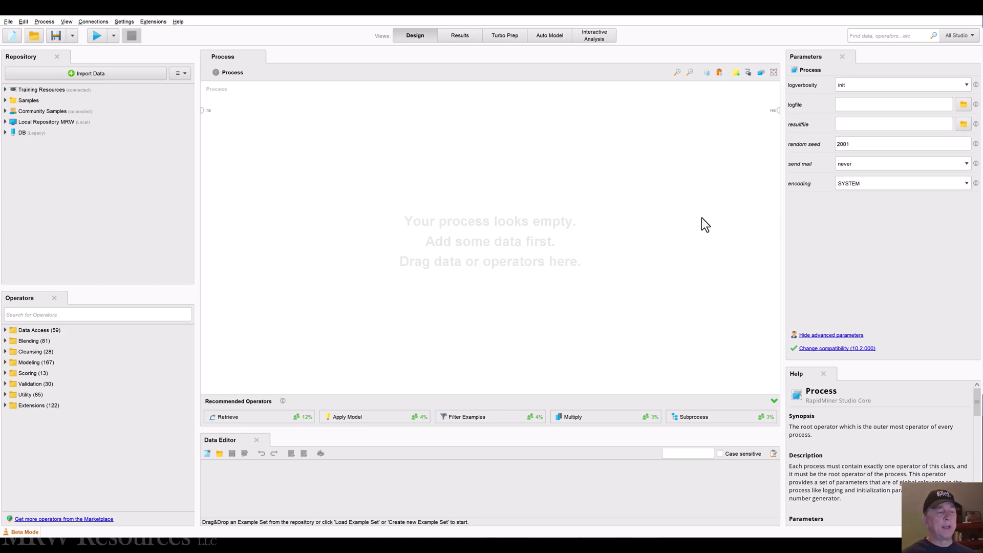
Drag the 'Evaluating and Changing Data Types' Word document over the RapidMiner window.
{"action": "left_click_drag", "start_coordinate": [982, 180], "coordinate": [622, 99]}
Maximize the Word document and scroll through Table 1's data type conversion examples.
{"action": "double_click", "coordinate": [622, 98]}
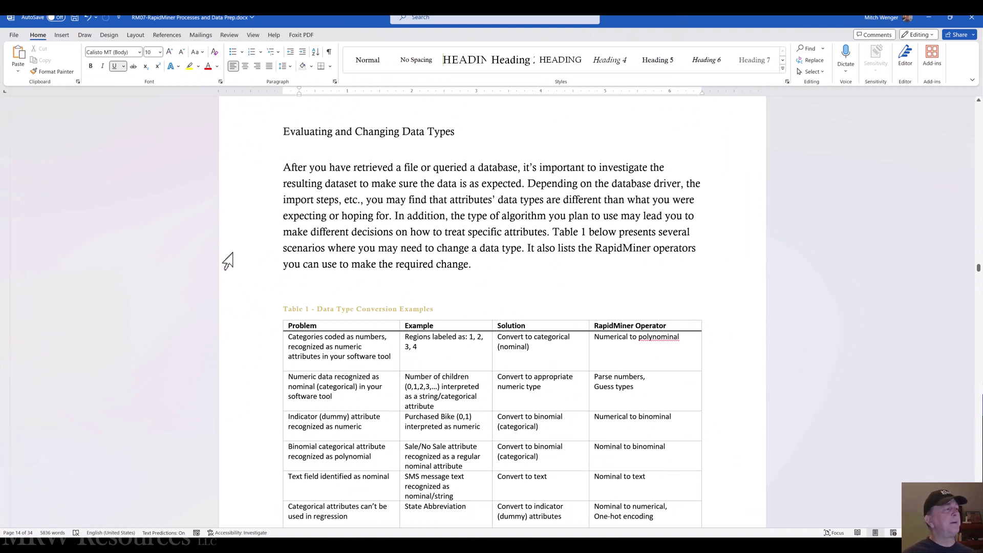
{"action": "scroll", "coordinate": [239, 274], "scroll_direction": "down", "scroll_amount": 1}
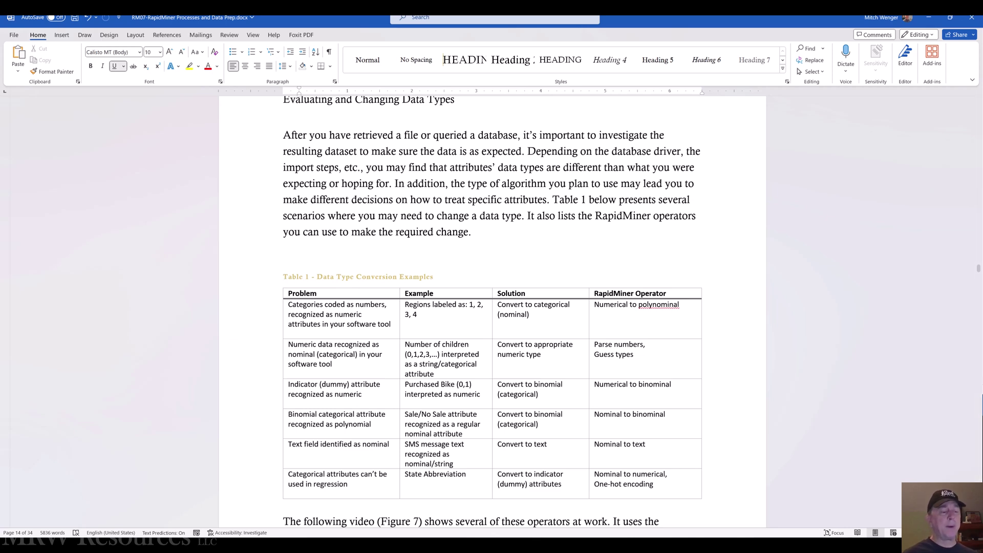
Open Insurance from Local Repository MRW > Data and view its attribute statistics.
{"action": "key", "text": "alt+Tab"}
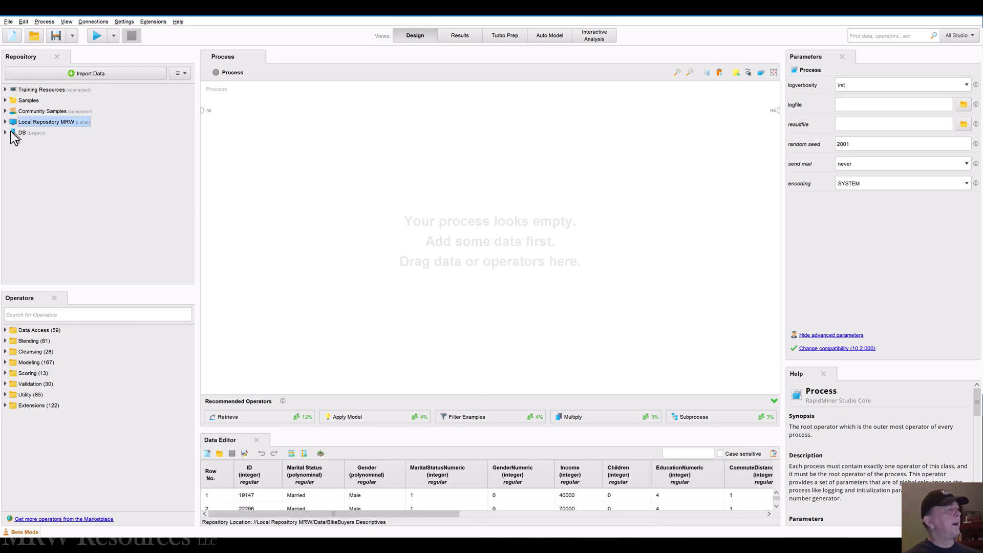
{"action": "left_click", "coordinate": [6, 123]}
{"action": "double_click", "coordinate": [23, 144]}
{"action": "scroll", "coordinate": [72, 194], "scroll_direction": "down", "scroll_amount": 3}
{"action": "scroll", "coordinate": [61, 215], "scroll_direction": "down", "scroll_amount": 2}
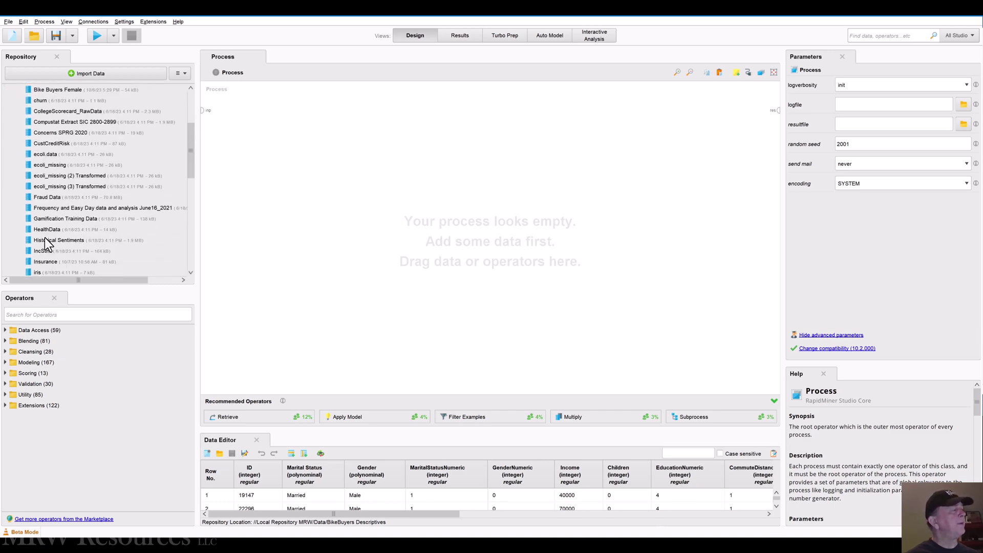
{"action": "double_click", "coordinate": [45, 248]}
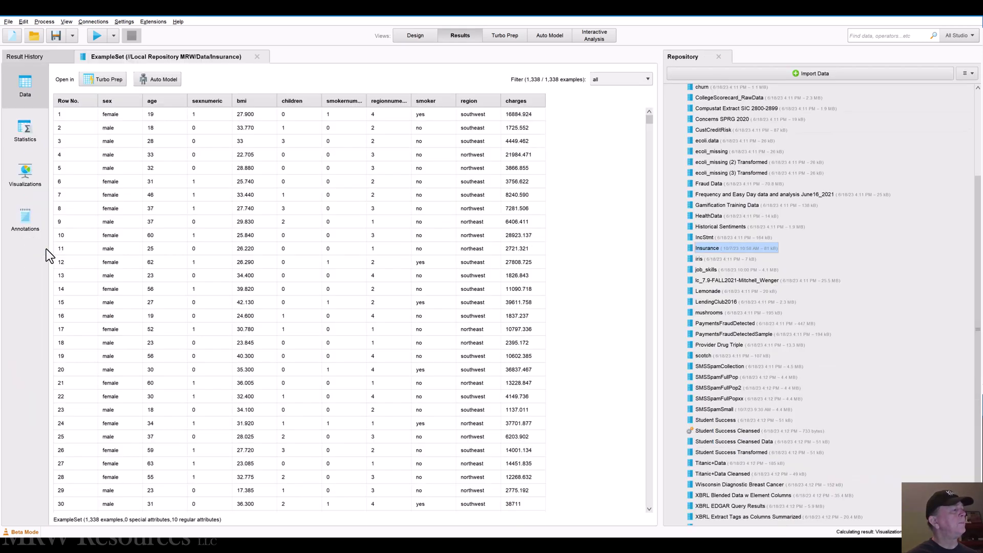
{"action": "left_click", "coordinate": [15, 133]}
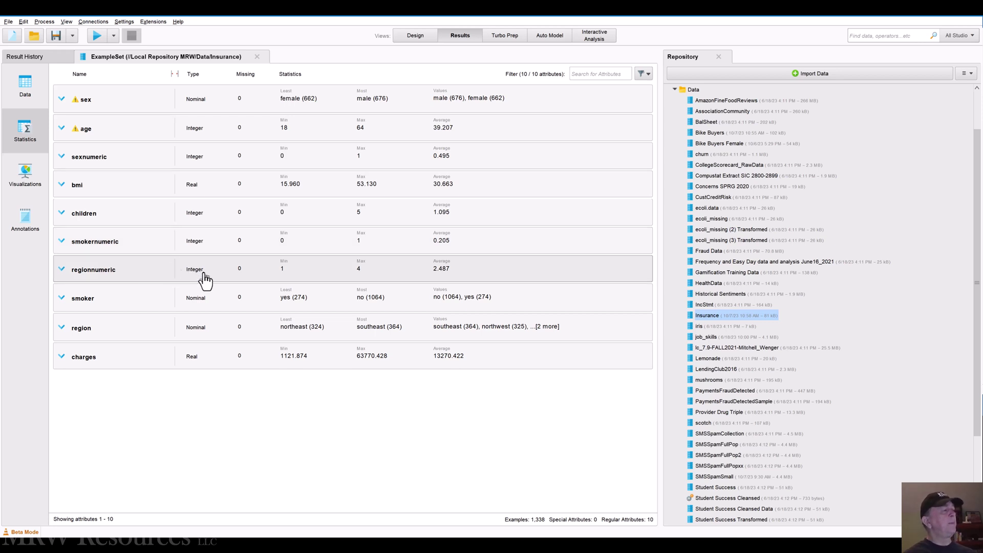
Expand the regionnumeric, smokernumeric, sex and sexnumeric rows to show their distributions.
{"action": "left_click", "coordinate": [62, 270]}
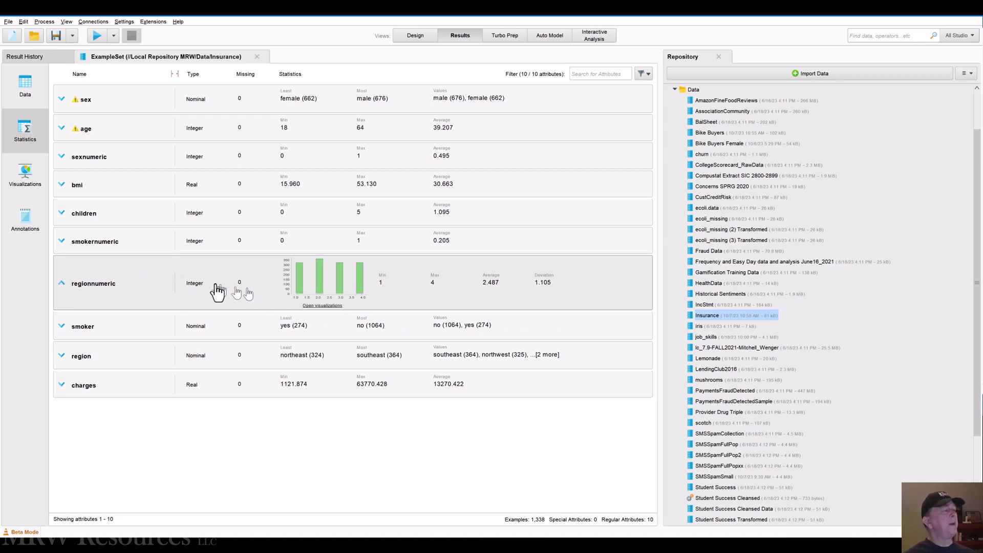
{"action": "left_click", "coordinate": [61, 241]}
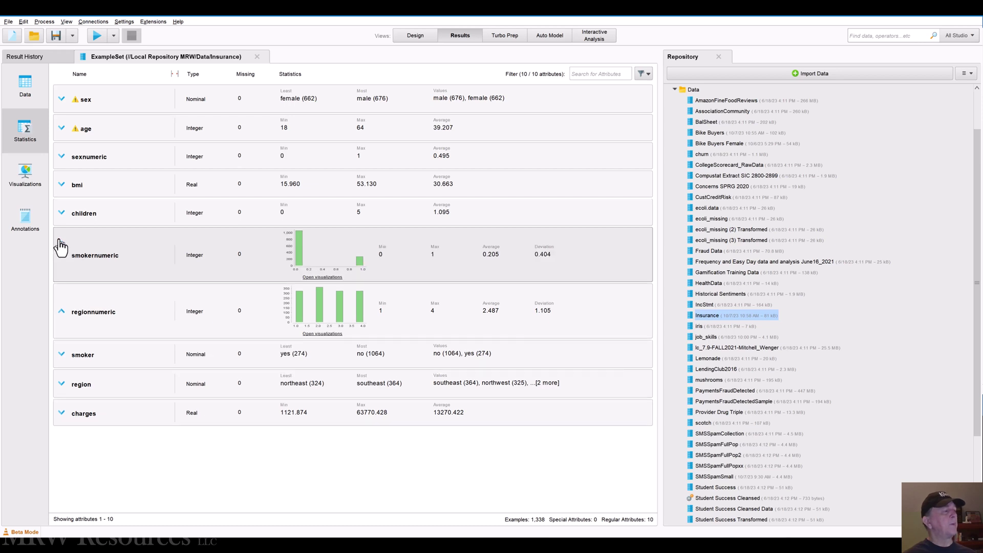
{"action": "left_click", "coordinate": [61, 100]}
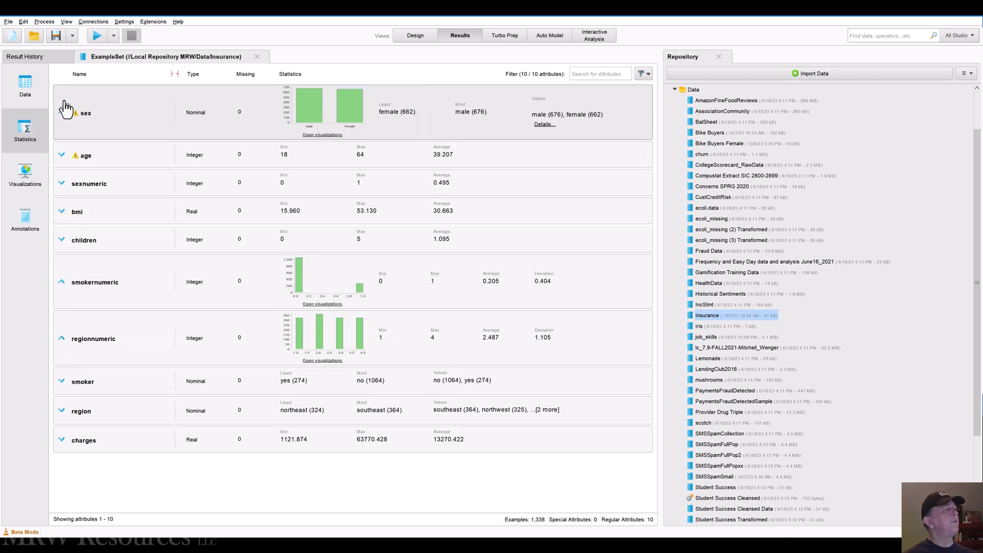
{"action": "left_click", "coordinate": [61, 184]}
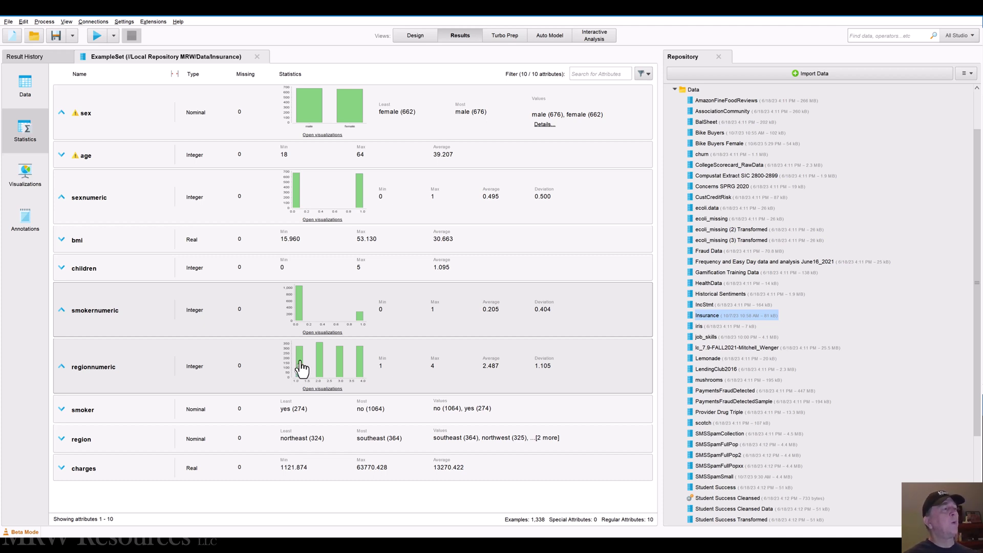
Back in Design view, add the Insurance dataset to the process as a Retrieve operator.
{"action": "left_click", "coordinate": [418, 35]}
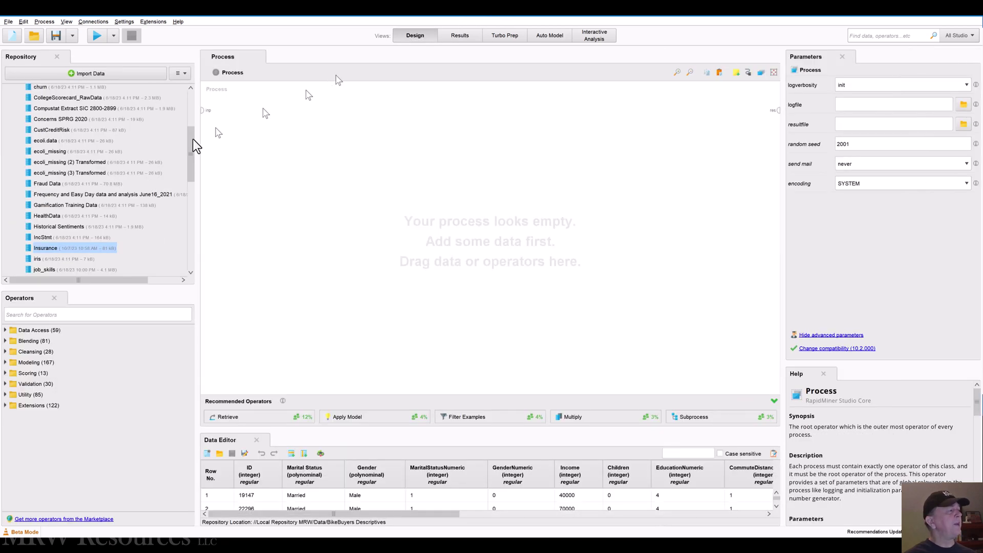
{"action": "left_click_drag", "start_coordinate": [39, 249], "coordinate": [88, 412]}
{"action": "key", "text": "alt+Tab"}
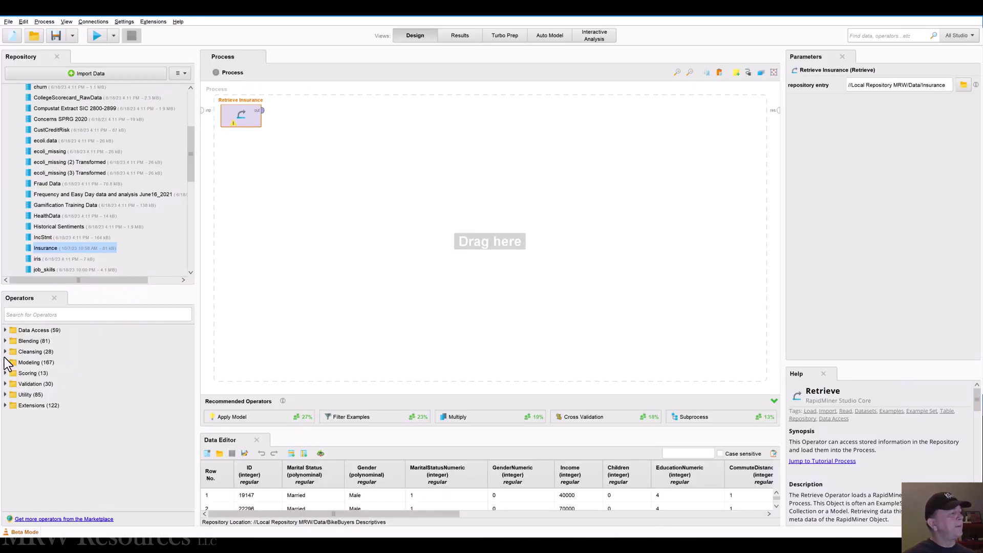
Add Numerical to Polynominal from Blending > Attributes > Types and wire Retrieve Insurance into it.
{"action": "left_click", "coordinate": [6, 341]}
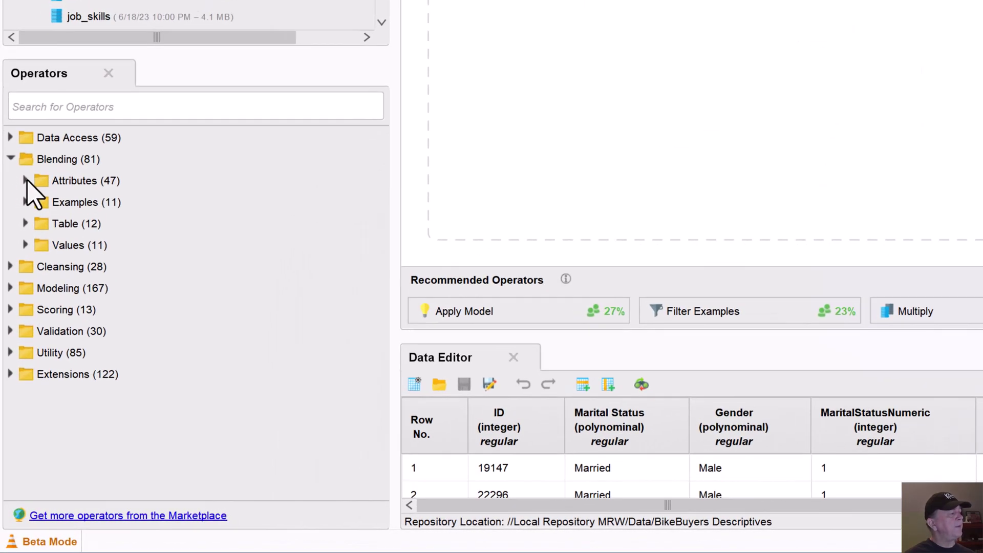
{"action": "left_click", "coordinate": [13, 351]}
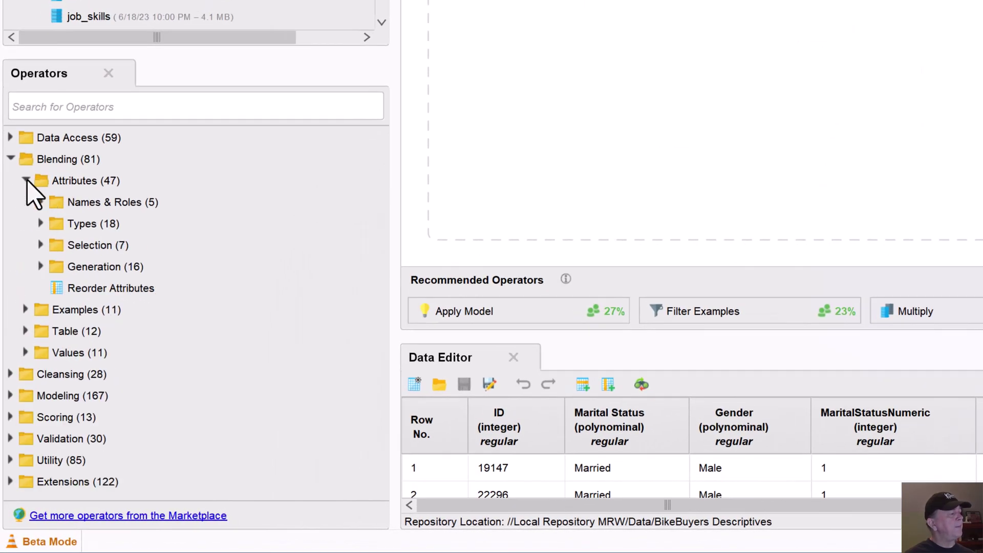
{"action": "left_click", "coordinate": [40, 224]}
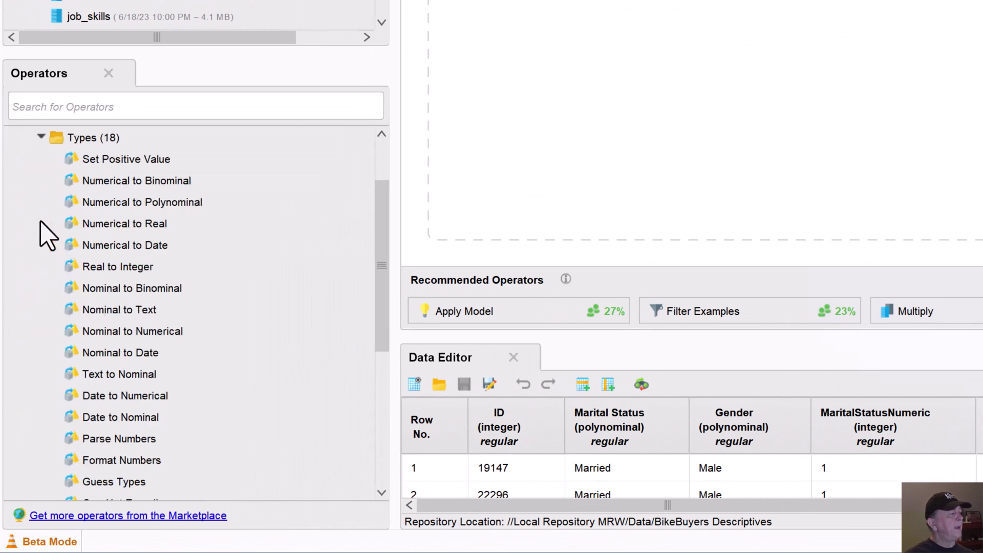
{"action": "left_click", "coordinate": [105, 204]}
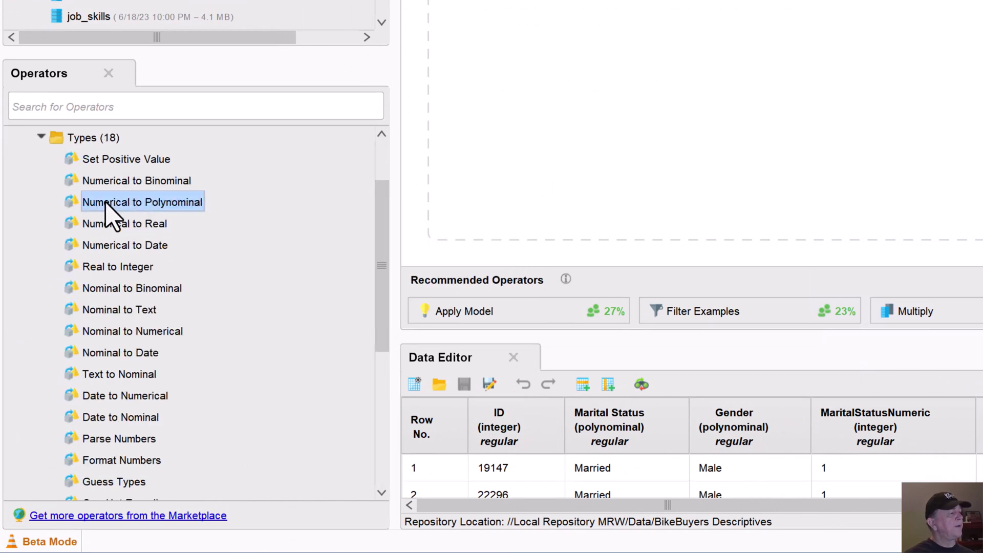
{"action": "mouse_move", "coordinate": [106, 205]}
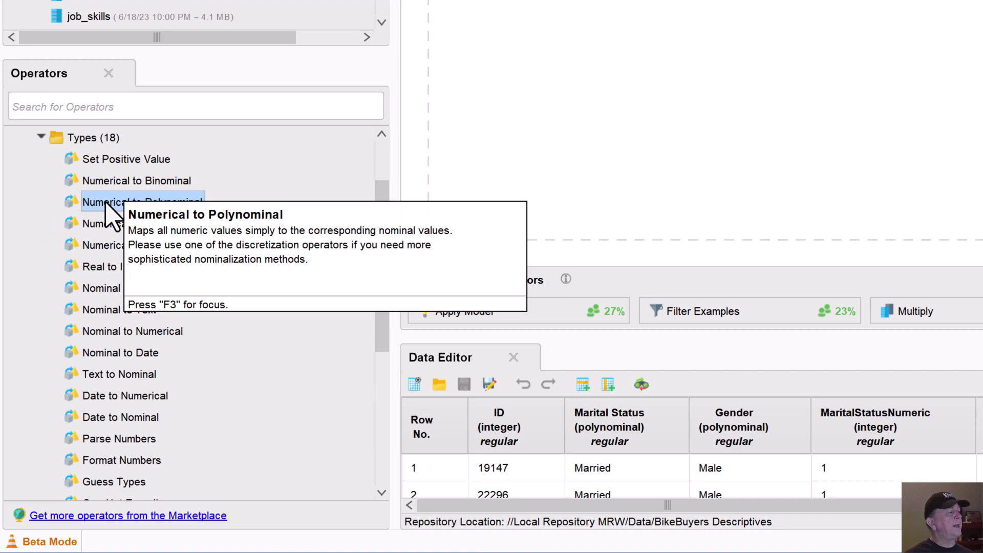
{"action": "left_click_drag", "start_coordinate": [105, 204], "coordinate": [330, 115]}
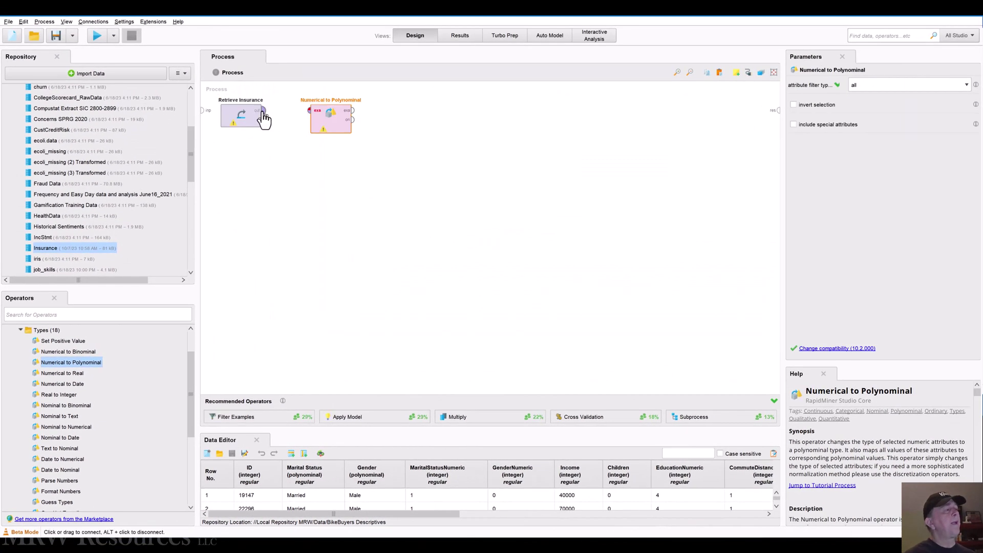
{"action": "left_click_drag", "start_coordinate": [263, 111], "coordinate": [310, 111]}
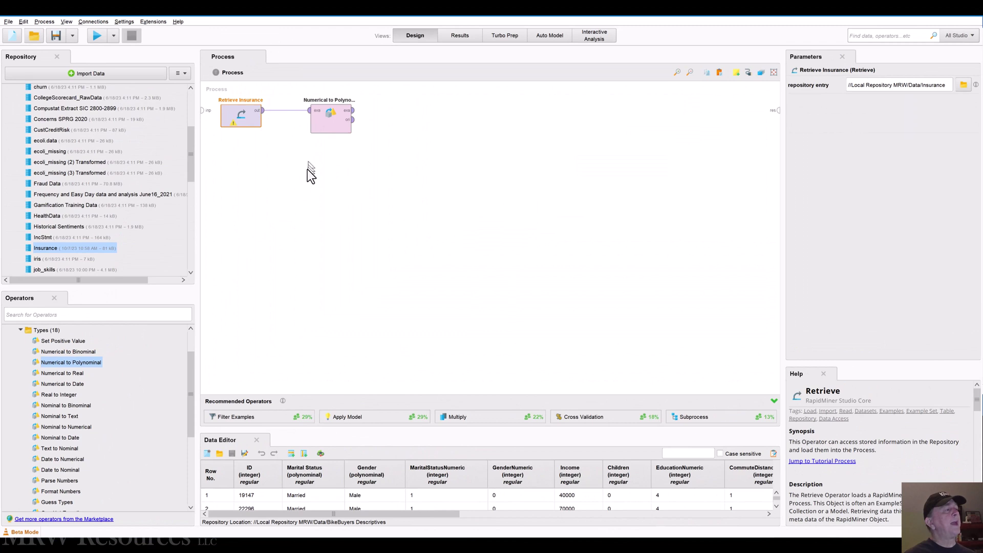
Set Numerical to Polynominal's filter to the subset regionnumeric, sexnumeric and smokernumeric.
{"action": "left_click", "coordinate": [326, 125]}
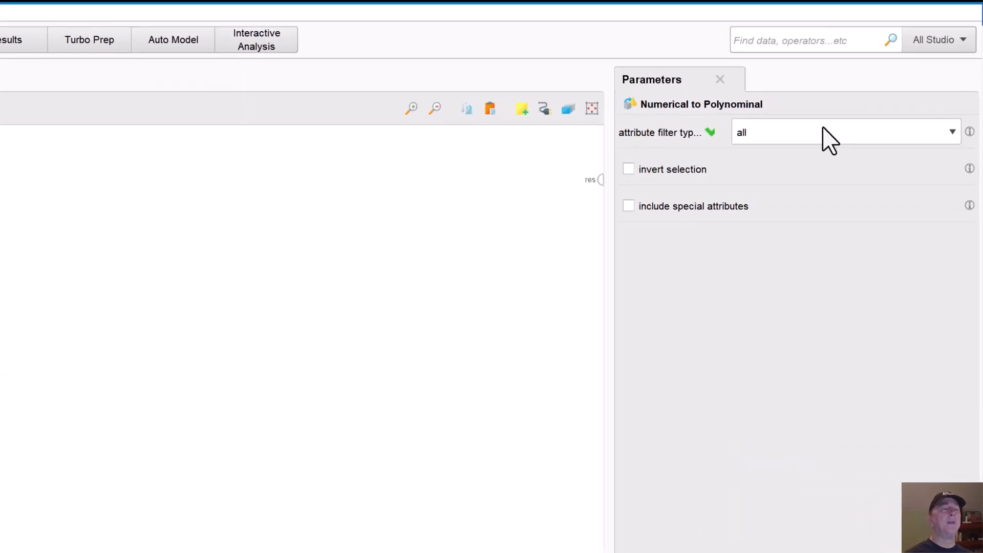
{"action": "left_click", "coordinate": [900, 84]}
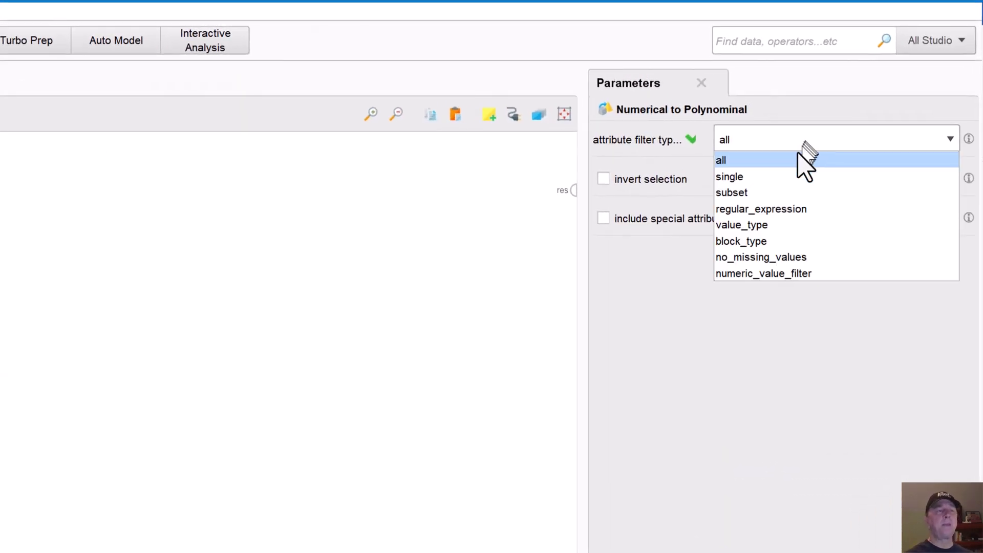
{"action": "left_click", "coordinate": [779, 194]}
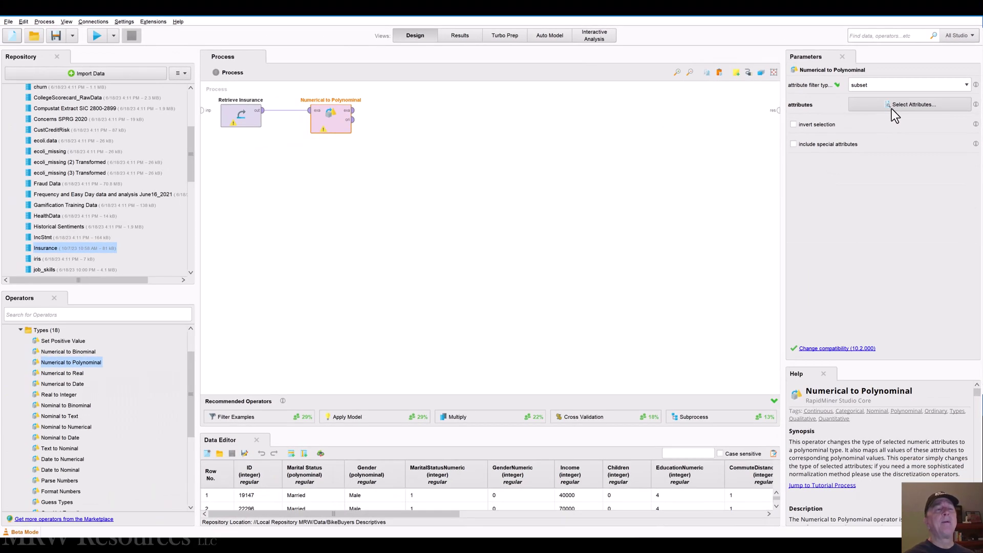
{"action": "left_click", "coordinate": [891, 106]}
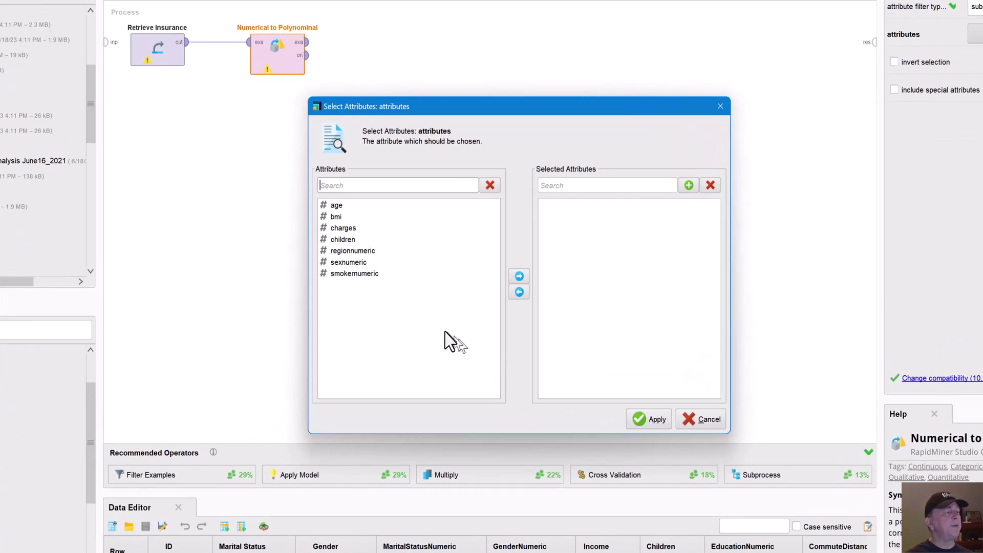
{"action": "left_click", "coordinate": [349, 253]}
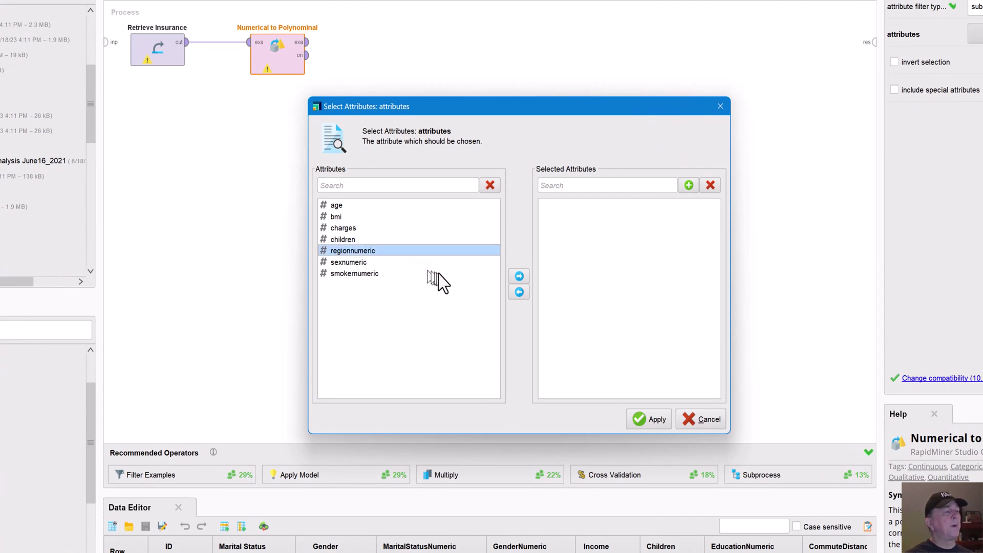
{"action": "left_click", "coordinate": [519, 278]}
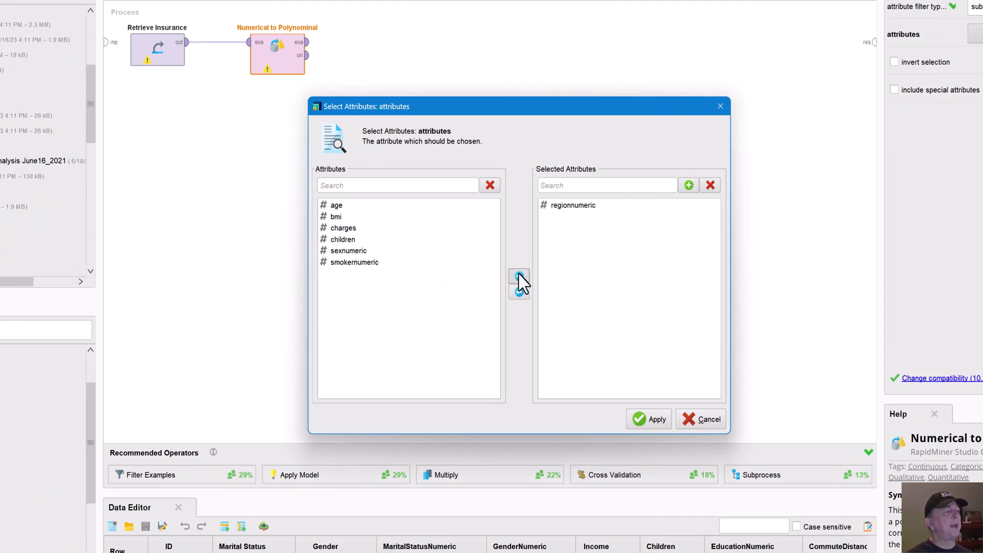
{"action": "left_click", "coordinate": [354, 250]}
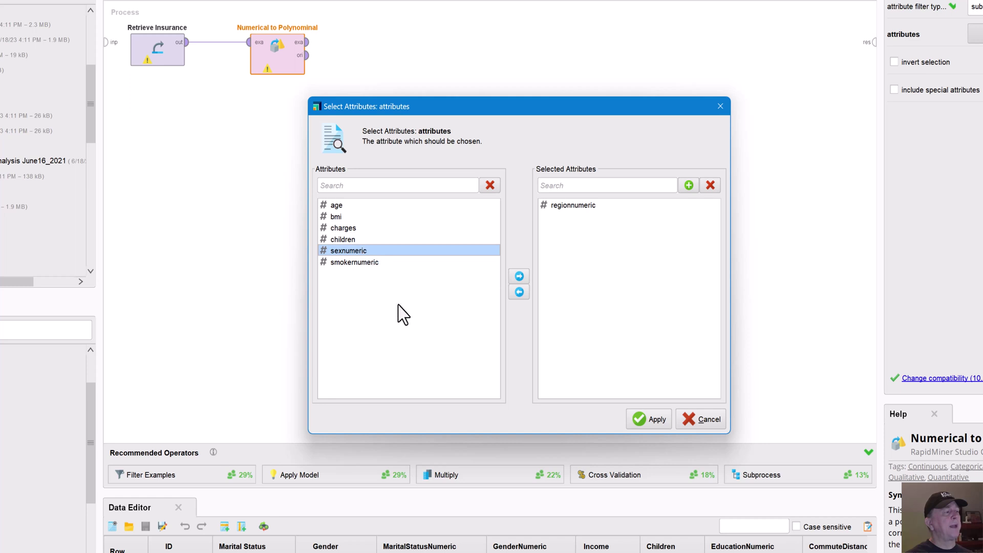
{"action": "left_click_drag", "start_coordinate": [402, 314], "coordinate": [521, 280]}
{"action": "left_click", "coordinate": [519, 276]}
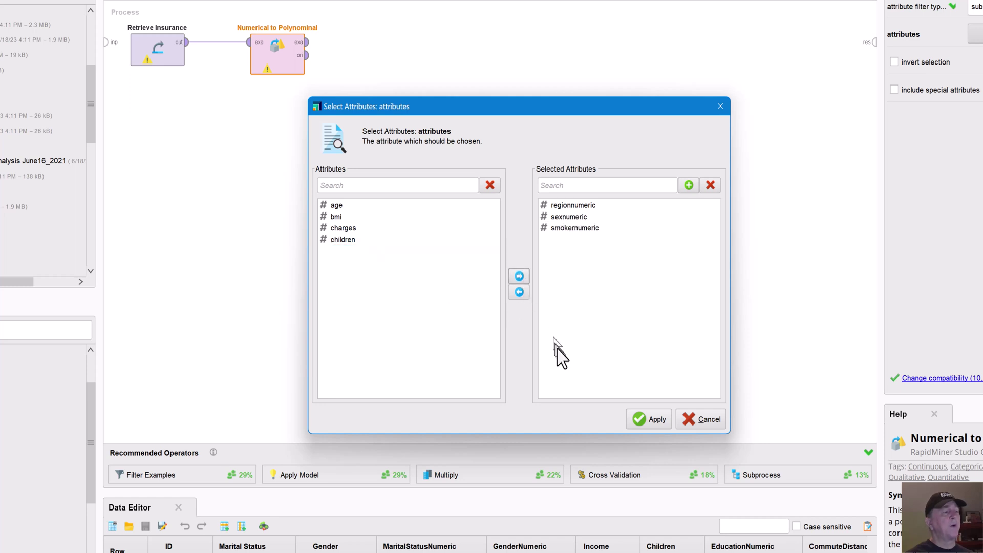
{"action": "left_click", "coordinate": [650, 420]}
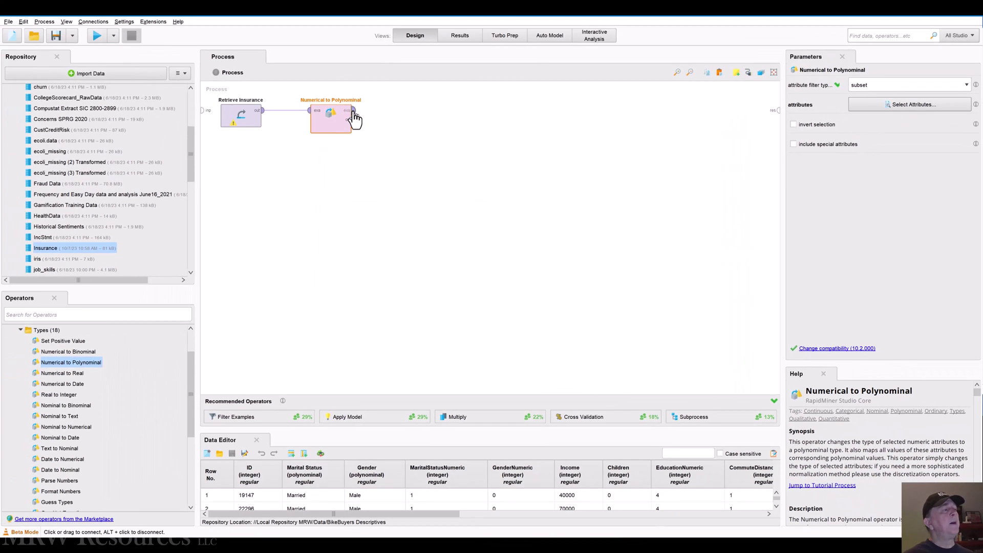
Wire the output to results, run, and save as 'Sample Data Conversions' in the Data folder.
{"action": "left_click", "coordinate": [329, 76]}
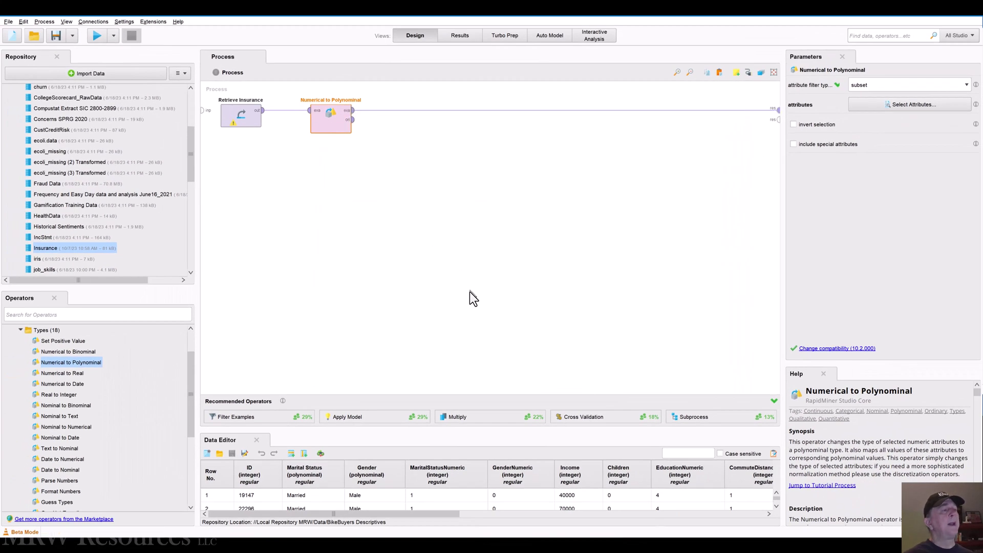
{"action": "left_click", "coordinate": [97, 36]}
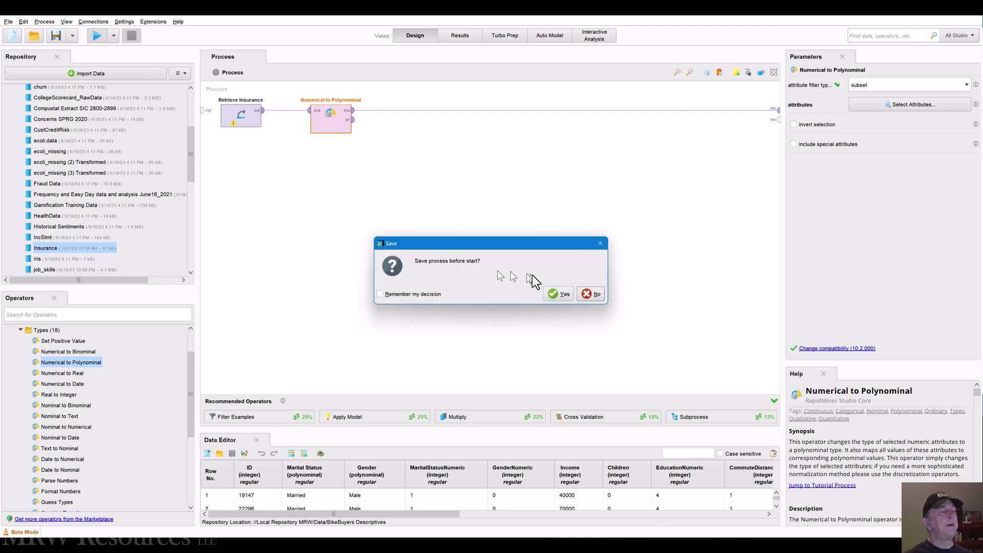
{"action": "left_click", "coordinate": [564, 296]}
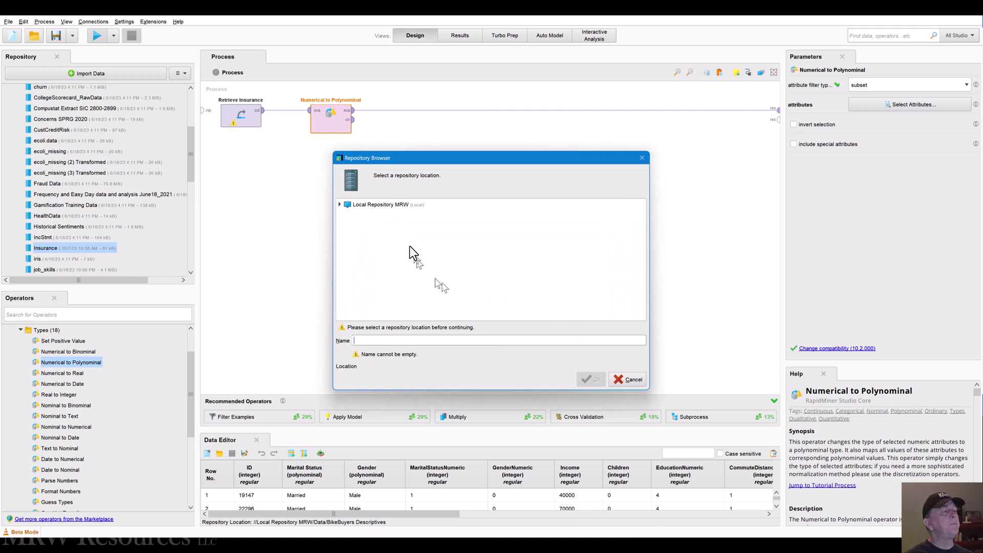
{"action": "double_click", "coordinate": [377, 206]}
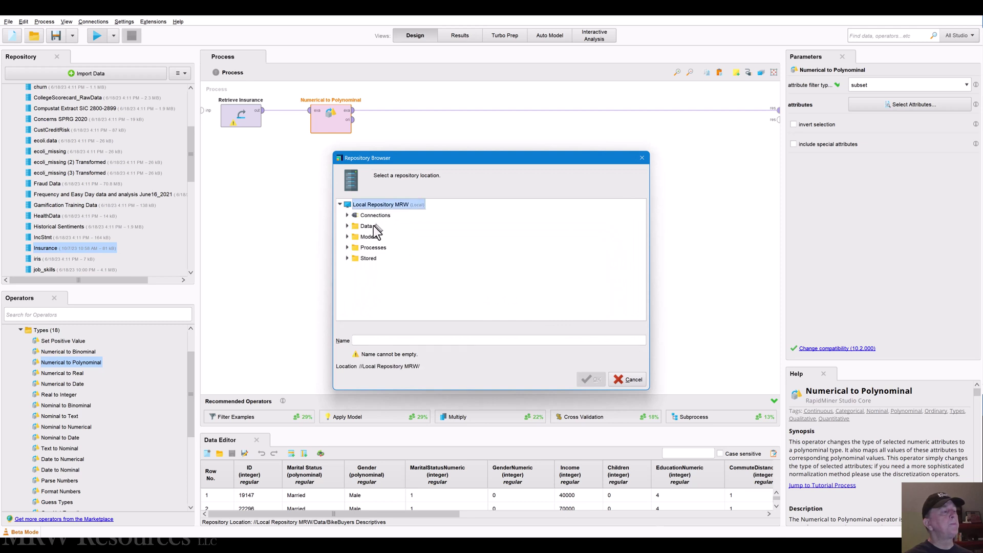
{"action": "left_click", "coordinate": [373, 226]}
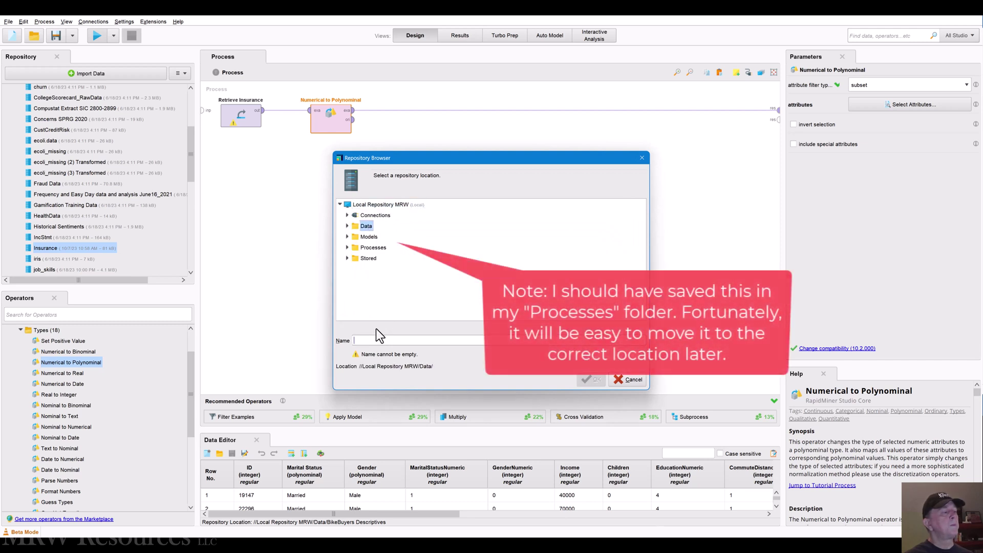
{"action": "type", "text": "Sam"}
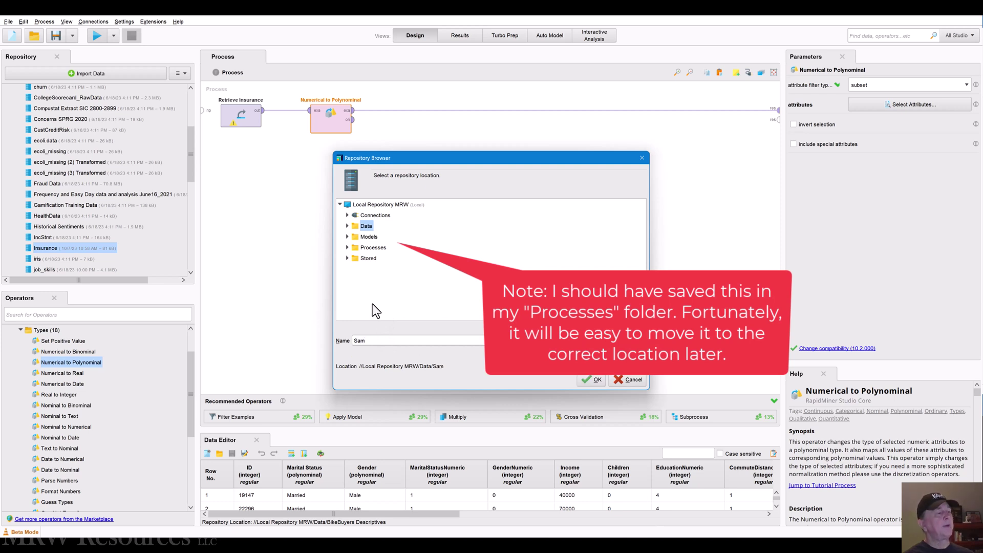
{"action": "type", "text": "ple Data Conversion"}
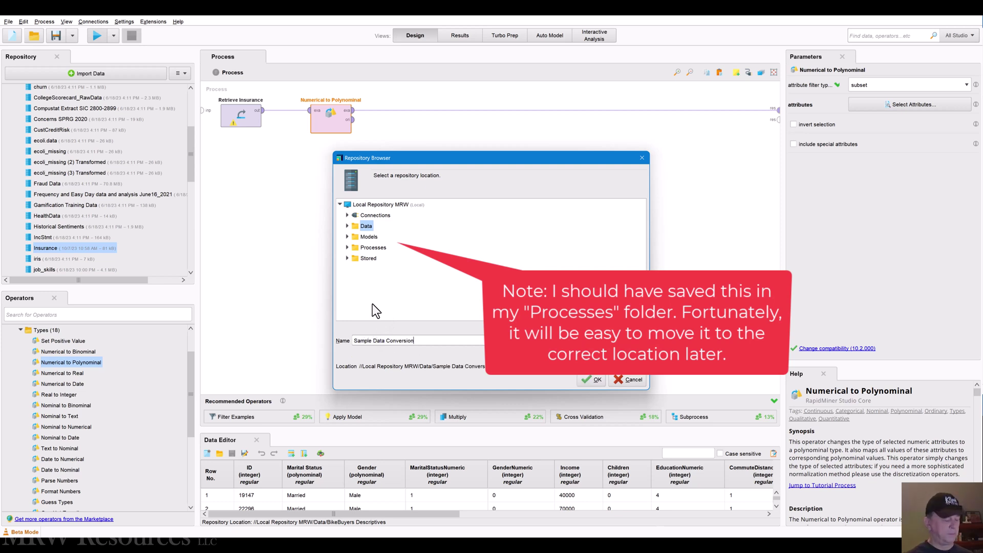
{"action": "type", "text": "s"}
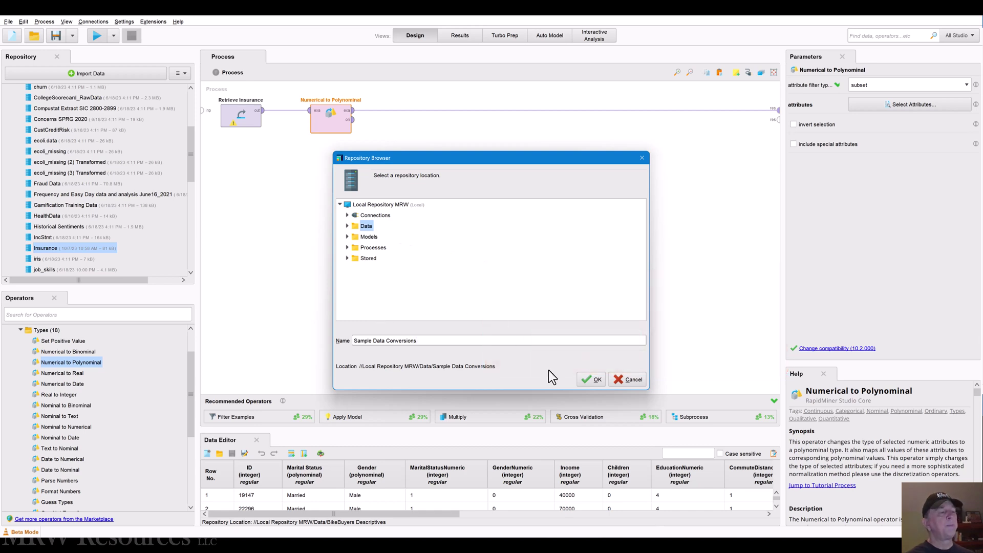
{"action": "left_click", "coordinate": [591, 379]}
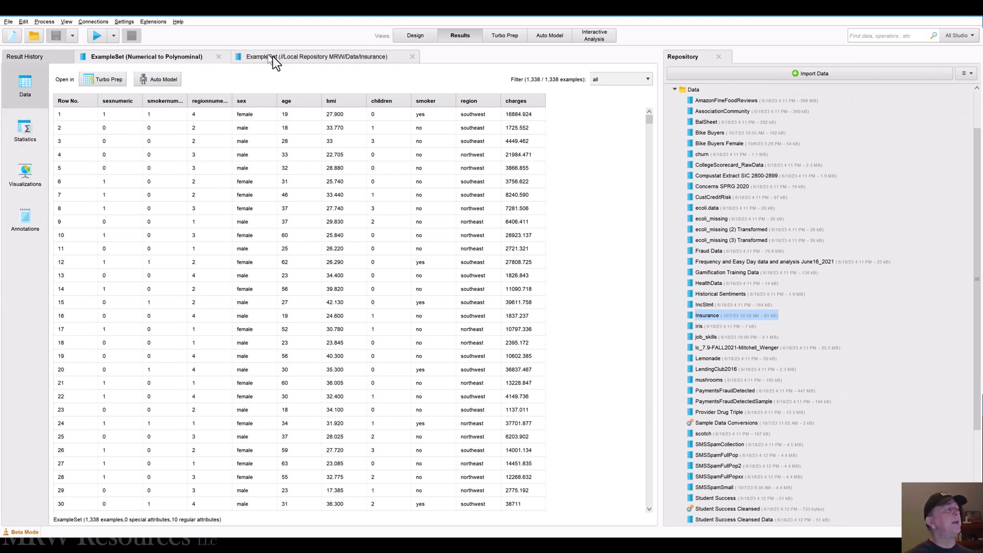
Show the result's statistics and expand the now-nominal sexnumeric, smokernumeric and regionnumeric rows.
{"action": "left_click", "coordinate": [20, 135]}
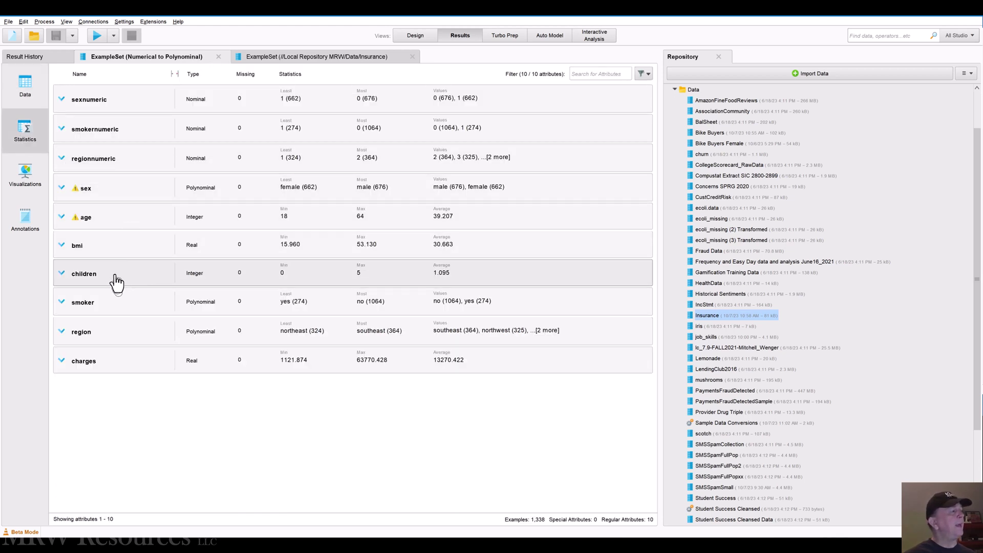
{"action": "left_click", "coordinate": [110, 101]}
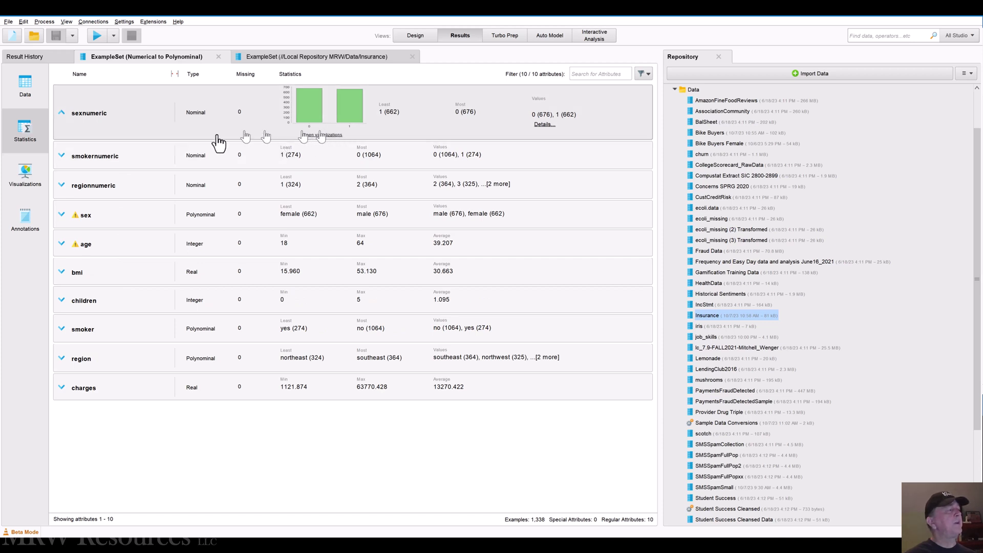
{"action": "left_click", "coordinate": [117, 167]}
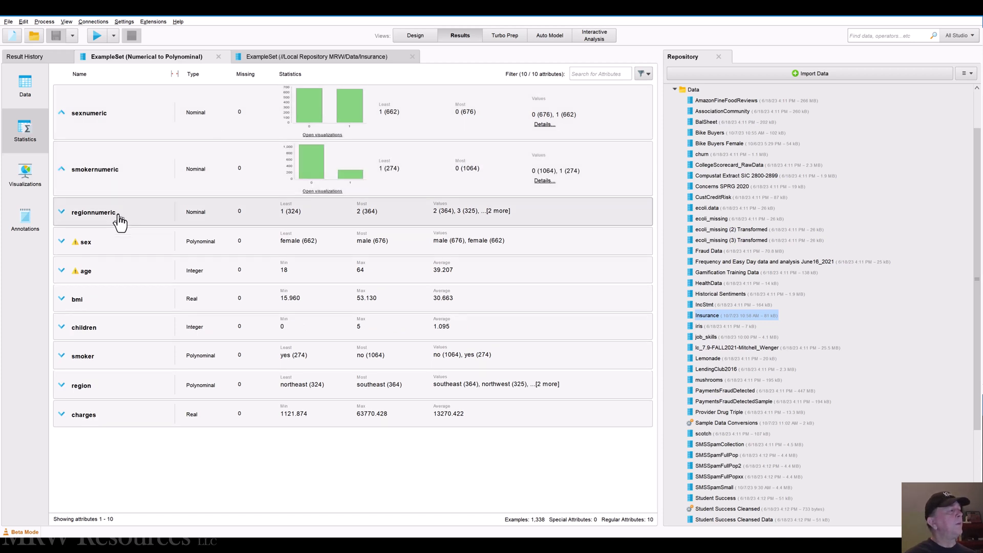
{"action": "left_click", "coordinate": [117, 219]}
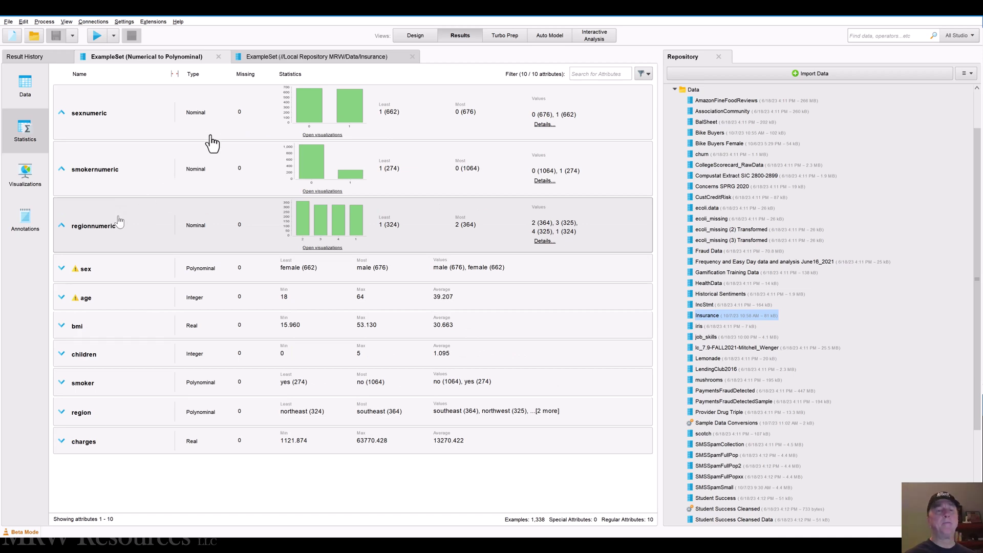
Move sexnumeric and smokernumeric out of Numerical to Polynominal's selected attributes, keeping regionnumeric.
{"action": "left_click", "coordinate": [417, 32]}
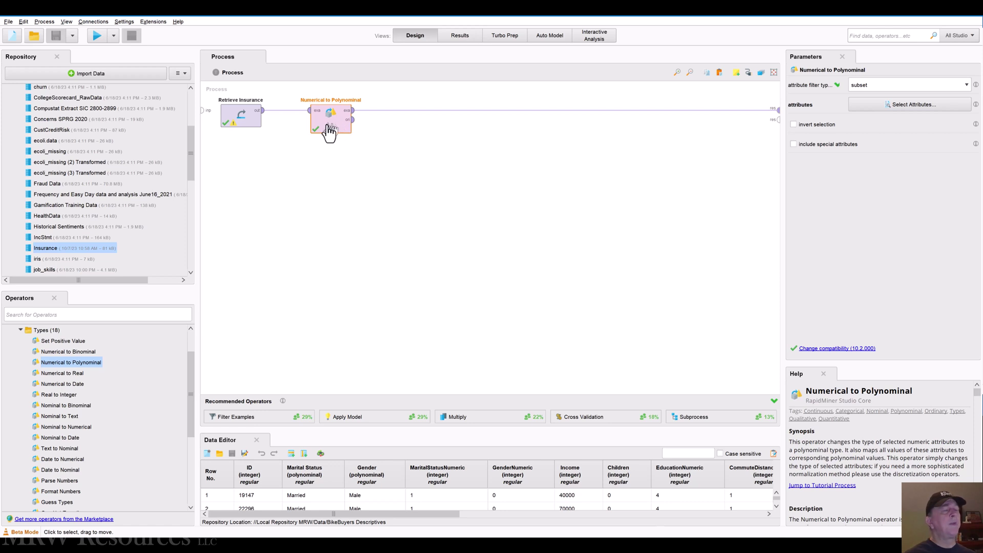
{"action": "left_click", "coordinate": [883, 101]}
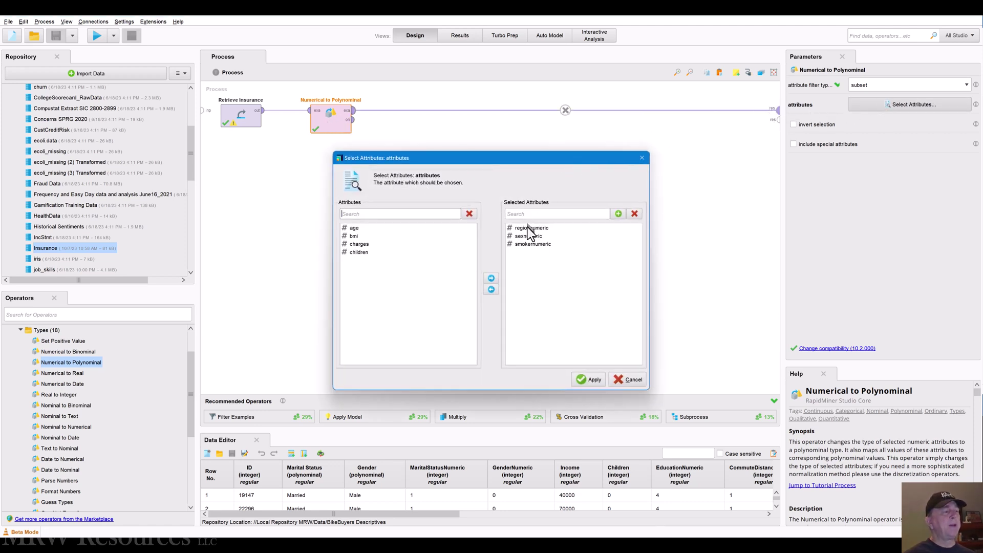
{"action": "left_click_drag", "start_coordinate": [527, 236], "coordinate": [541, 268]}
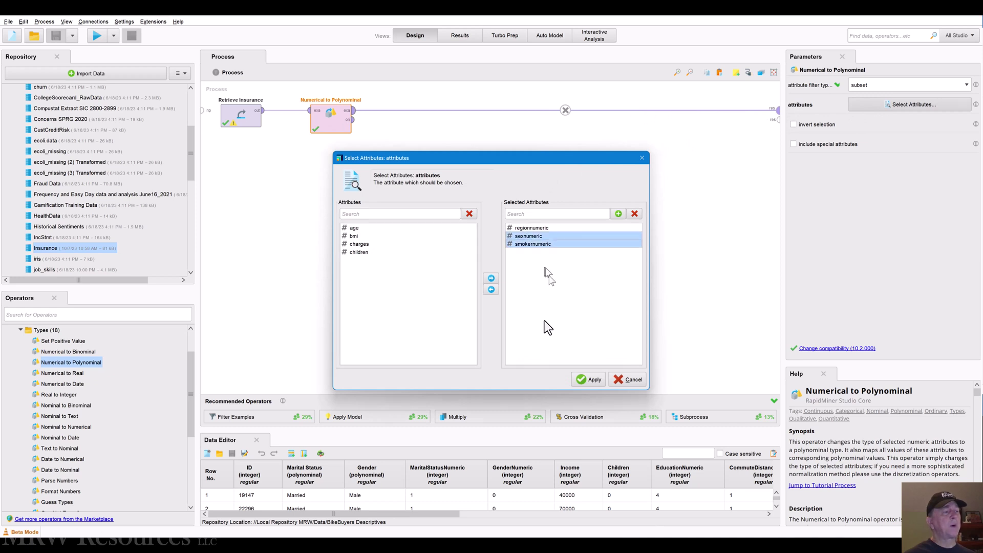
{"action": "left_click", "coordinate": [492, 290]}
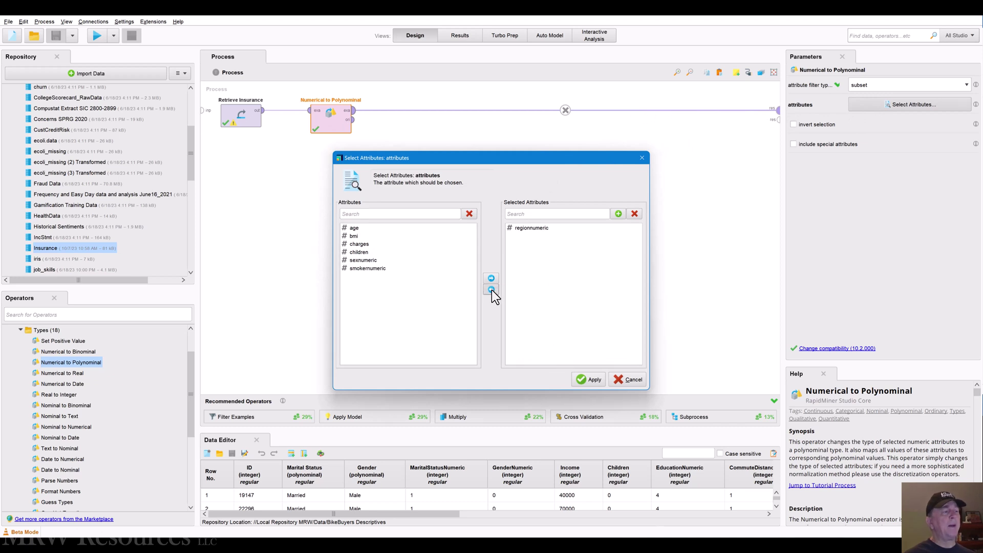
{"action": "left_click", "coordinate": [583, 379]}
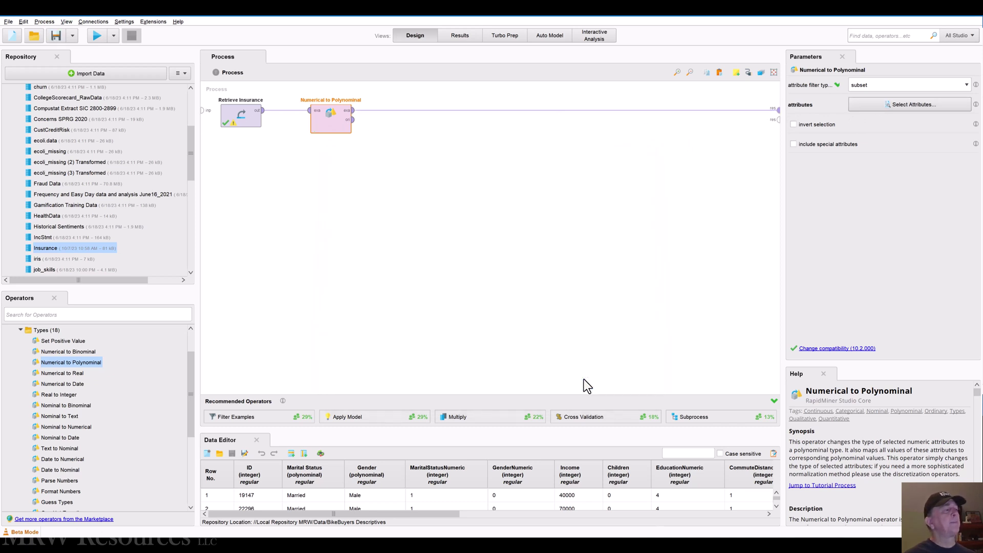
Place Numerical to Binominal after Numerical to Polynominal with a subset filter of sexnumeric and smokernumeric.
{"action": "left_click", "coordinate": [57, 352]}
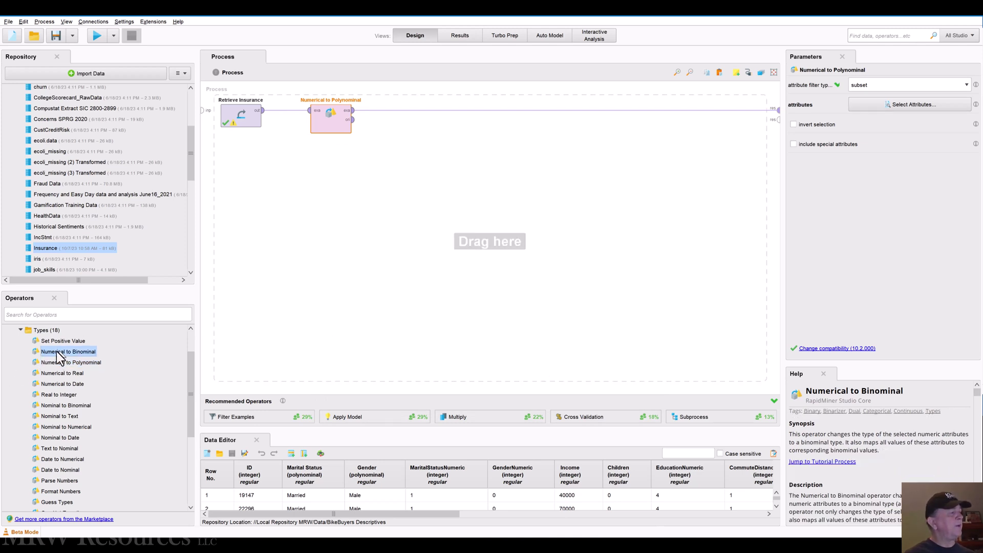
{"action": "left_click_drag", "start_coordinate": [57, 352], "coordinate": [412, 114]}
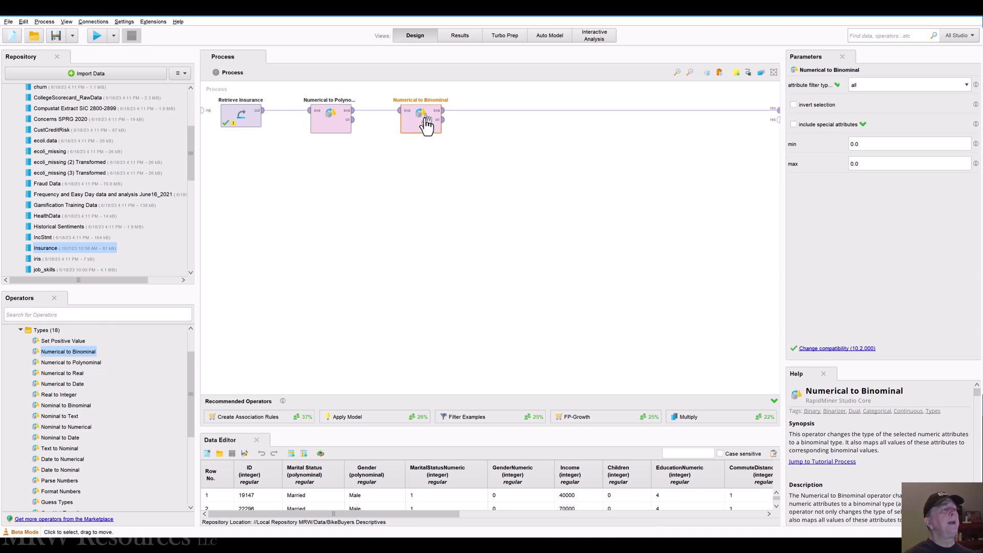
{"action": "left_click", "coordinate": [913, 87]}
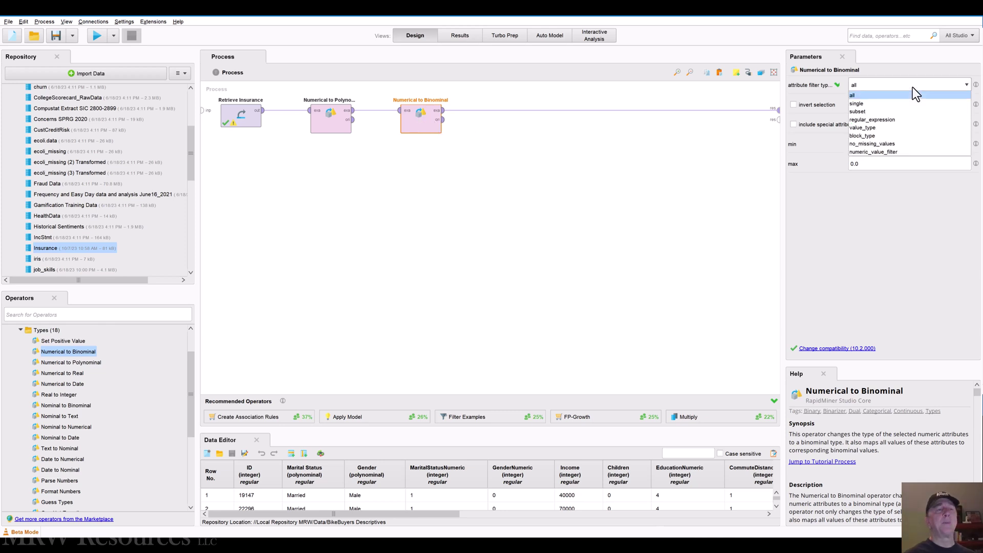
{"action": "left_click", "coordinate": [884, 111]}
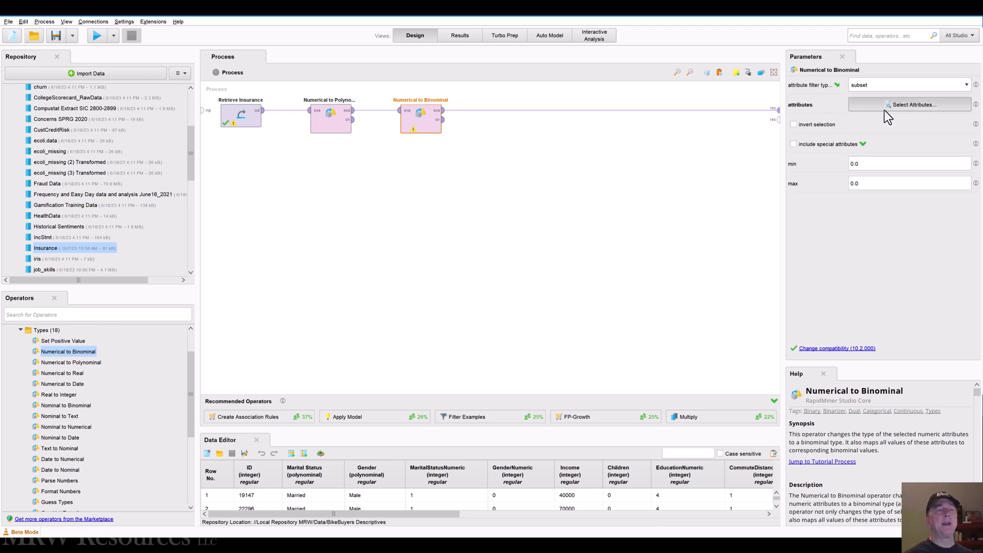
{"action": "left_click", "coordinate": [884, 107]}
{"action": "left_click", "coordinate": [363, 261]}
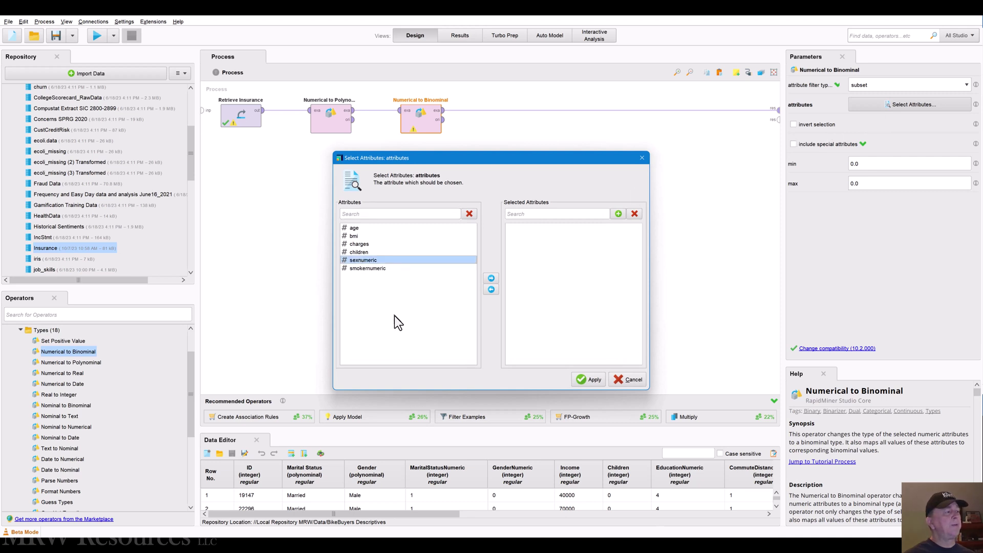
{"action": "left_click", "coordinate": [394, 315], "text": "shift"}
{"action": "left_click", "coordinate": [491, 279]}
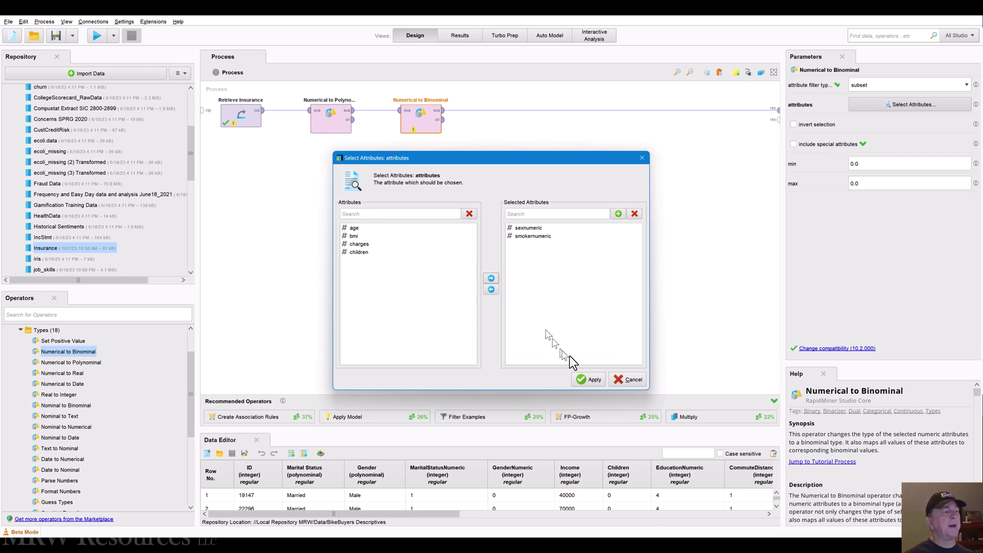
{"action": "left_click", "coordinate": [589, 380]}
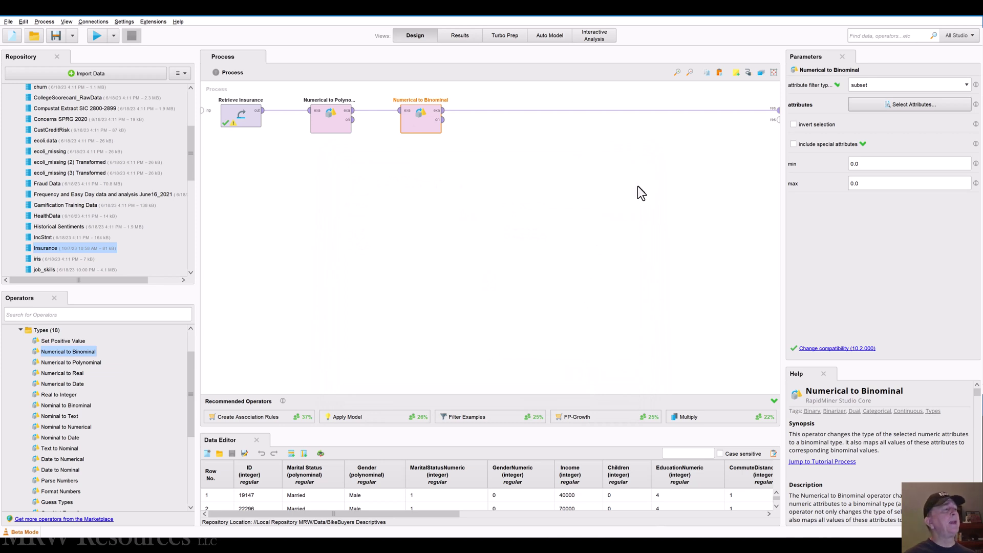
Save and run the process, check sexnumeric's true/false counts in Statistics, then return to design.
{"action": "left_click", "coordinate": [95, 36]}
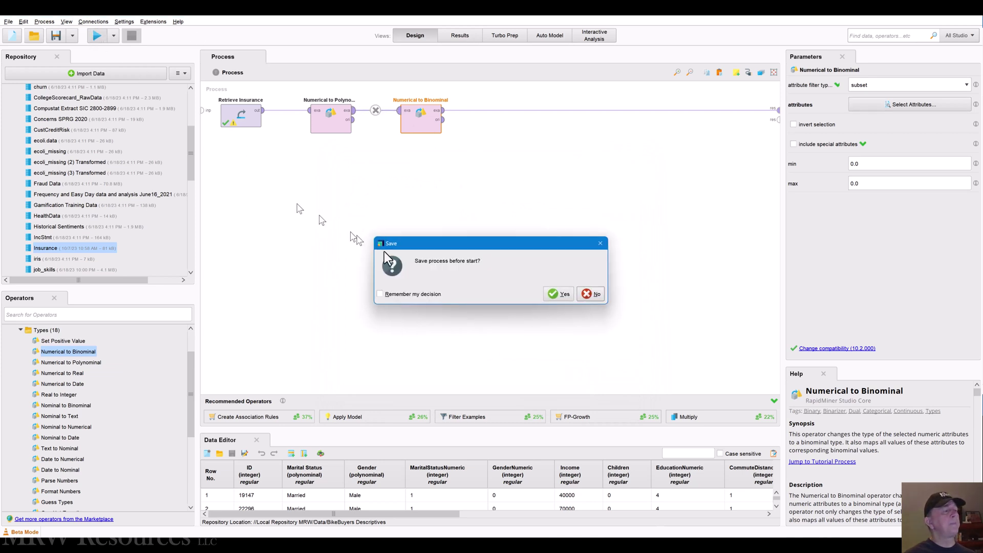
{"action": "left_click", "coordinate": [548, 292]}
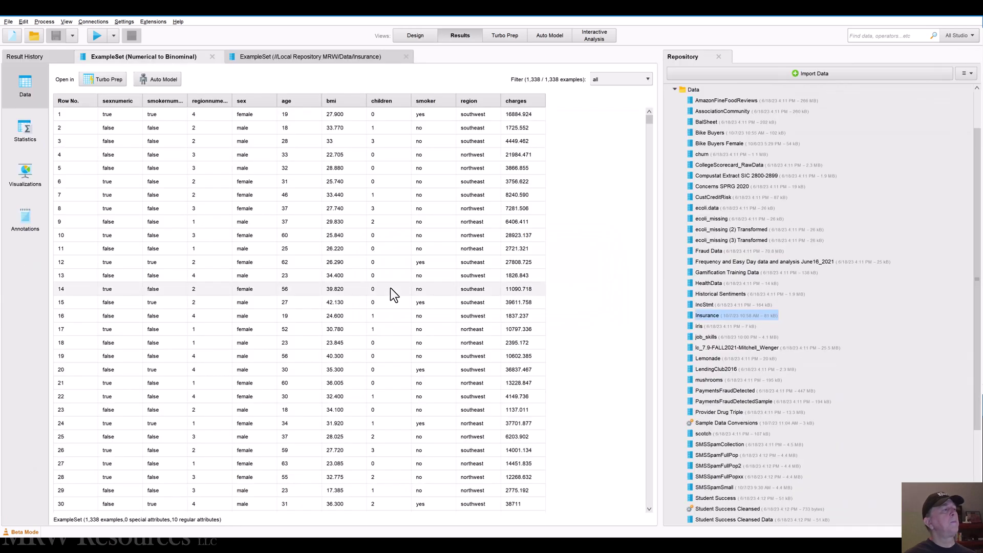
{"action": "left_click", "coordinate": [14, 132]}
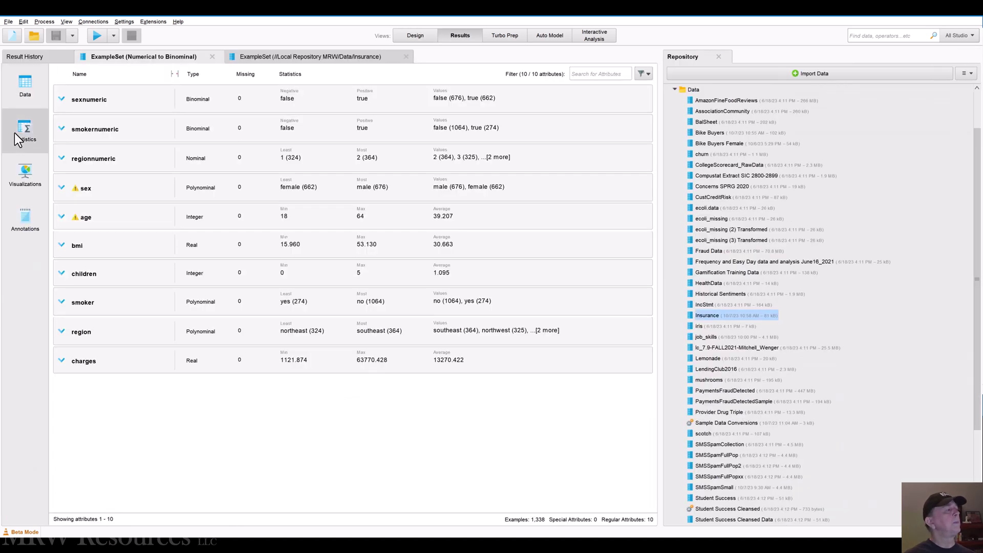
{"action": "left_click", "coordinate": [104, 108]}
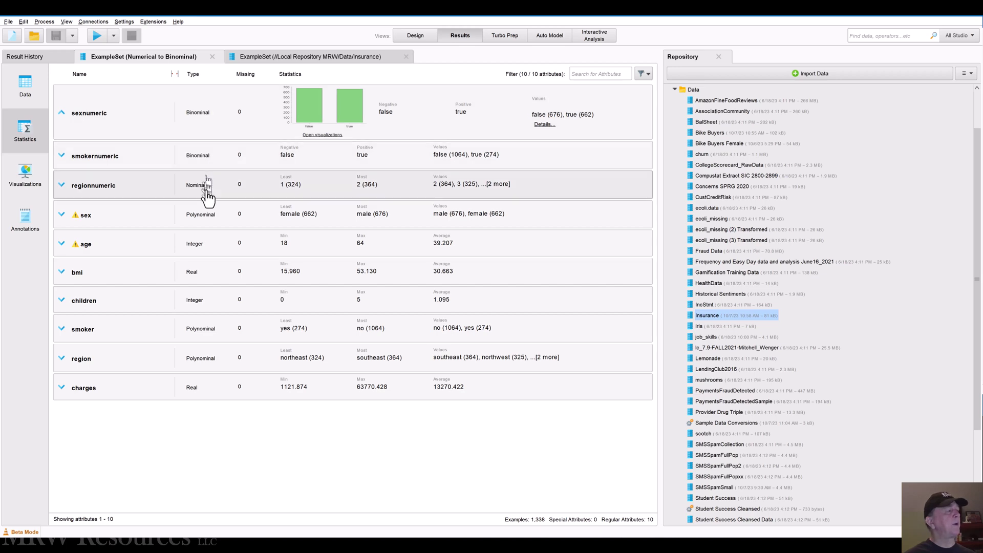
{"action": "left_click", "coordinate": [405, 38]}
{"action": "left_click", "coordinate": [328, 125]}
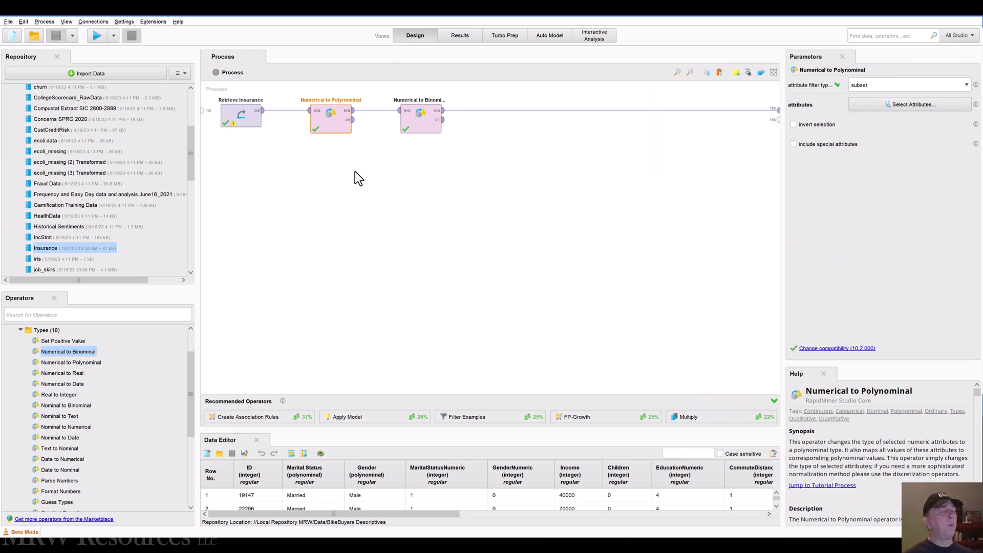
Bring up the Word document's Table 1 data type conversion examples.
{"action": "key", "text": "alt+Tab"}
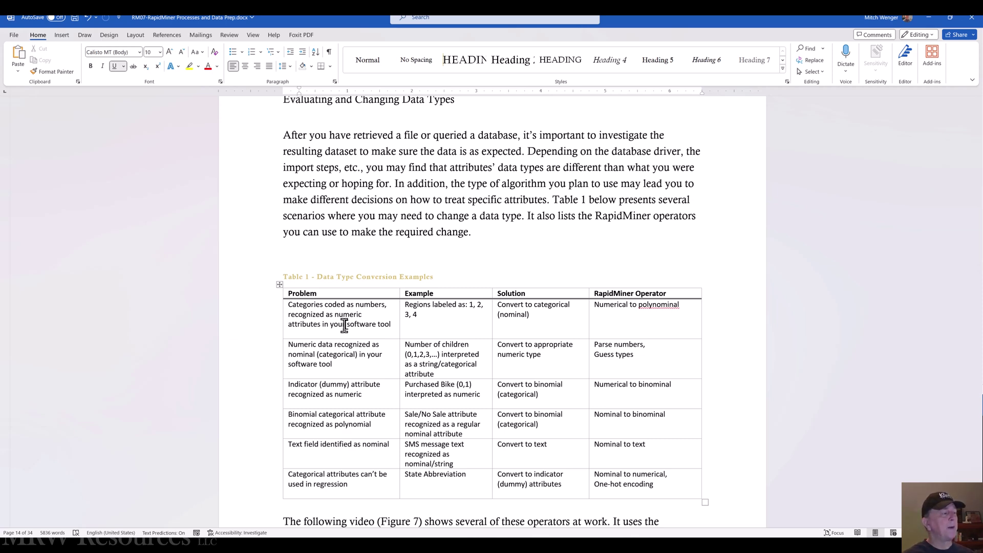
Review Table 1's data type conversion examples in Word, then return to RapidMiner Studio.
{"action": "key", "text": "alt+Tab"}
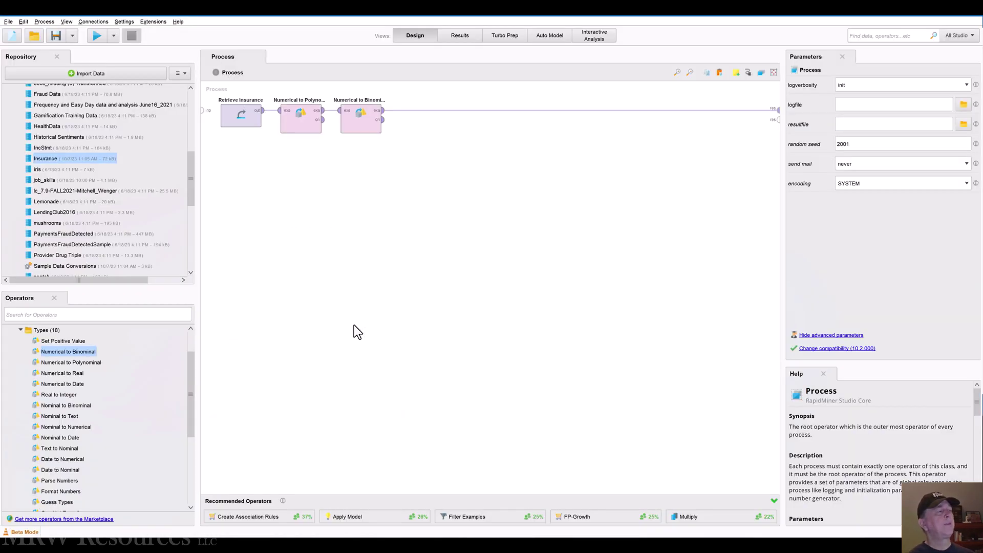
{"action": "key", "text": "alt+Tab"}
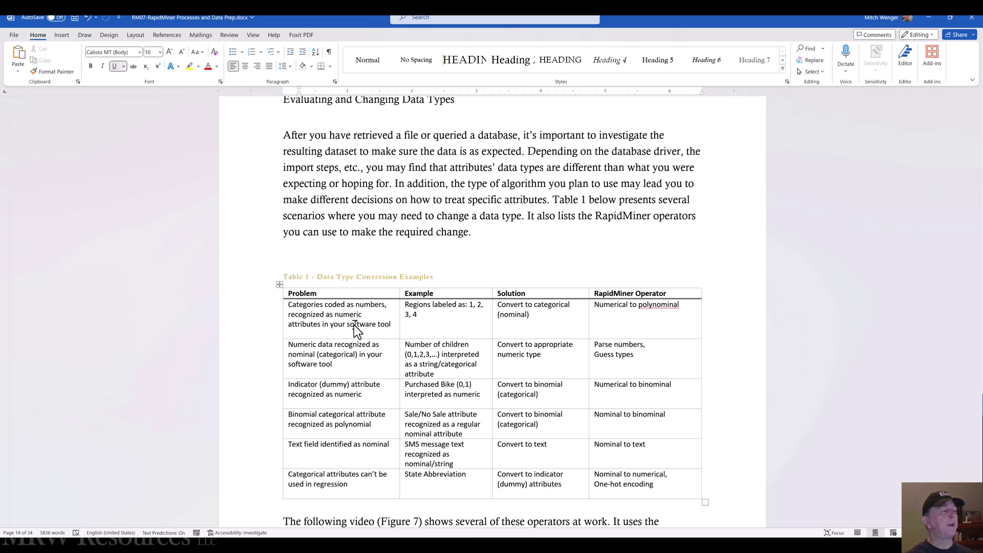
{"action": "key", "text": "alt+Tab"}
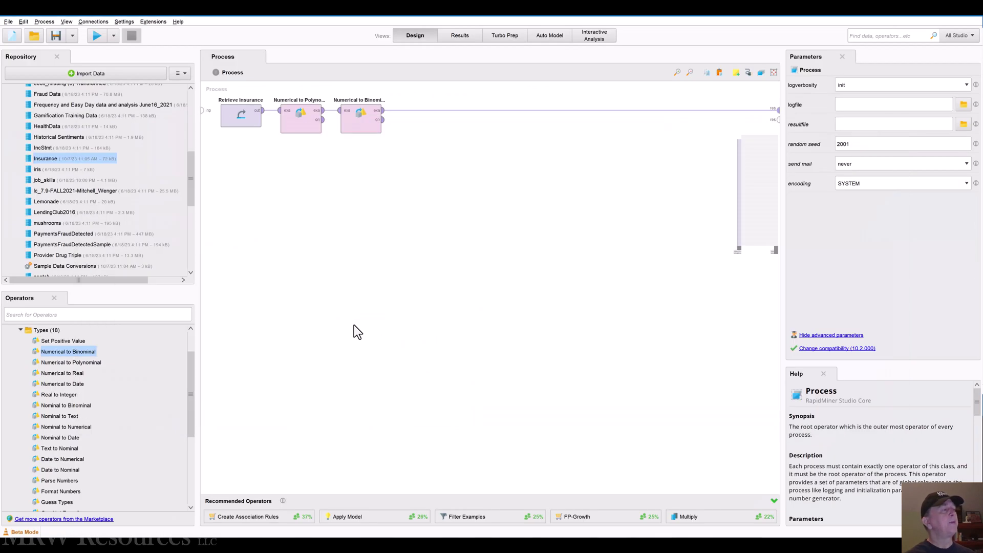
Delete the Numerical to Polynominal and Retrieve Insurance operators from the process.
{"action": "left_click", "coordinate": [304, 125]}
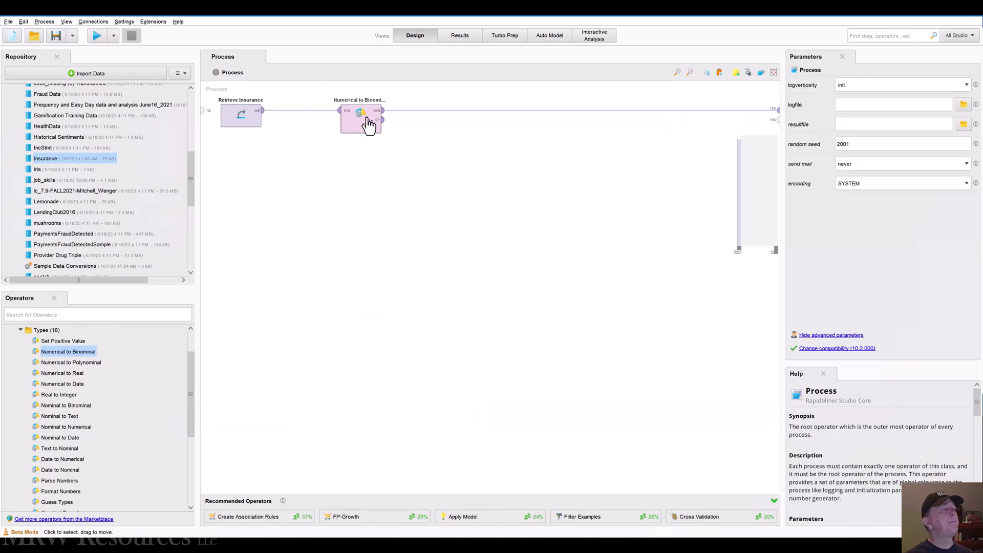
{"action": "key", "text": "Delete"}
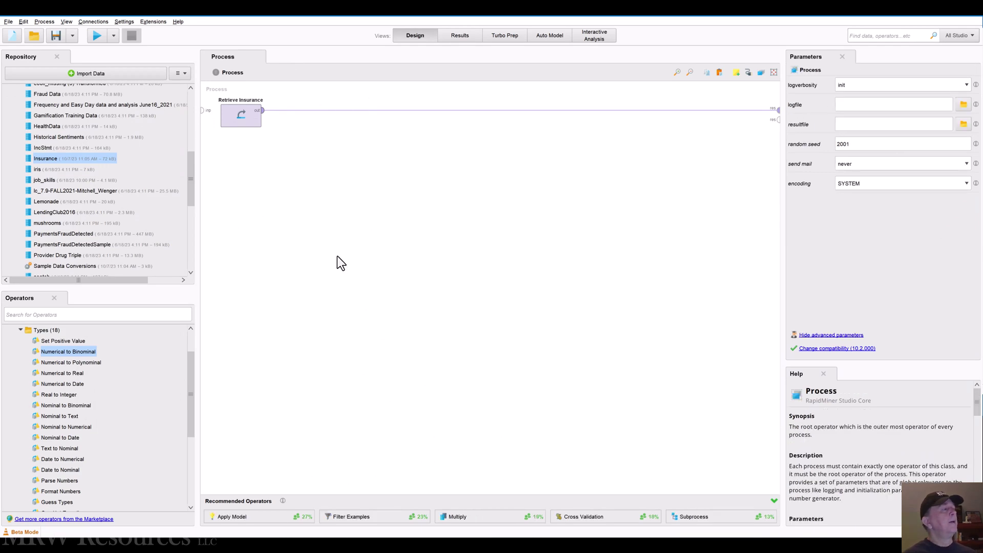
{"action": "left_click", "coordinate": [241, 122]}
{"action": "key", "text": "Delete"}
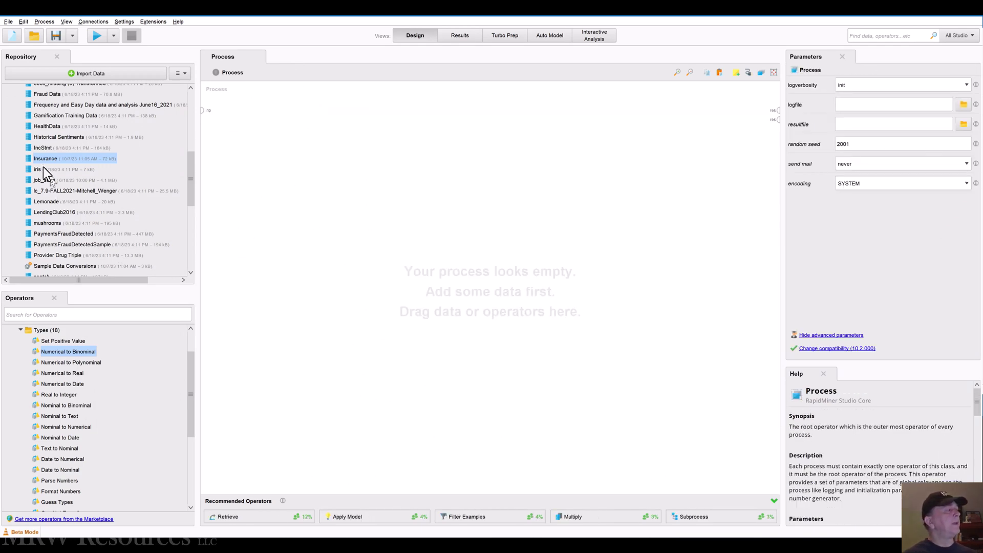
Open the Insurance dataset's Statistics and inspect the nominal children attribute.
{"action": "double_click", "coordinate": [44, 158]}
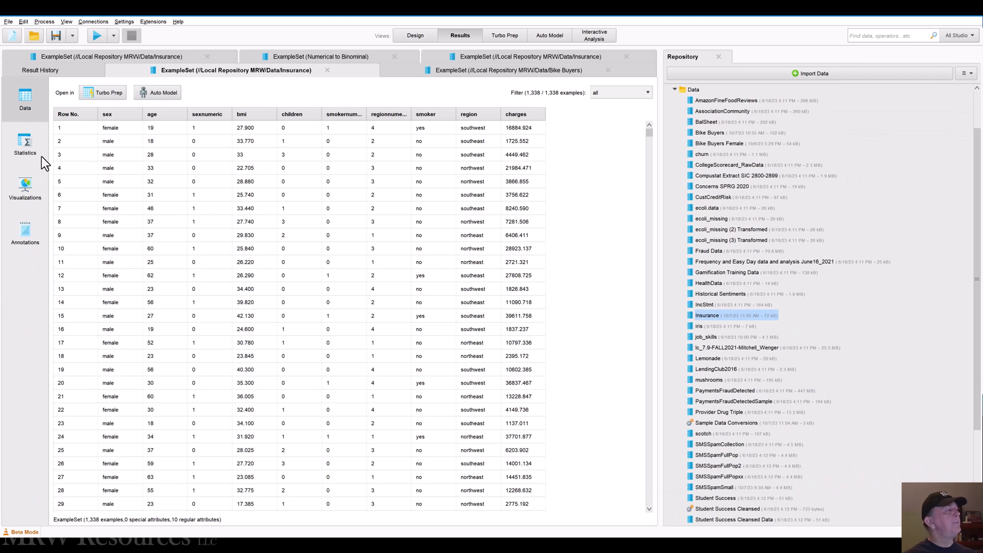
{"action": "left_click", "coordinate": [26, 146]}
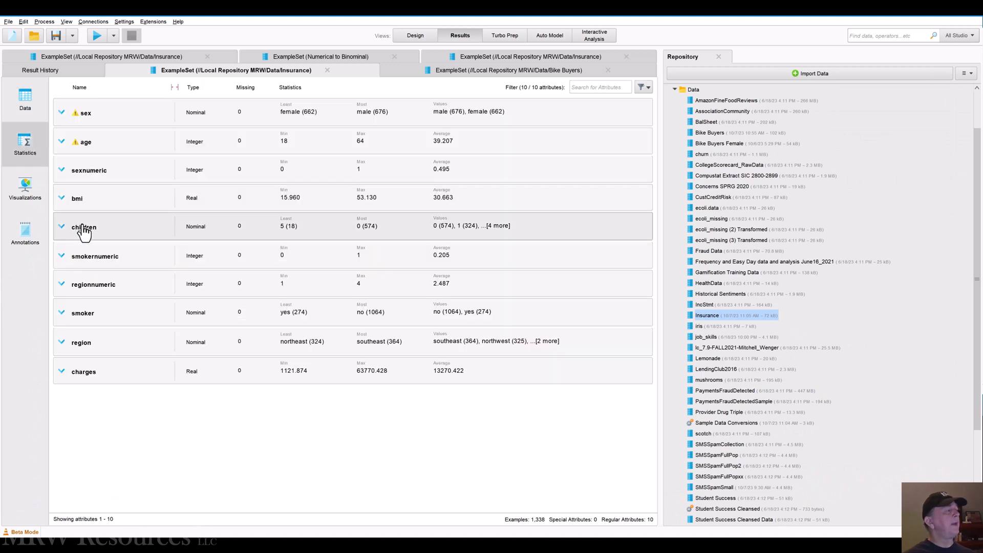
{"action": "left_click", "coordinate": [84, 230]}
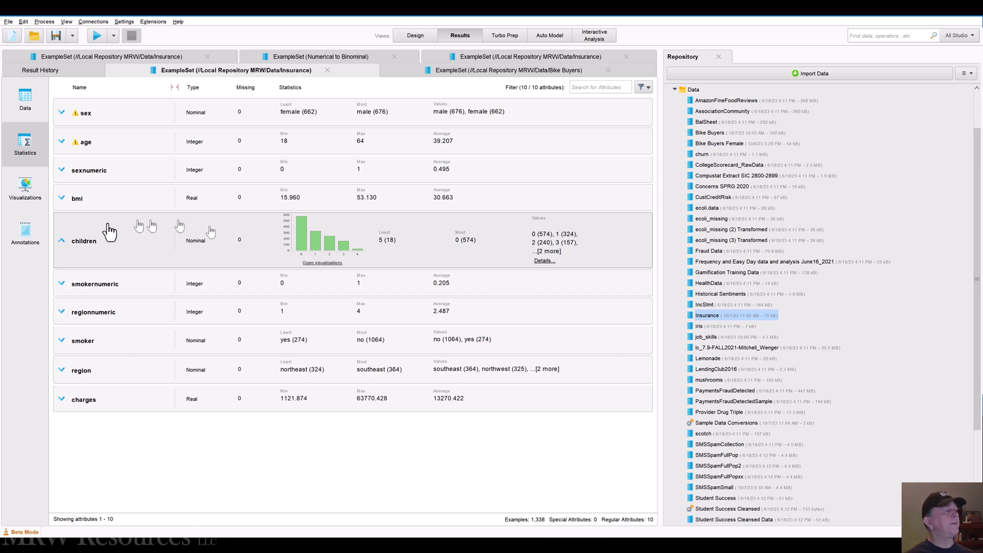
{"action": "left_click", "coordinate": [83, 241]}
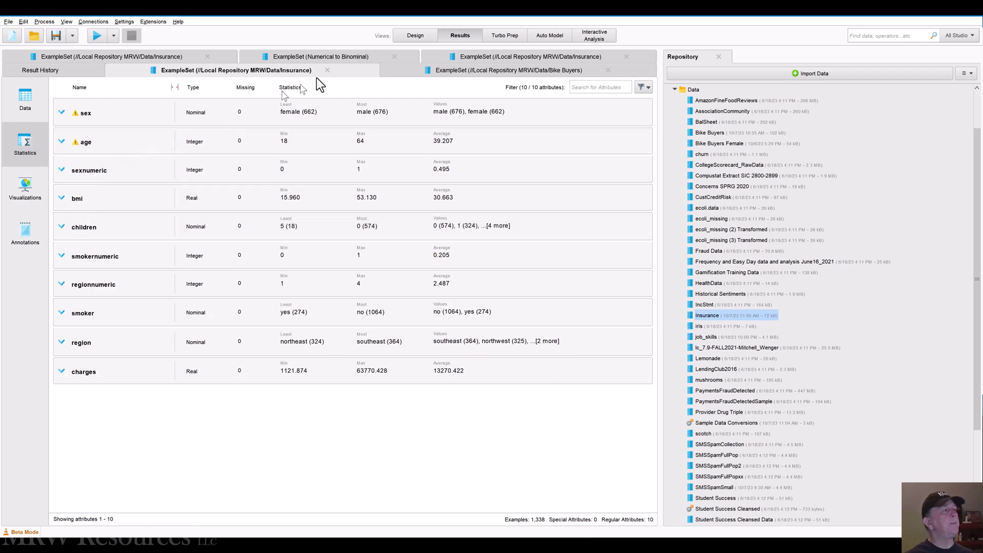
{"action": "left_click", "coordinate": [422, 34]}
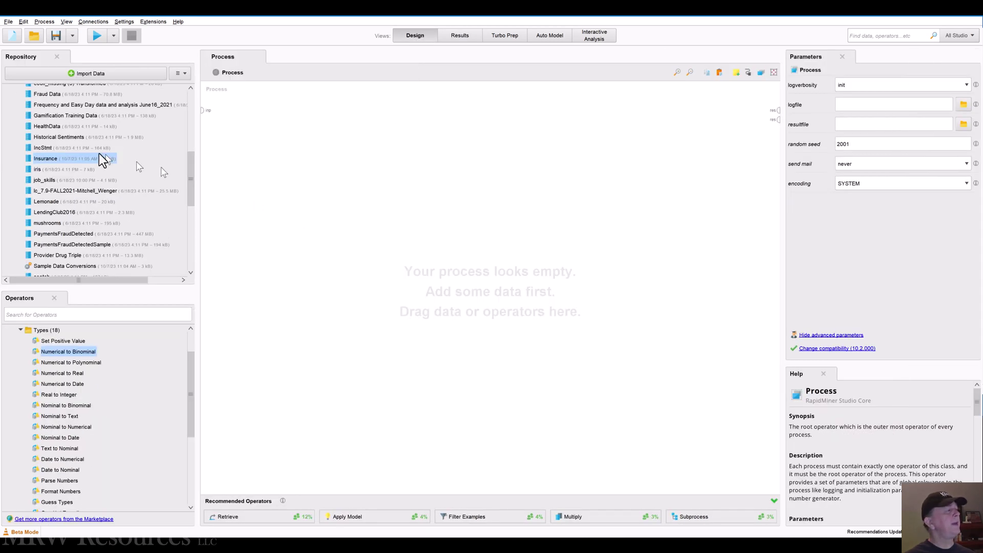
Add a Retrieve Insurance operator and search the operators for 'pars'.
{"action": "left_click_drag", "start_coordinate": [67, 155], "coordinate": [248, 121]}
{"action": "key", "text": "alt+Tab"}
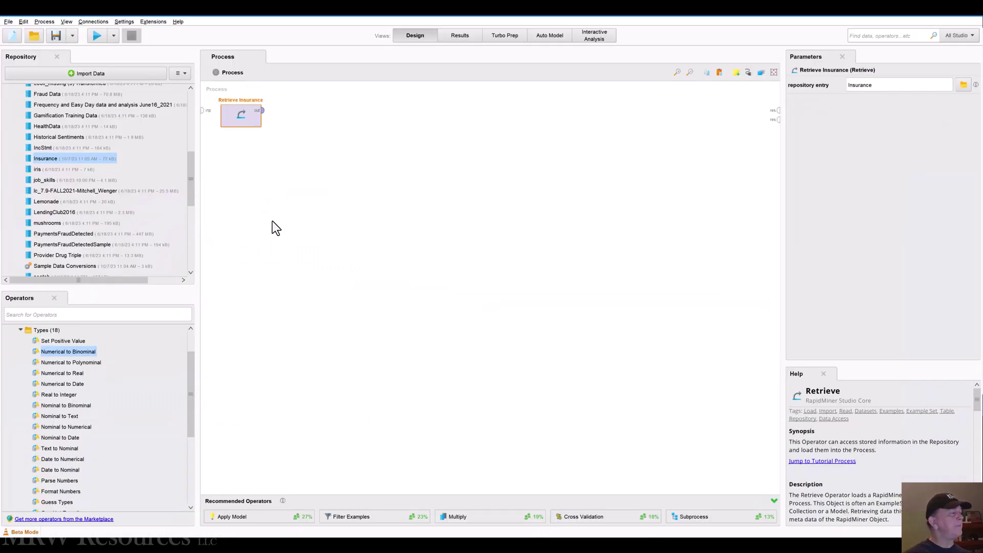
{"action": "left_click_drag", "start_coordinate": [71, 415], "coordinate": [76, 419]}
{"action": "scroll", "coordinate": [82, 415], "scroll_direction": "down", "scroll_amount": 1}
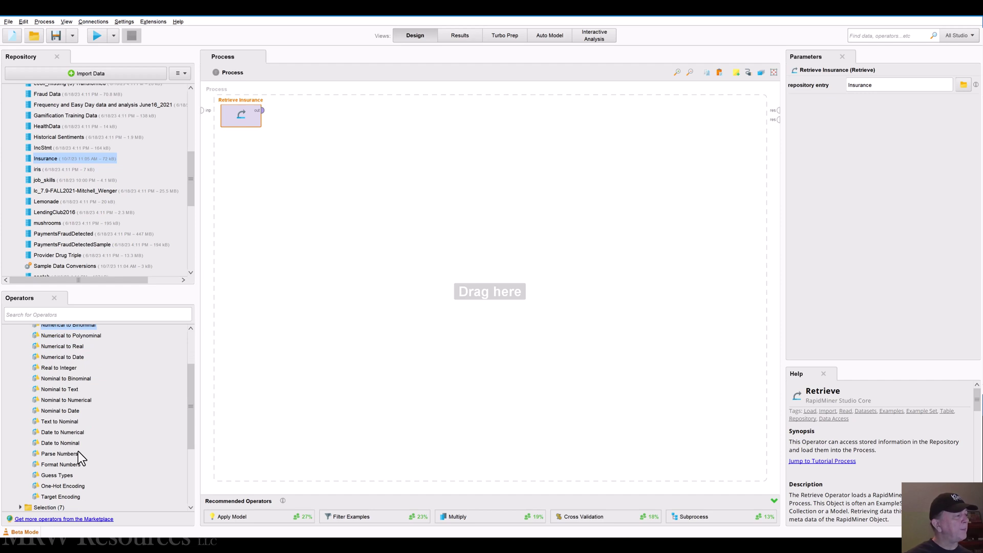
{"action": "scroll", "coordinate": [77, 453], "scroll_direction": "up", "scroll_amount": 1}
{"action": "scroll", "coordinate": [78, 451], "scroll_direction": "up", "scroll_amount": 1}
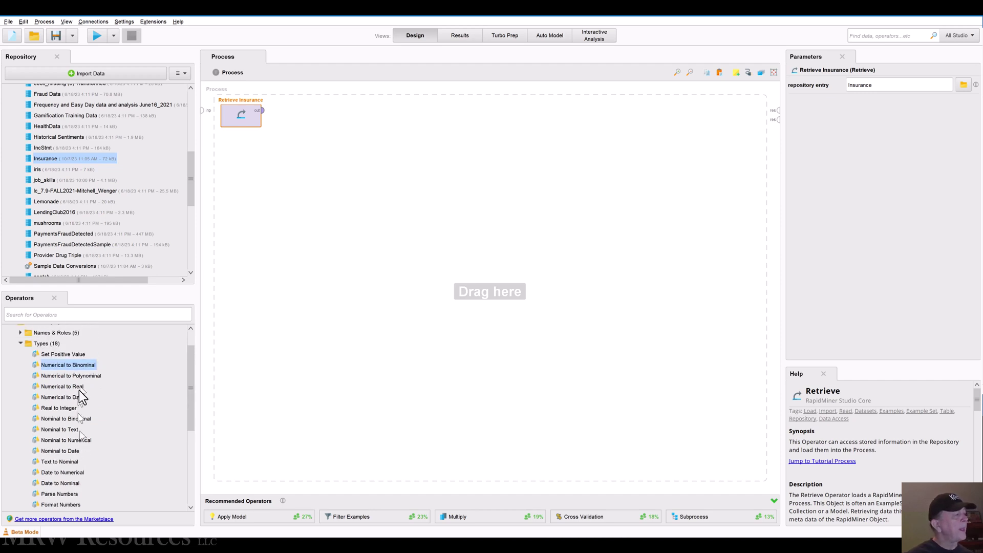
{"action": "left_click", "coordinate": [43, 314]}
{"action": "type", "text": "parse"}
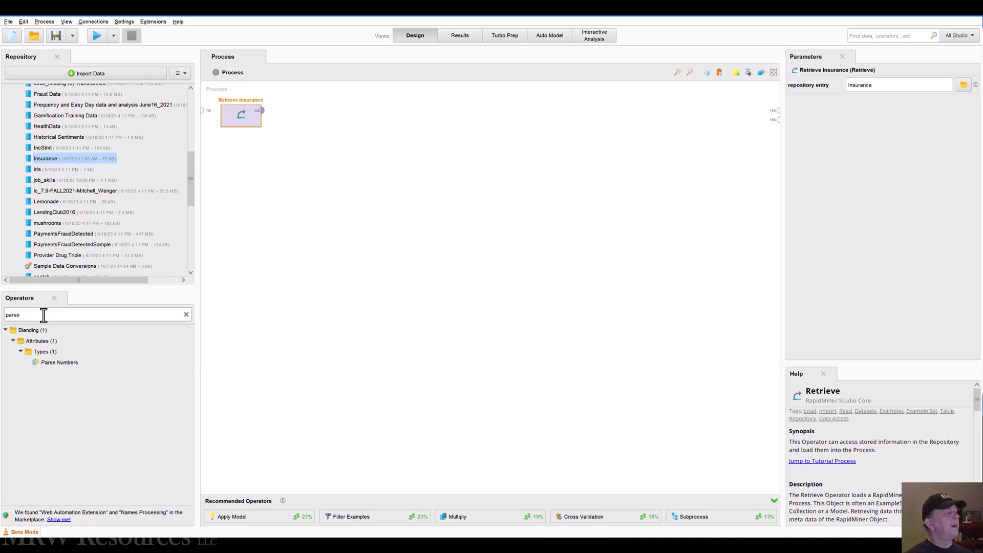
Add Parse Numbers after Retrieve Insurance, with a subset filter containing only children.
{"action": "left_click_drag", "start_coordinate": [59, 362], "coordinate": [281, 110]}
{"action": "left_click", "coordinate": [302, 135]}
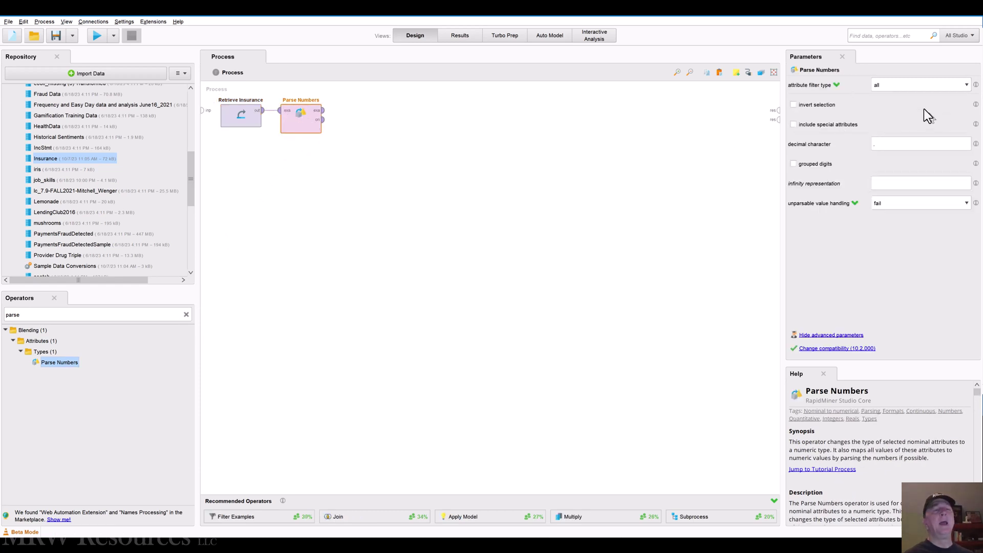
{"action": "left_click", "coordinate": [910, 89]}
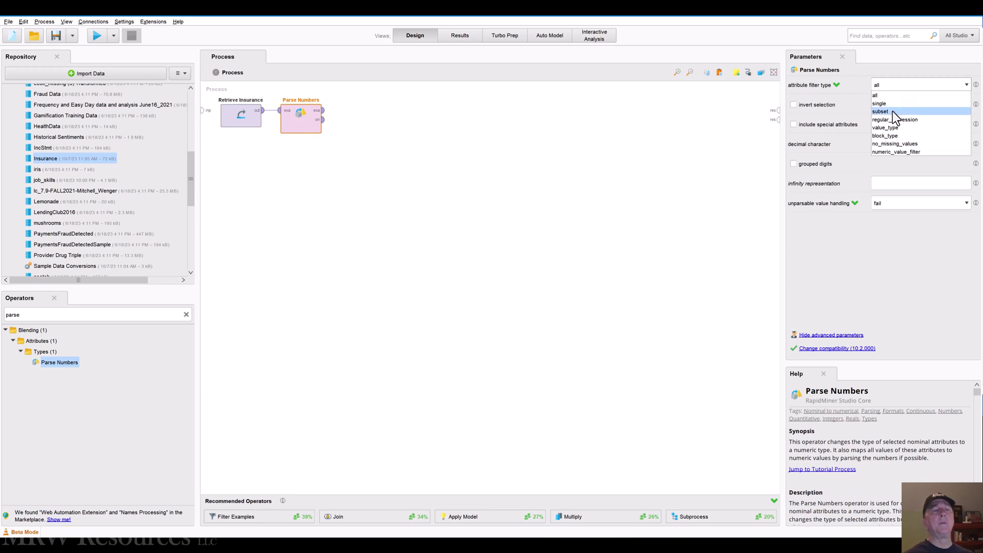
{"action": "left_click", "coordinate": [893, 111]}
{"action": "left_click", "coordinate": [906, 105]}
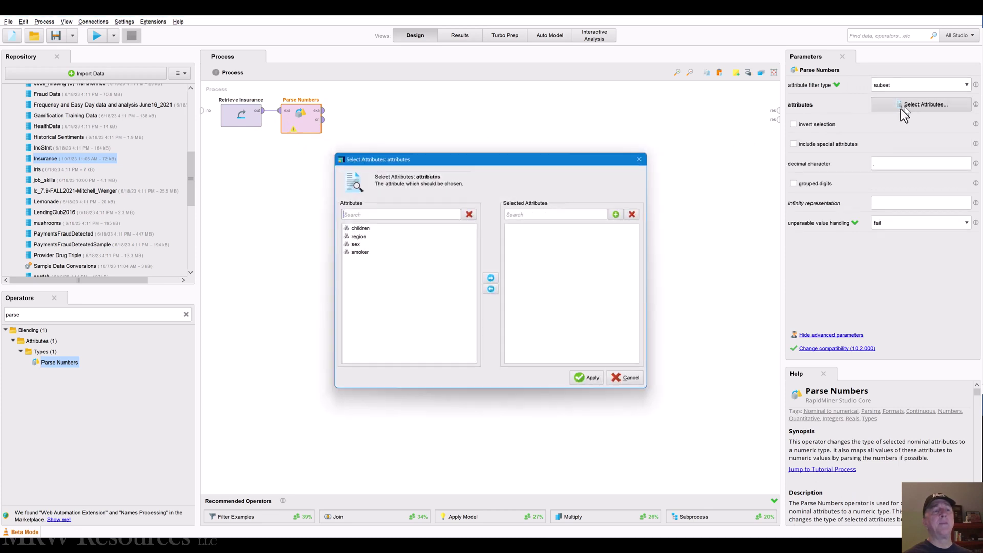
{"action": "left_click", "coordinate": [358, 228]}
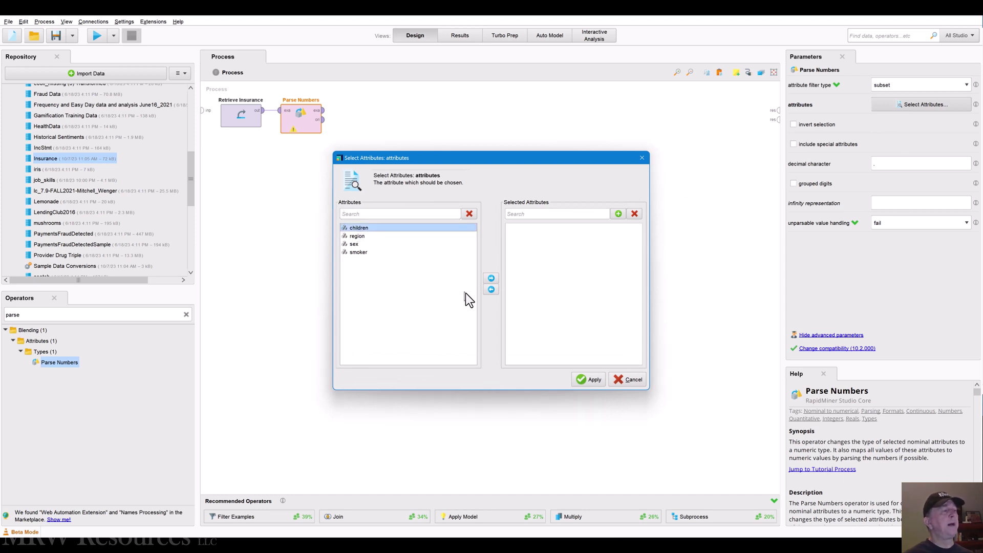
{"action": "left_click", "coordinate": [491, 278]}
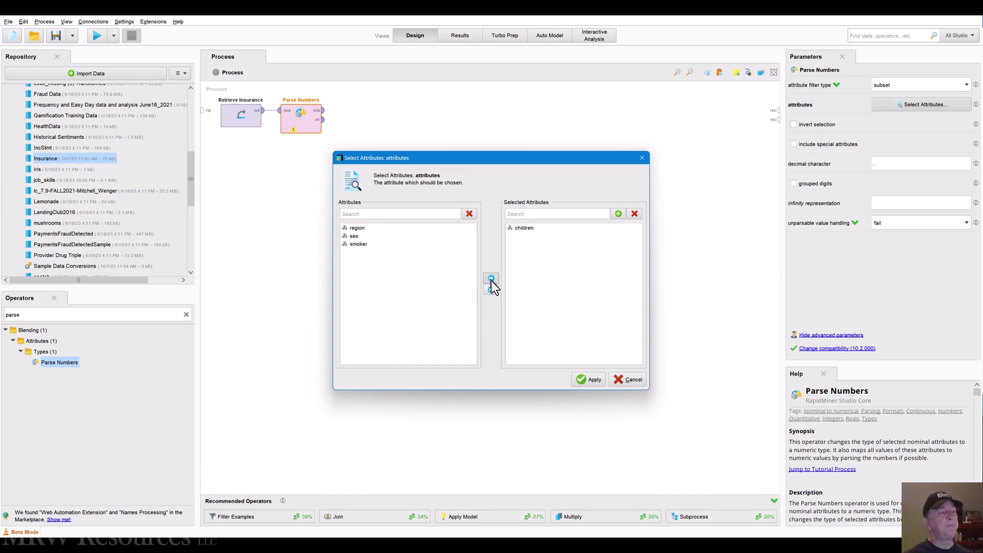
{"action": "left_click", "coordinate": [591, 380]}
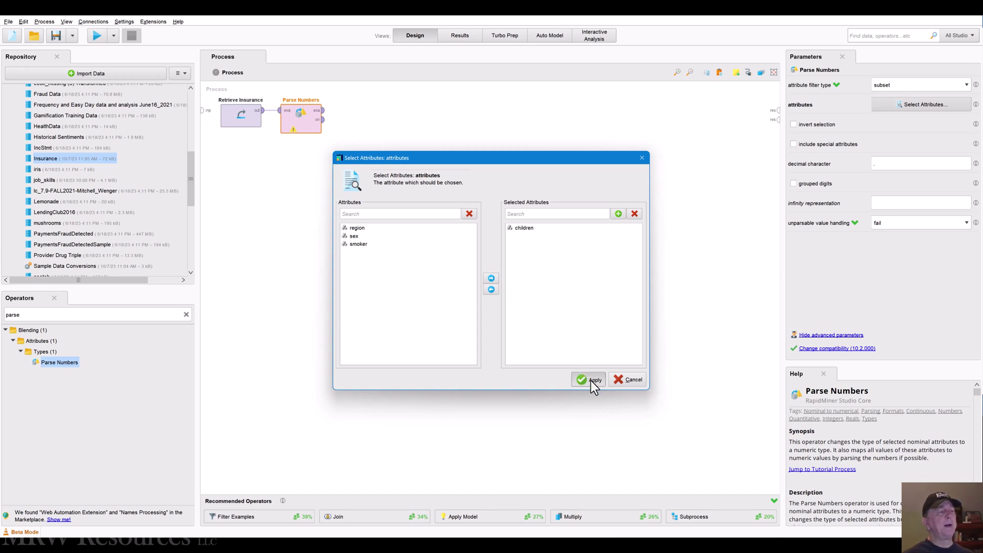
Wire Parse Numbers to the result, save and run, and confirm children is Numeric 0–5.
{"action": "double_click", "coordinate": [322, 110]}
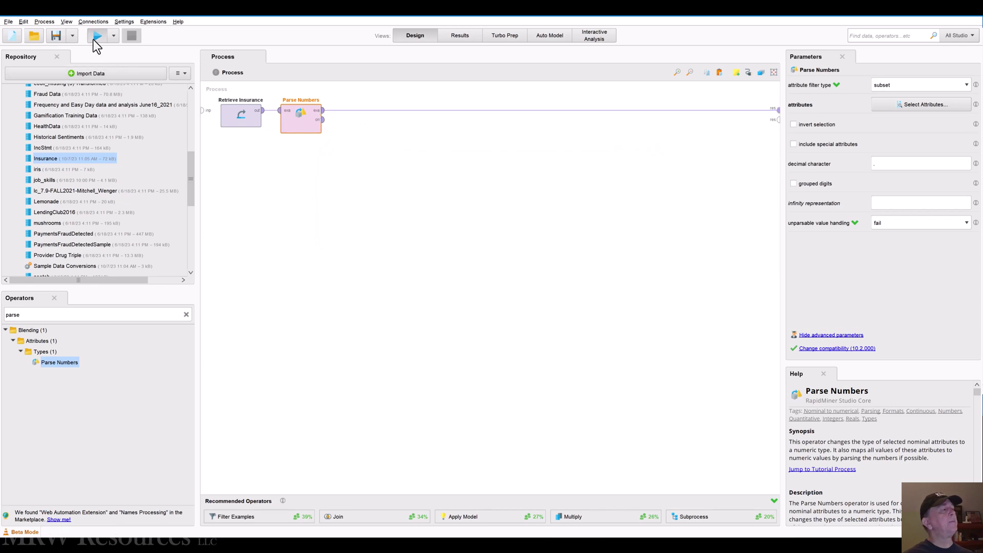
{"action": "left_click", "coordinate": [95, 38]}
{"action": "left_click", "coordinate": [551, 294]}
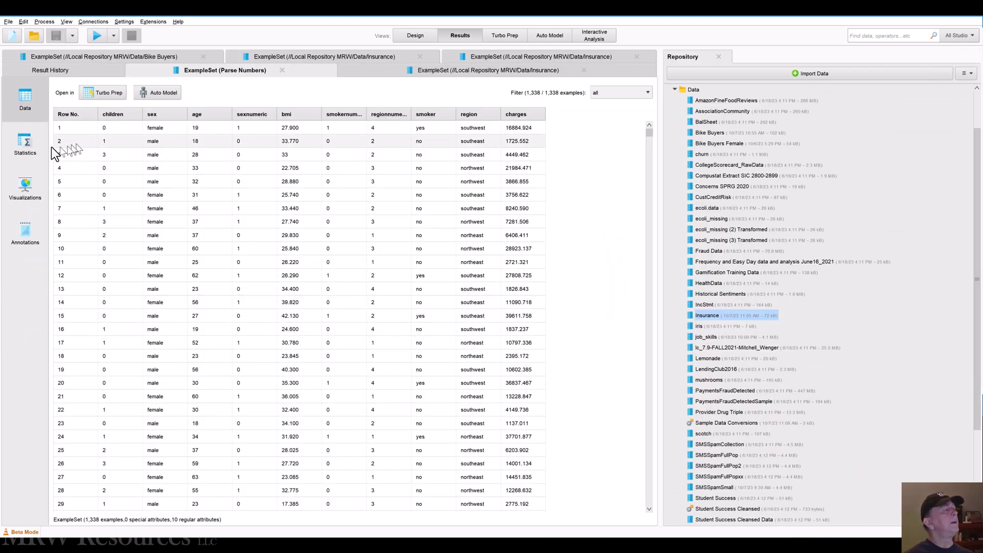
{"action": "left_click", "coordinate": [29, 146]}
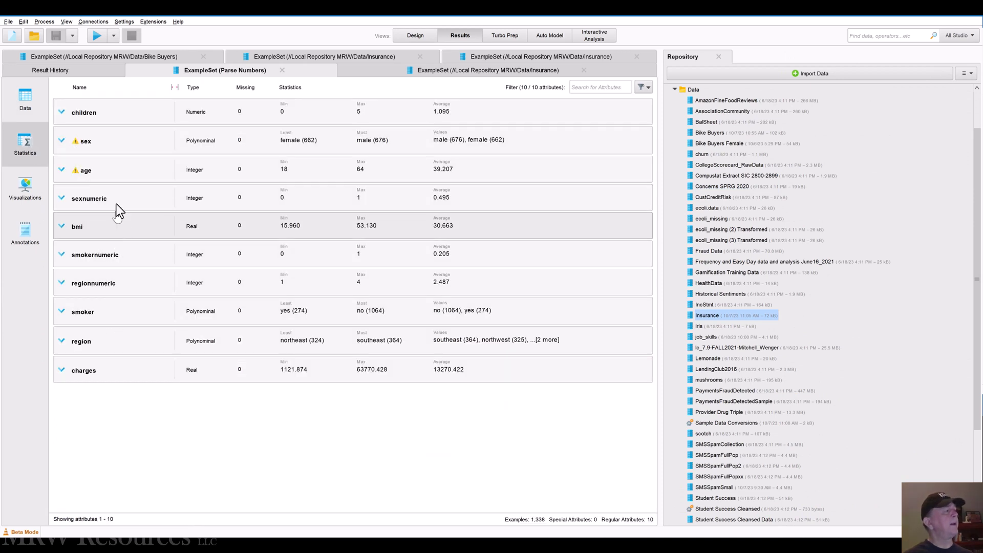
{"action": "left_click", "coordinate": [116, 120]}
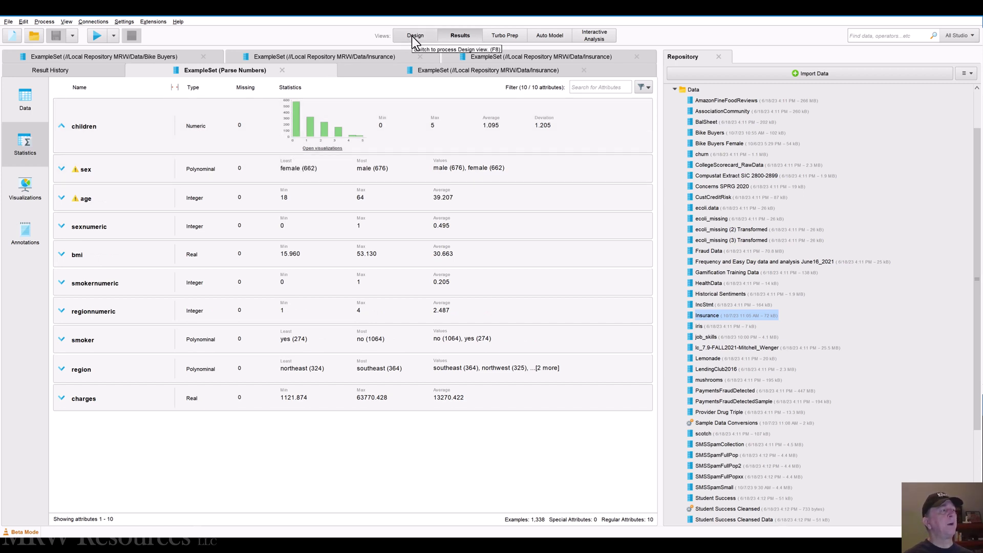
{"action": "left_click", "coordinate": [413, 37]}
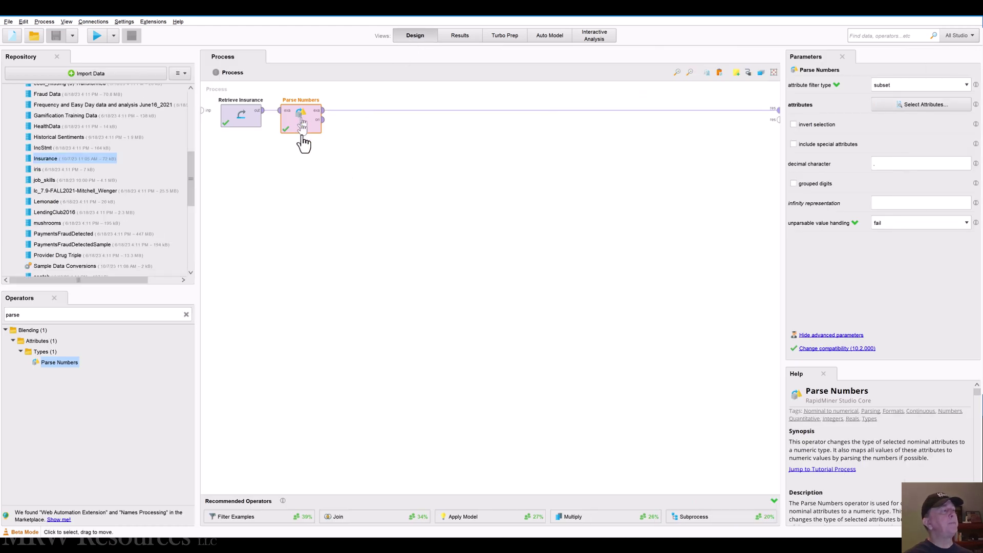
Delete the Parse Numbers operator and clear the operator search.
{"action": "key", "text": "Delete"}
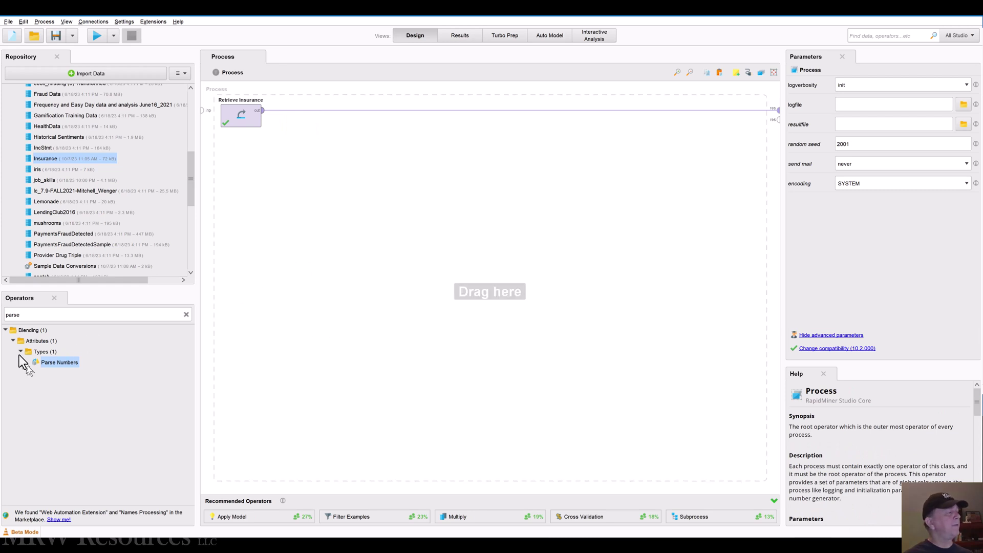
{"action": "left_click", "coordinate": [187, 315]}
{"action": "scroll", "coordinate": [131, 405], "scroll_direction": "down", "scroll_amount": 2}
{"action": "scroll", "coordinate": [130, 405], "scroll_direction": "down", "scroll_amount": 4}
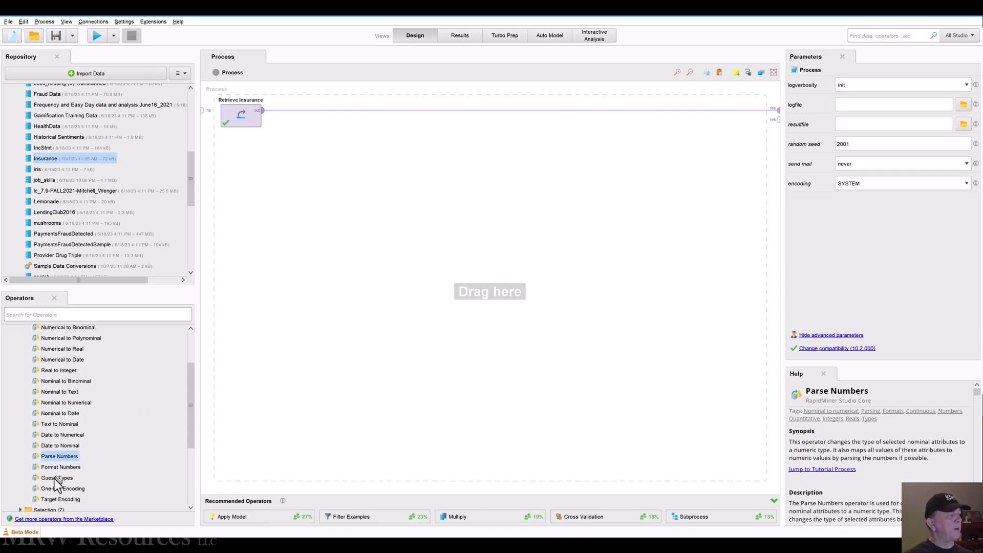
Add Guess Types after Retrieve Insurance, keeping attribute filter type at all.
{"action": "left_click", "coordinate": [53, 479]}
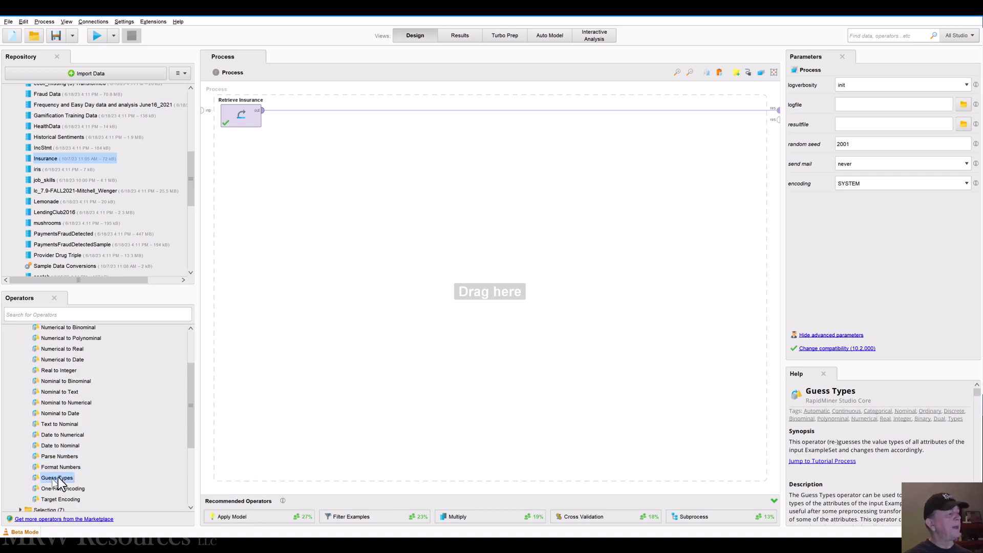
{"action": "left_click_drag", "start_coordinate": [66, 481], "coordinate": [311, 123]}
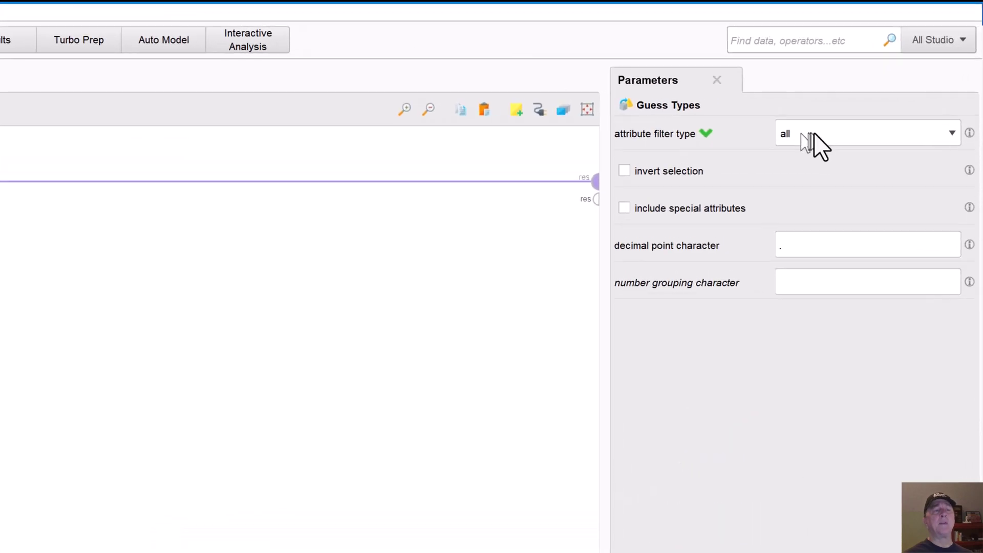
{"action": "left_click", "coordinate": [896, 85]}
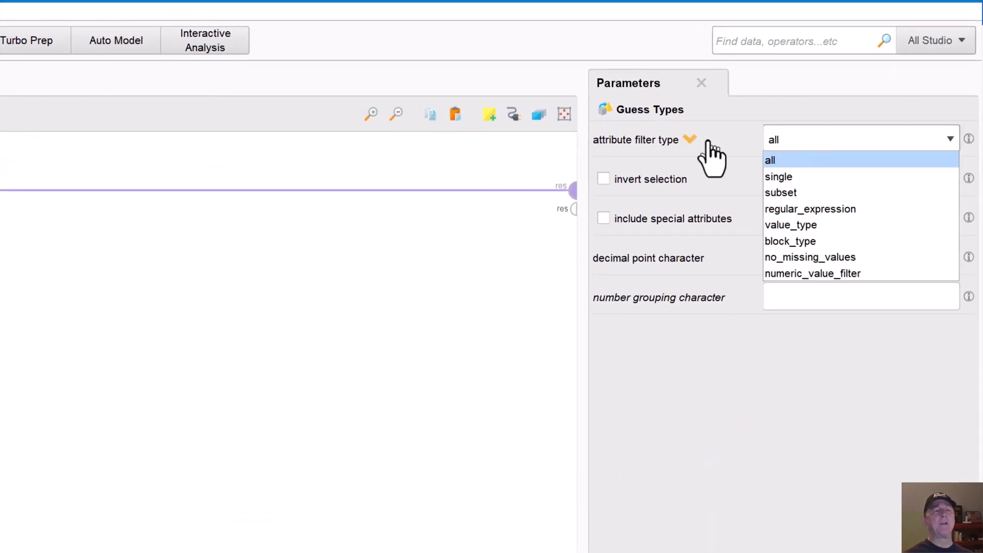
{"action": "left_click", "coordinate": [746, 167]}
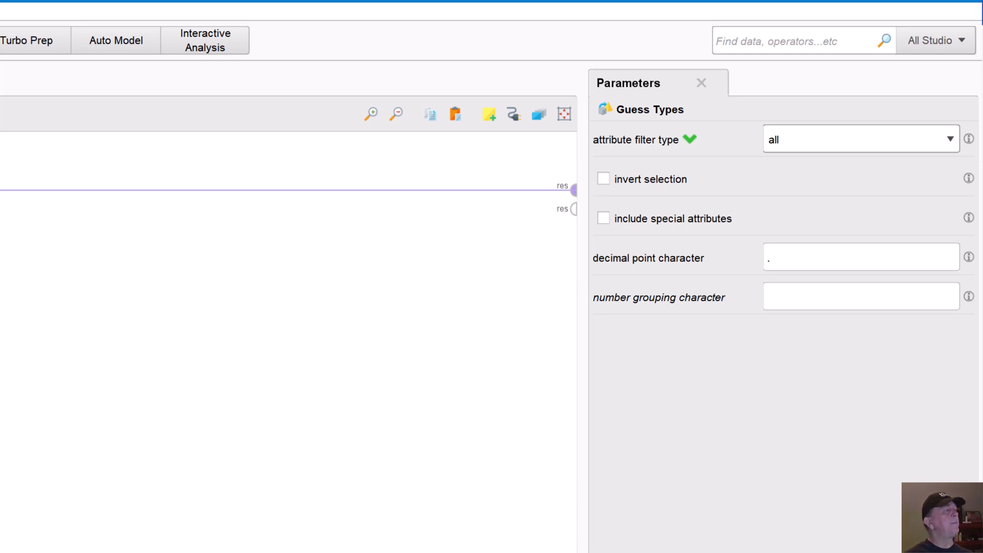
Run with Guess Types and check sexnumeric and children (Integer, 0–5) statistics.
{"action": "key", "text": "F11"}
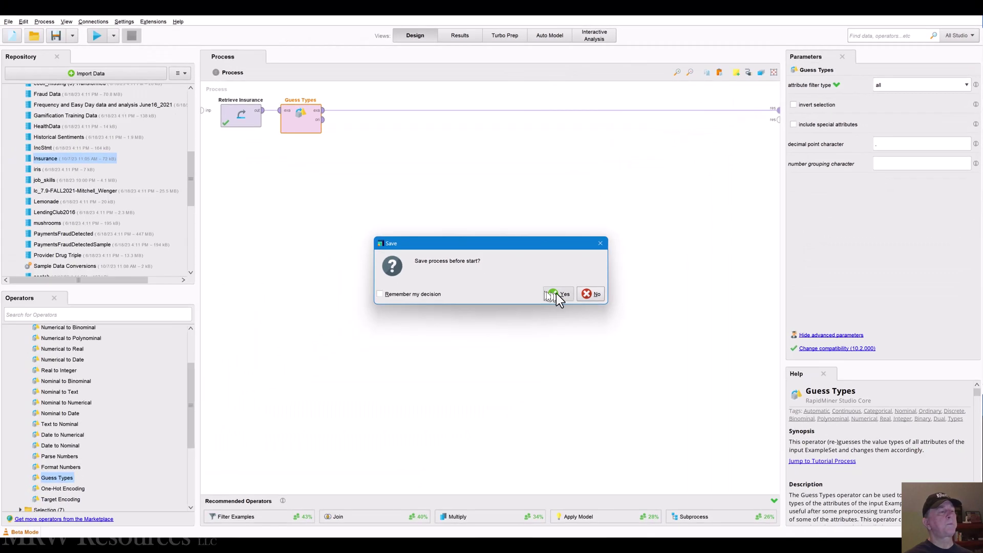
{"action": "left_click", "coordinate": [558, 294]}
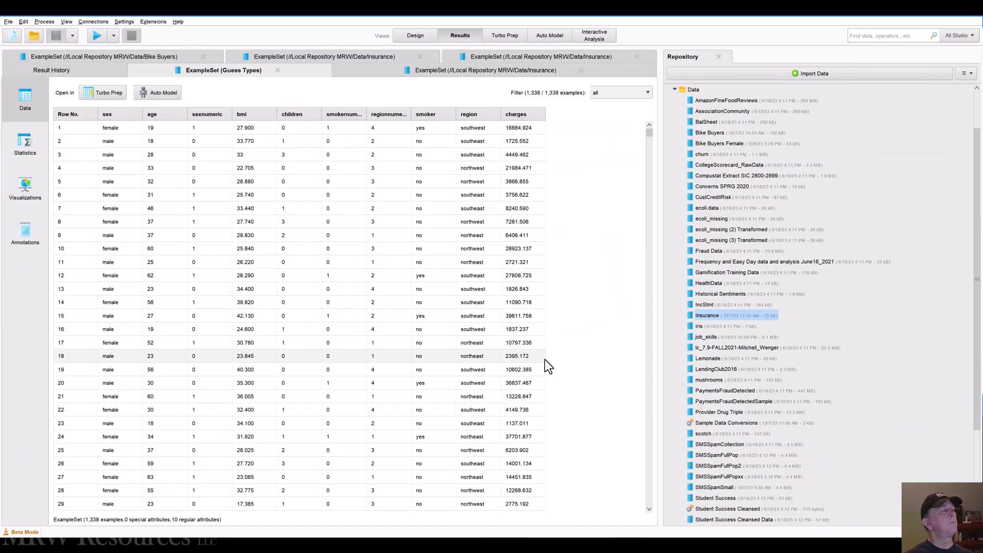
{"action": "left_click", "coordinate": [23, 147]}
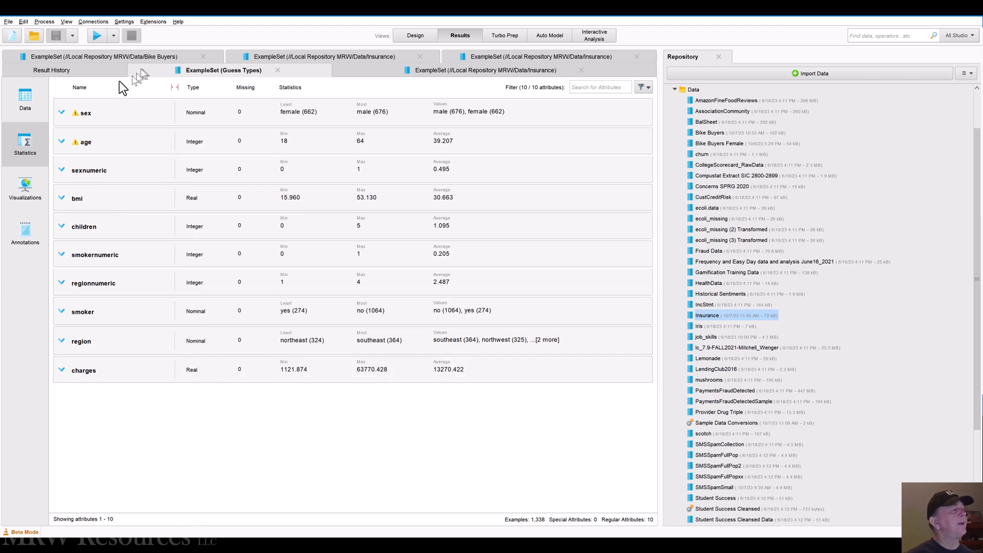
{"action": "left_click", "coordinate": [112, 176]}
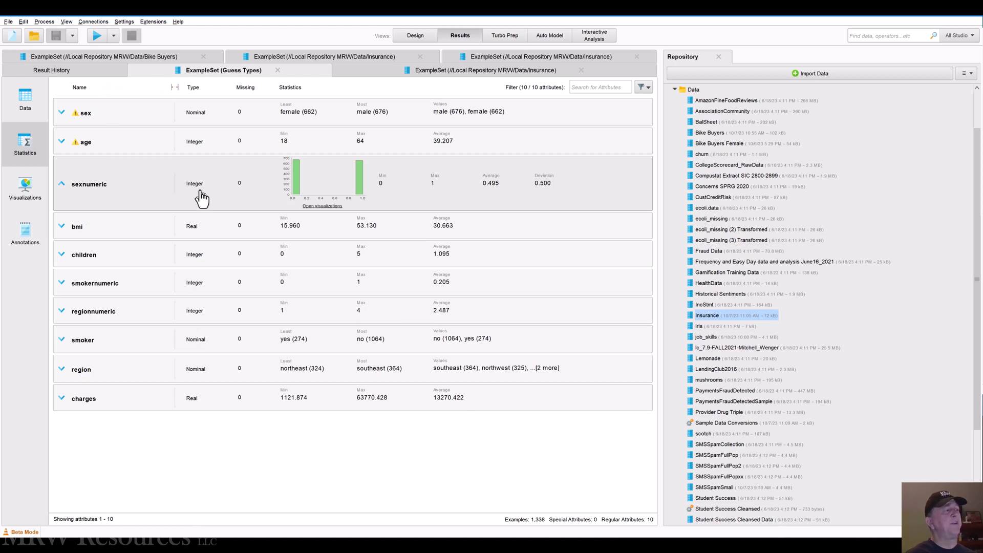
{"action": "left_click", "coordinate": [169, 193]}
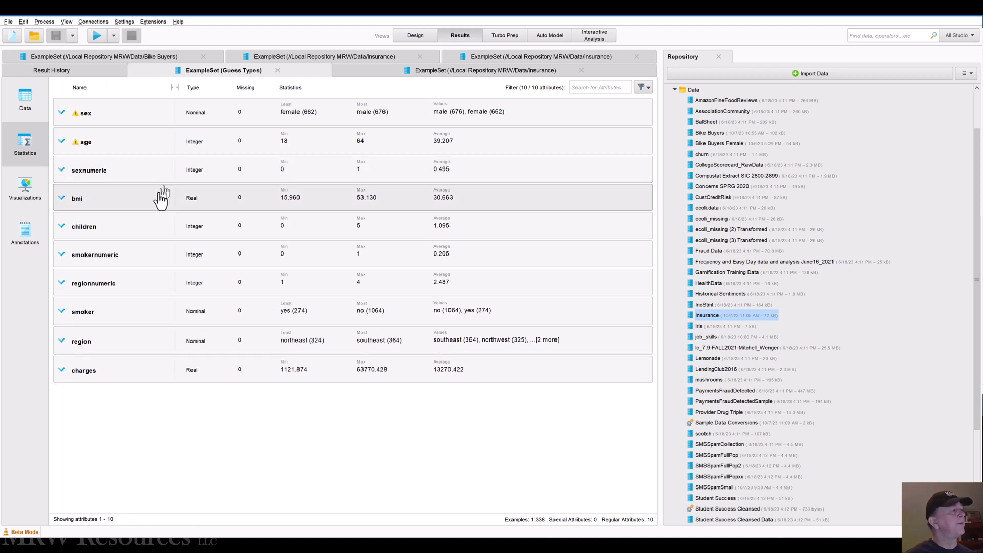
{"action": "left_click", "coordinate": [129, 235]}
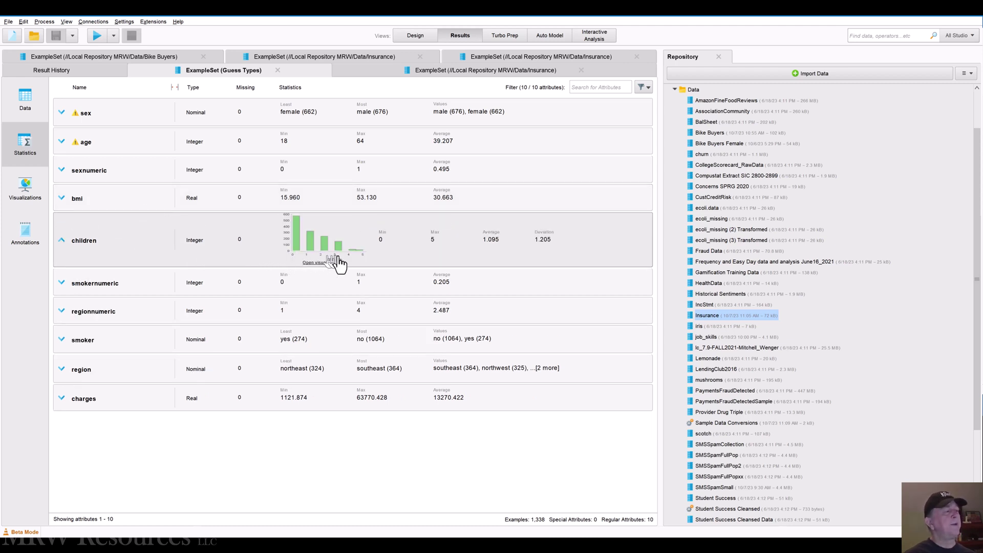
{"action": "left_click", "coordinate": [90, 244]}
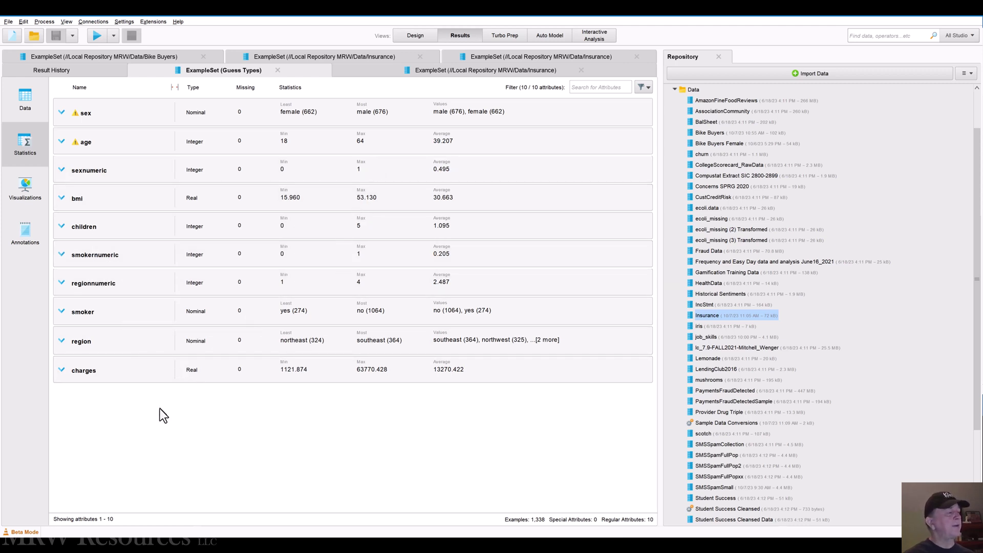
{"action": "left_click", "coordinate": [410, 34]}
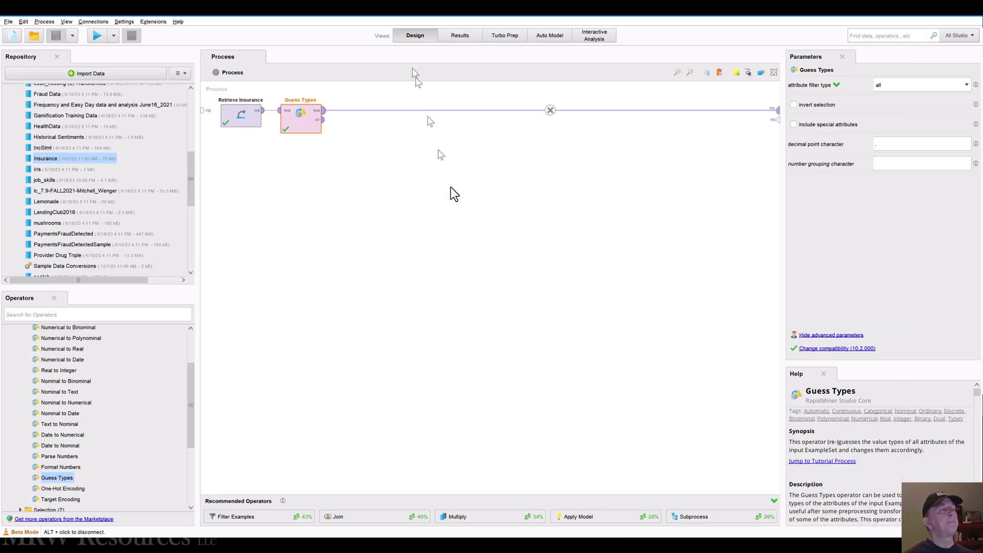
Delete the Guess Types operator and switch to the Word conversion table.
{"action": "left_click", "coordinate": [301, 132]}
{"action": "key", "text": "Delete"}
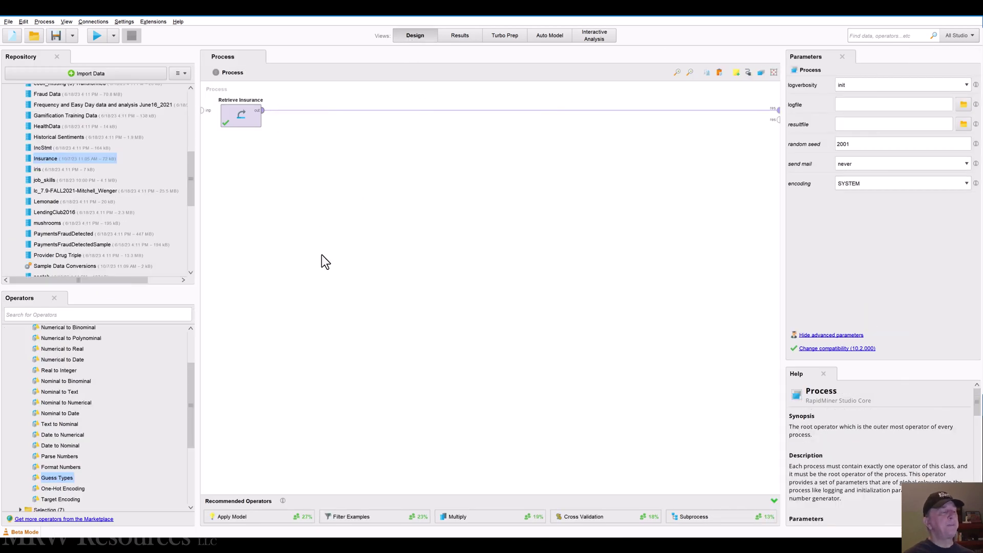
{"action": "key", "text": "alt+Tab"}
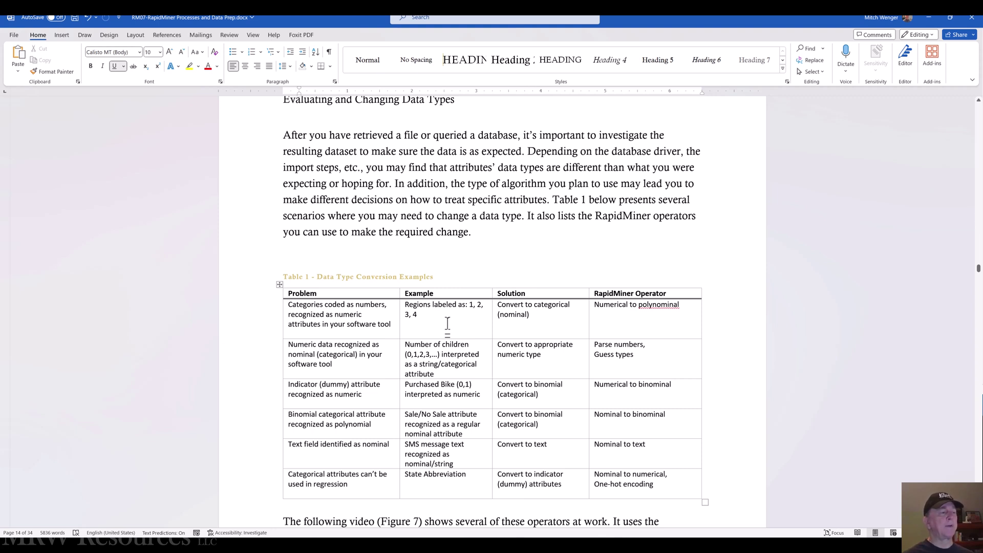
Open the Insurance dataset's statistics and compare them against Table 1 in the Word document.
{"action": "key", "text": "alt+Tab"}
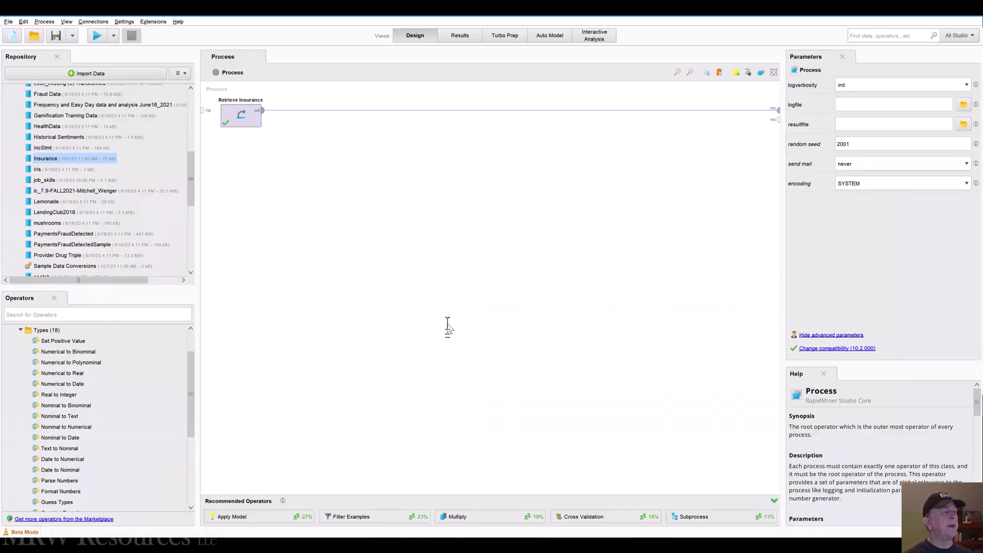
{"action": "double_click", "coordinate": [44, 159]}
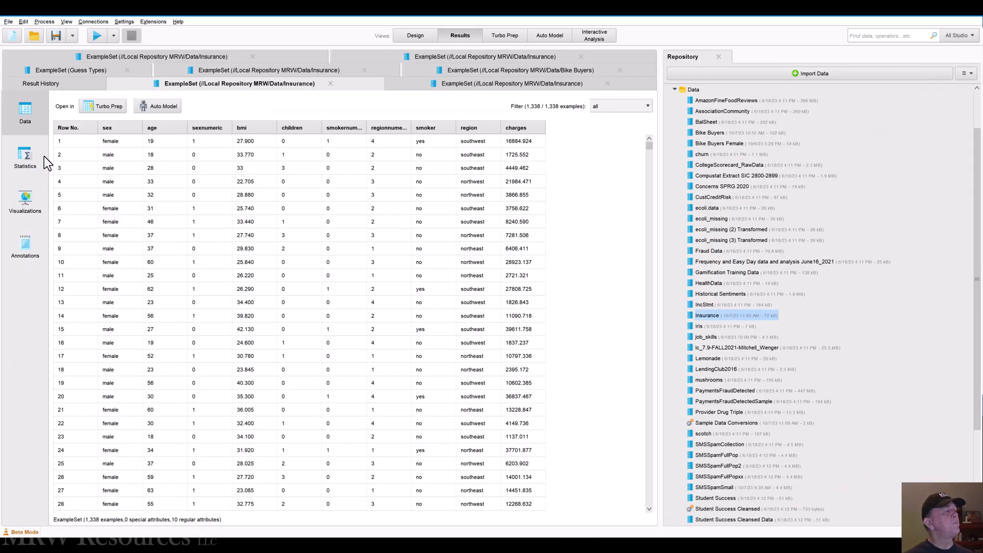
{"action": "left_click", "coordinate": [37, 155]}
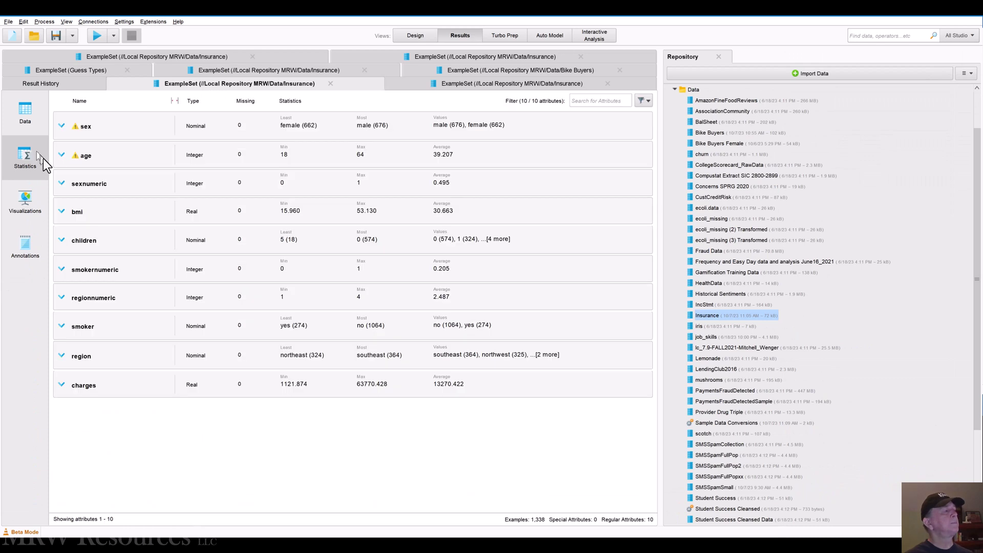
{"action": "key", "text": "alt+Tab"}
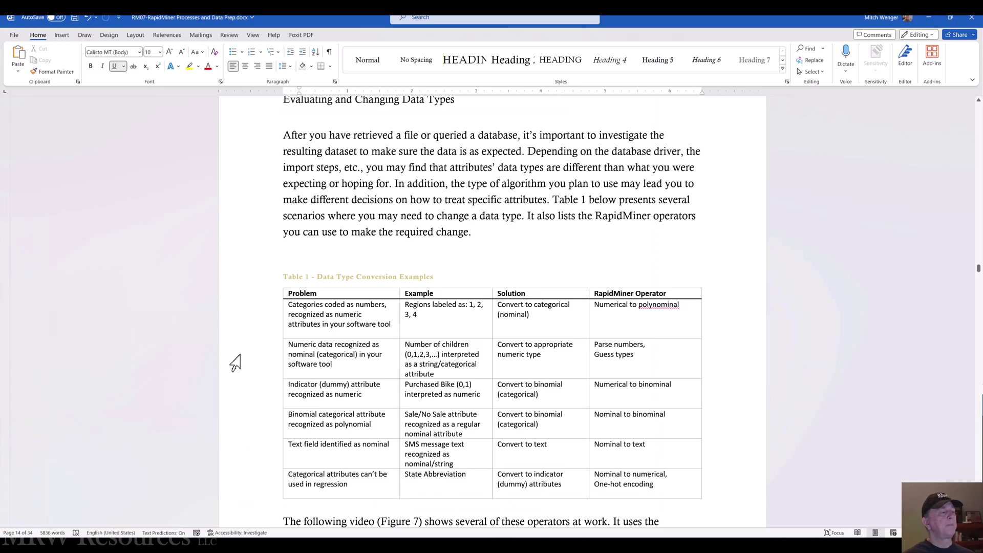
{"action": "key", "text": "alt+Tab"}
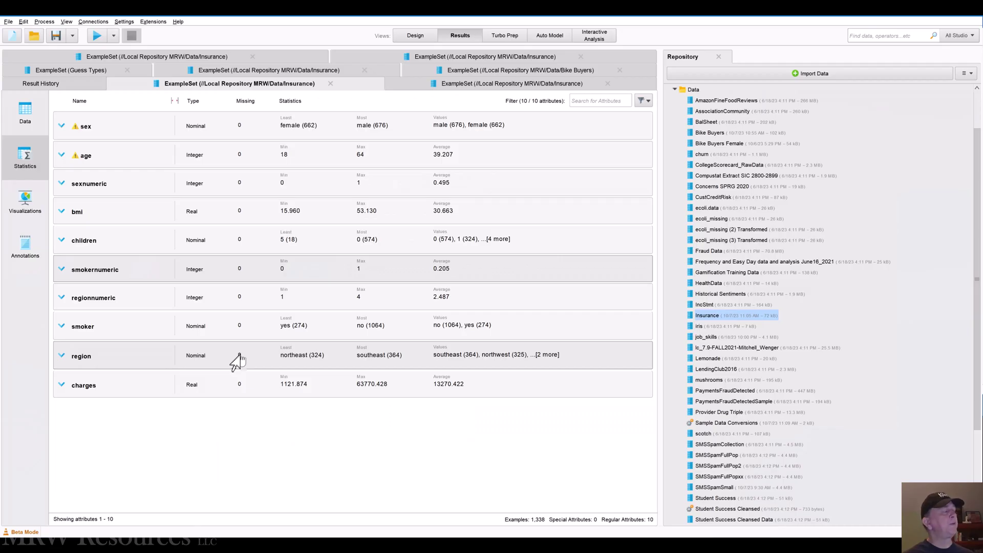
{"action": "key", "text": "alt+Tab"}
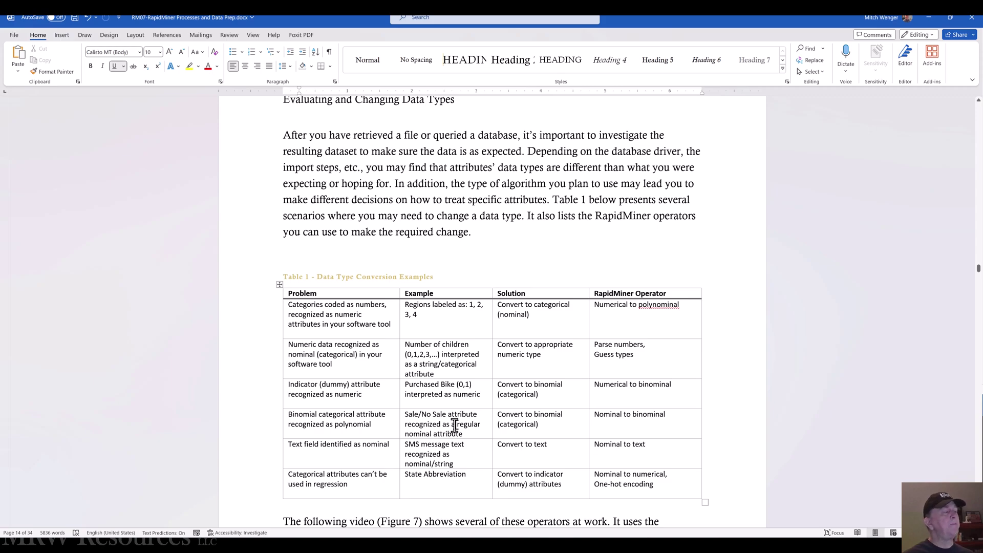
{"action": "key", "text": "alt+Tab"}
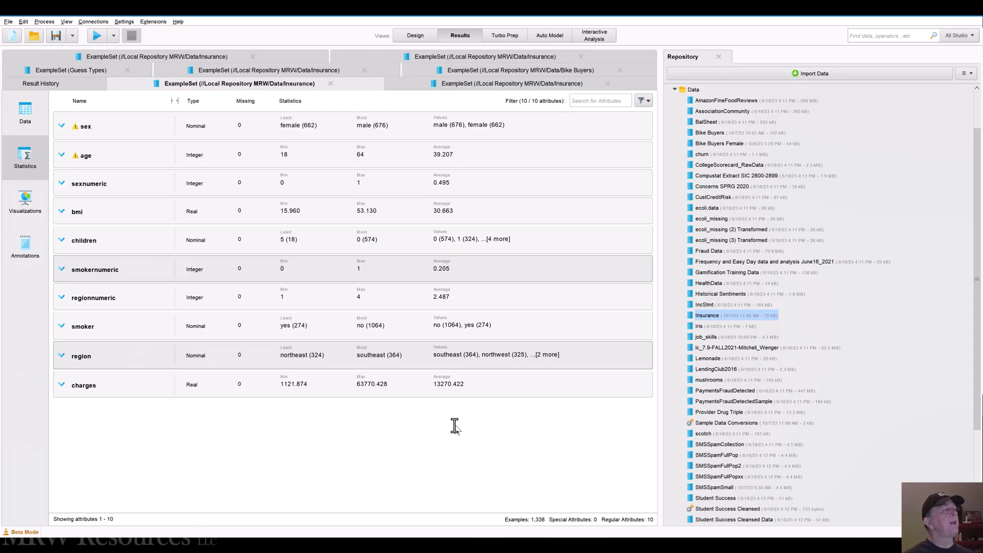
Check the sex attribute's distribution, then return to the process design.
{"action": "left_click", "coordinate": [118, 133]}
{"action": "left_click", "coordinate": [119, 134]}
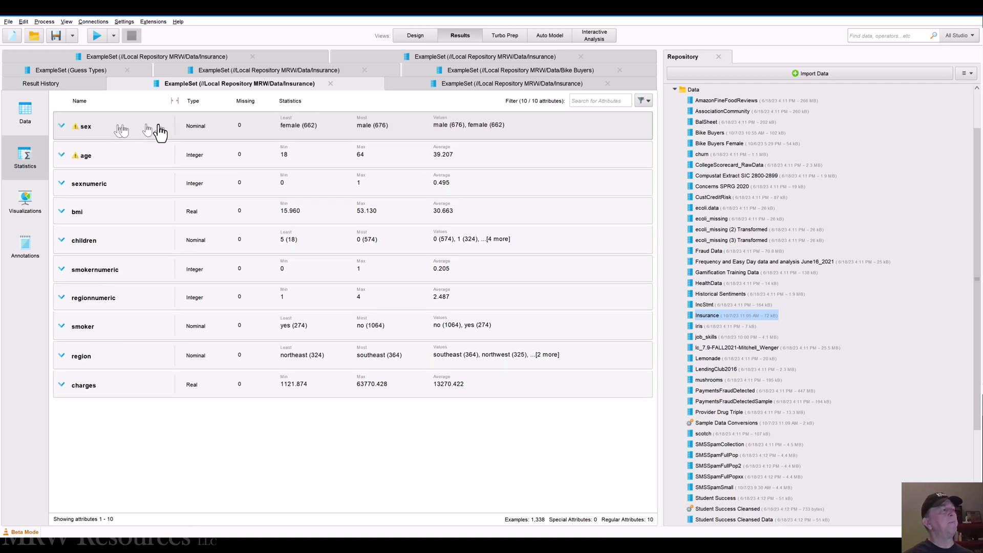
{"action": "left_click", "coordinate": [415, 35]}
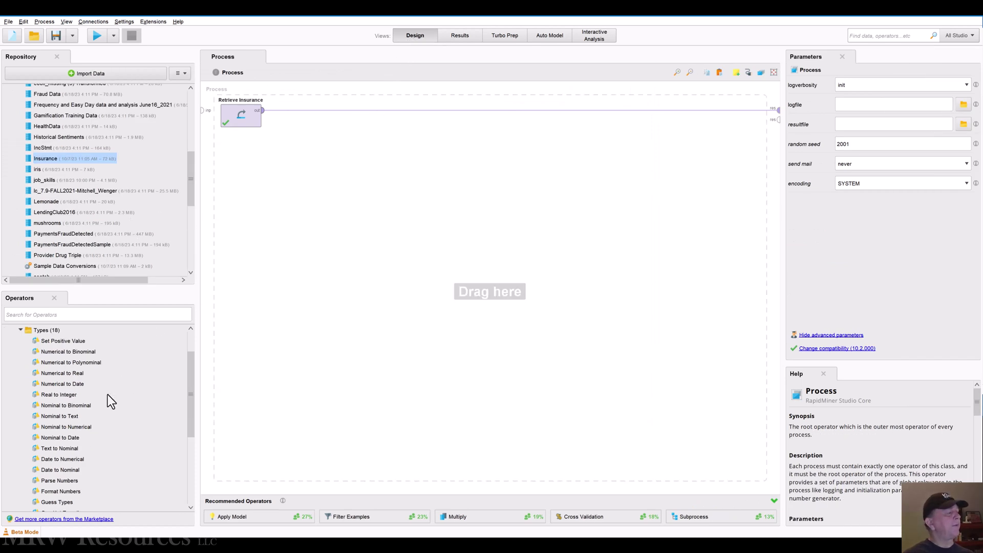
Add Nominal to Binominal after Retrieve Insurance with a subset filter of sex and smoker, then run.
{"action": "left_click_drag", "start_coordinate": [59, 406], "coordinate": [323, 125]}
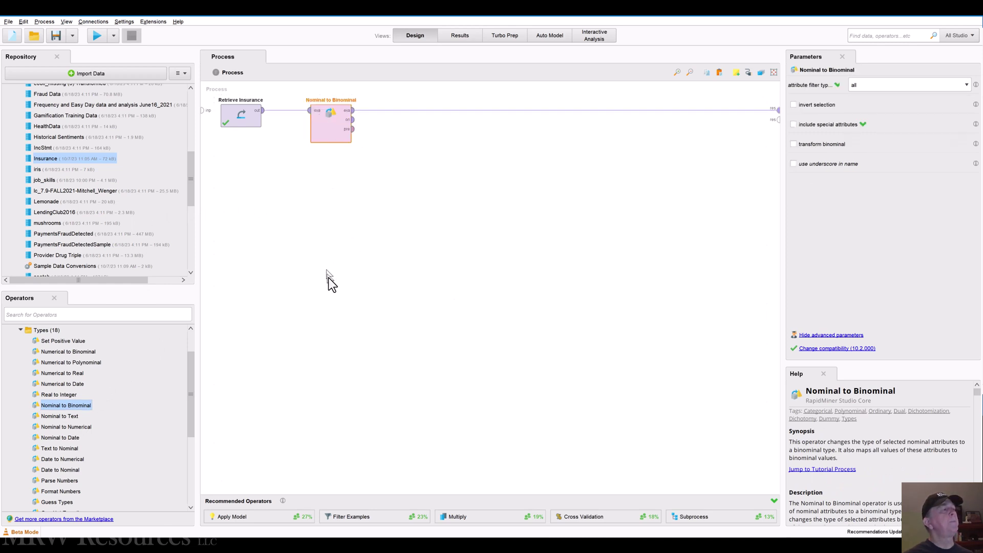
{"action": "left_click", "coordinate": [879, 83]}
{"action": "left_click", "coordinate": [870, 109]}
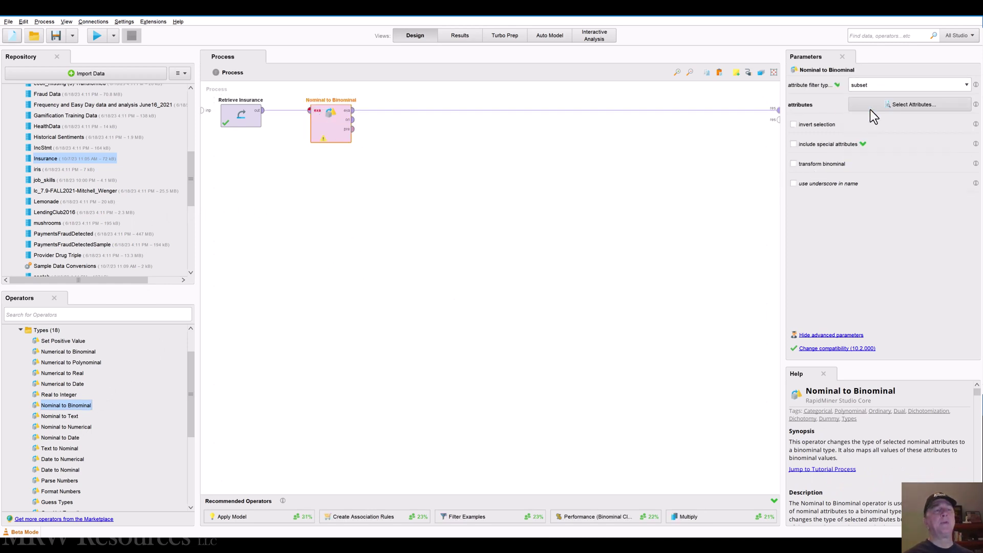
{"action": "left_click", "coordinate": [883, 105]}
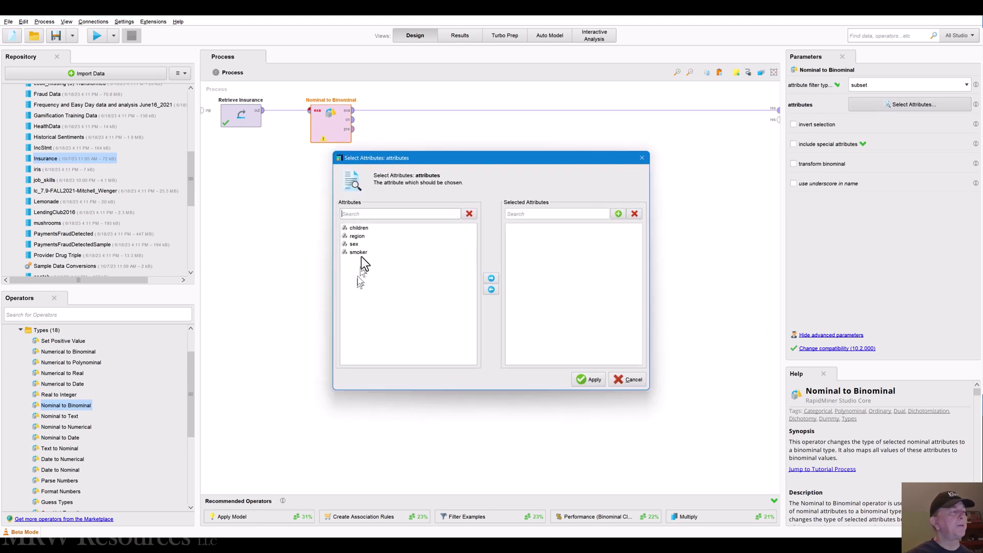
{"action": "left_click", "coordinate": [356, 244]}
{"action": "left_click", "coordinate": [359, 253]}
{"action": "left_click", "coordinate": [358, 244], "text": "ctrl"}
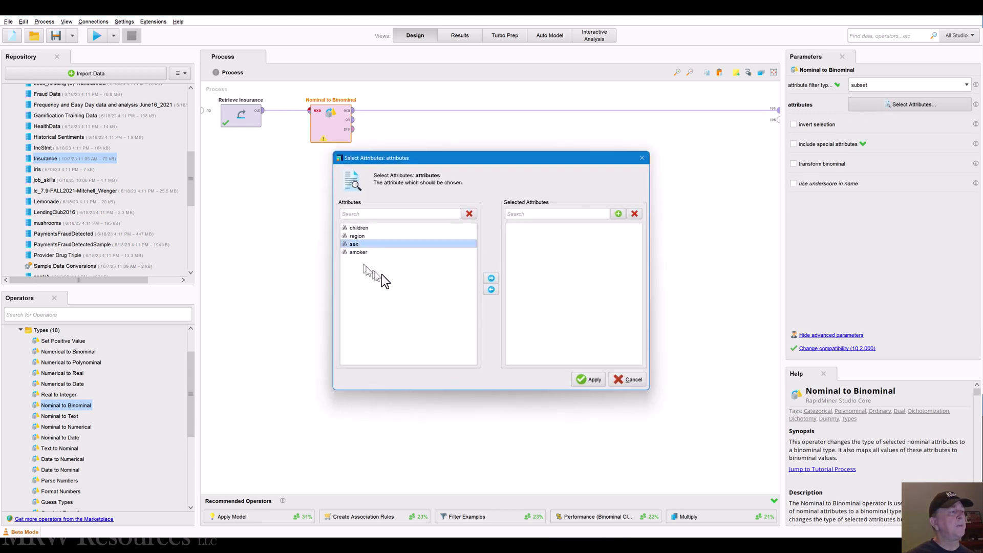
{"action": "left_click", "coordinate": [491, 278]}
{"action": "left_click", "coordinate": [584, 380]}
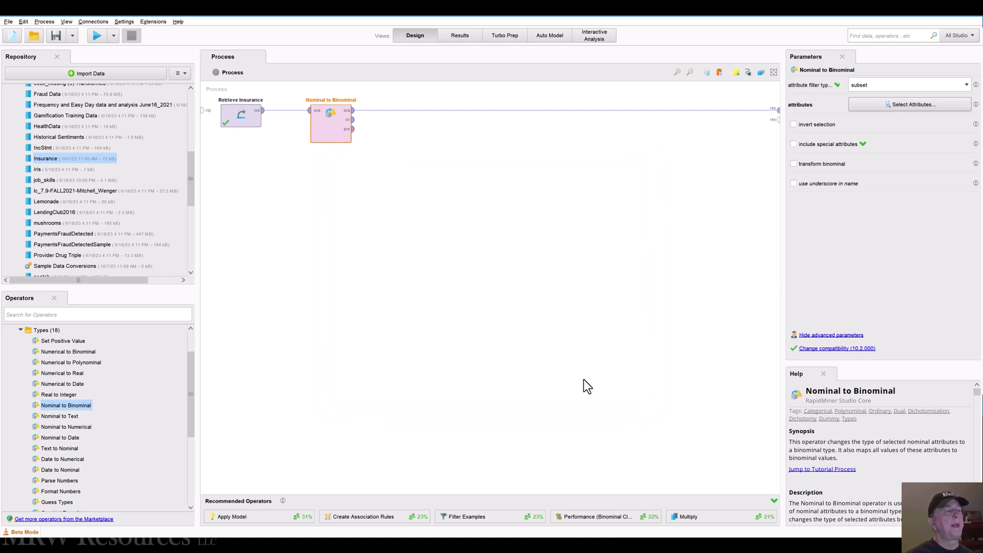
{"action": "left_click", "coordinate": [95, 38]}
Save the process, confirm sex and smoker are binominal in Statistics, then switch back to Word's Table 1.
{"action": "left_click", "coordinate": [551, 296]}
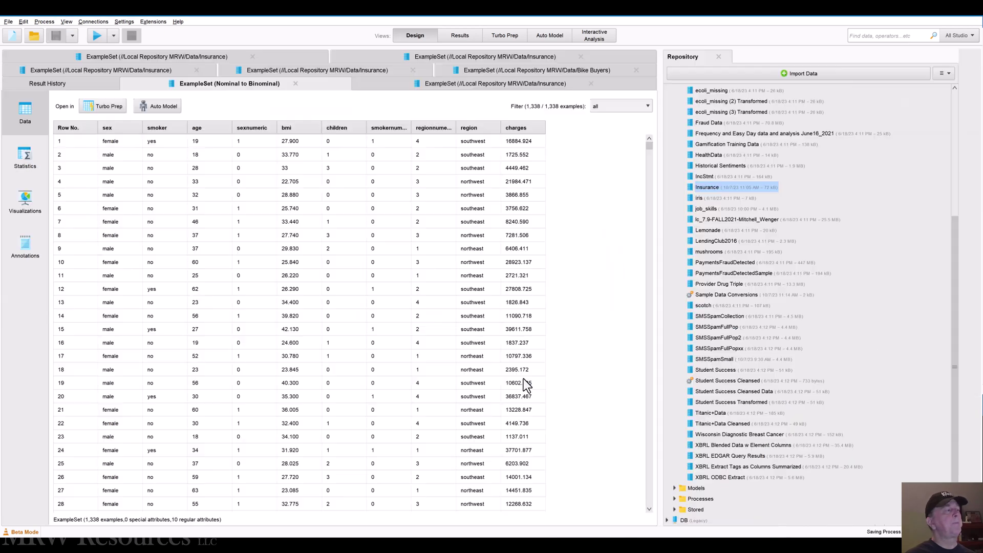
{"action": "left_click", "coordinate": [23, 159]}
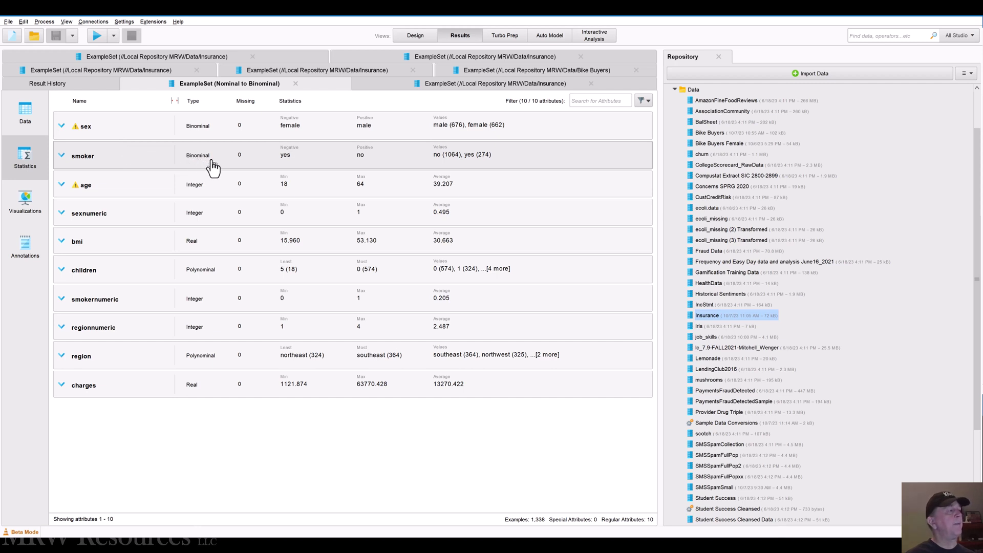
{"action": "left_click", "coordinate": [414, 35]}
{"action": "left_click", "coordinate": [492, 259]}
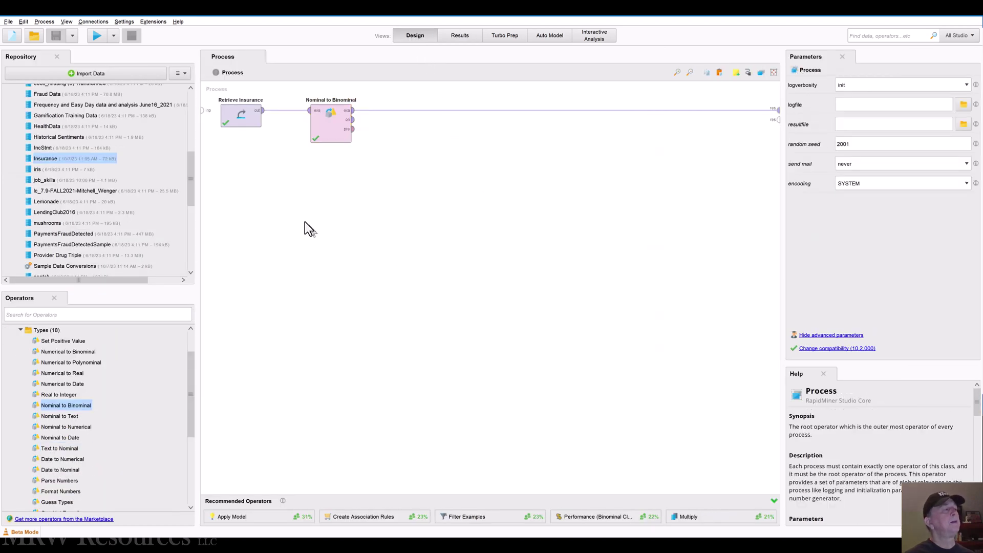
{"action": "key", "text": "alt+Tab"}
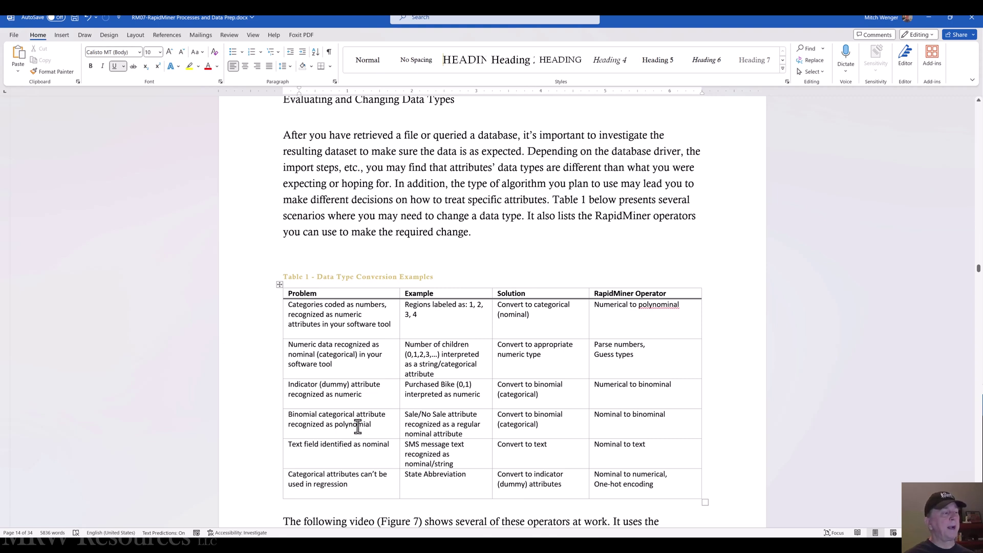
Leave the Word notes and go back to the Insurance process in RapidMiner Studio.
{"action": "left_click", "coordinate": [369, 450]}
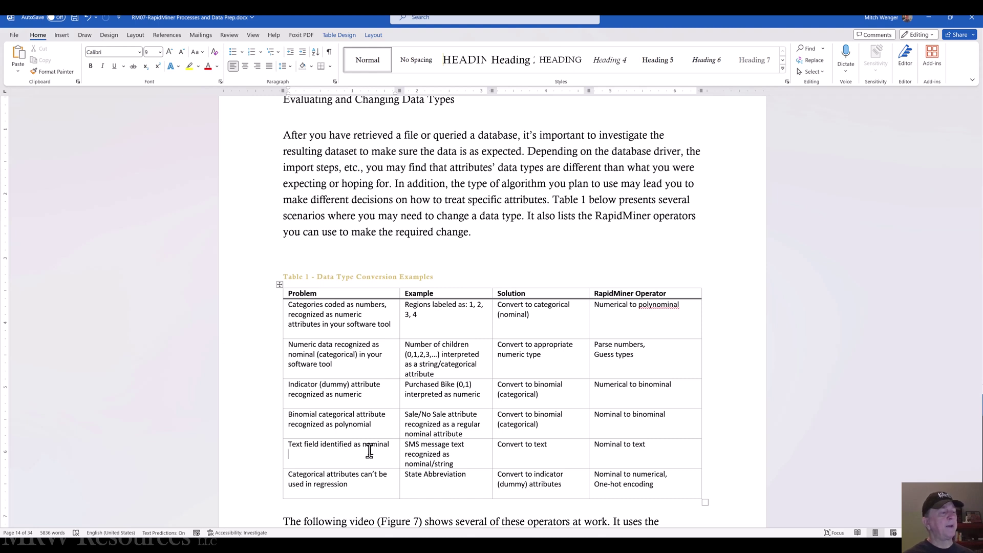
{"action": "key", "text": "alt+Tab"}
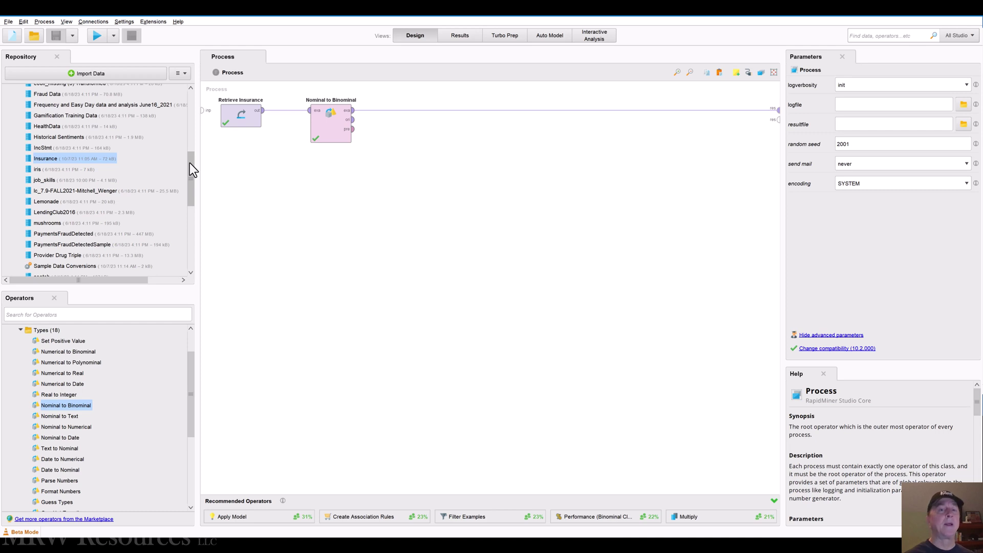
Import SMSSpam.csv from the last-used folder as SMSSpam, keeping the default column types.
{"action": "scroll", "coordinate": [189, 161], "scroll_direction": "up", "scroll_amount": 2}
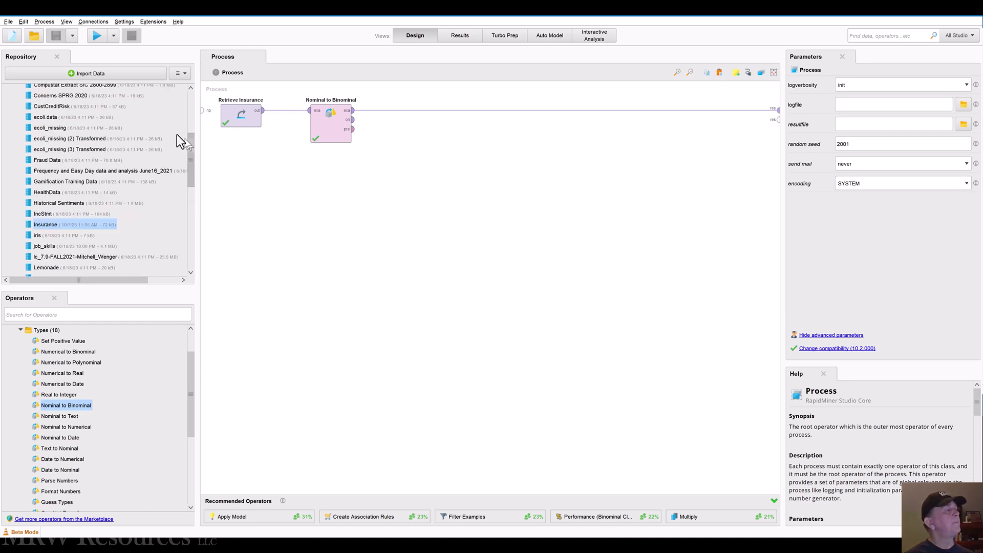
{"action": "left_click", "coordinate": [108, 73]}
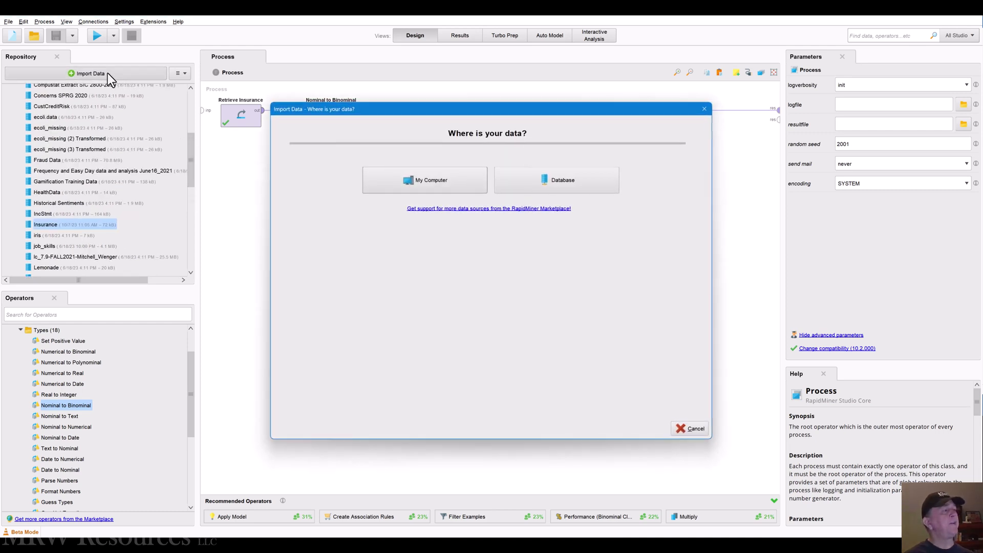
{"action": "left_click", "coordinate": [429, 187]}
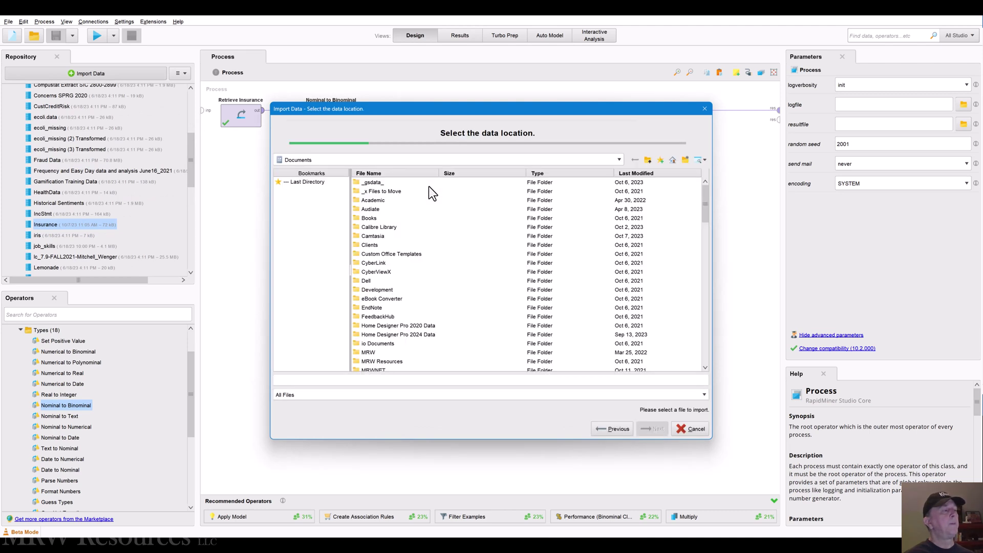
{"action": "left_click", "coordinate": [308, 182]}
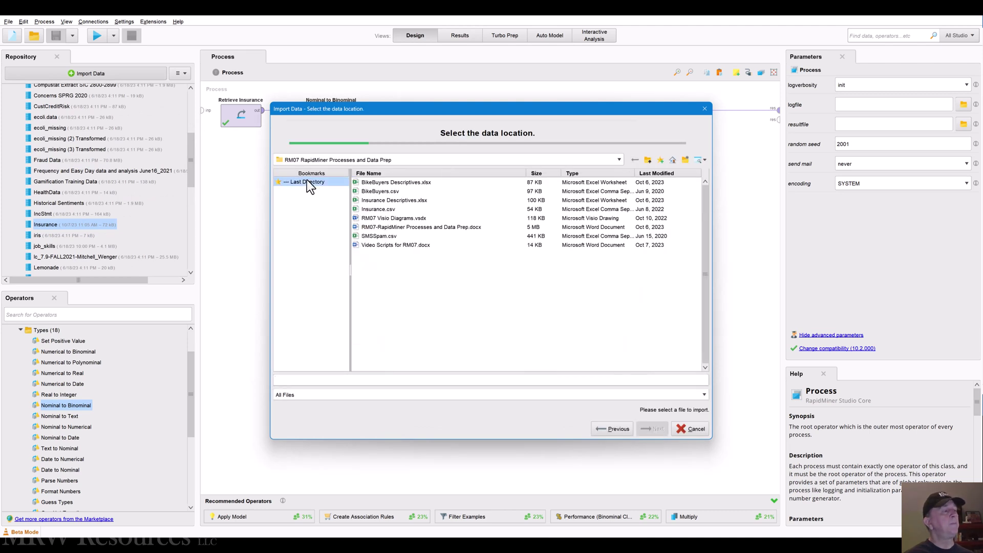
{"action": "left_click", "coordinate": [377, 236]}
{"action": "left_click", "coordinate": [655, 432]}
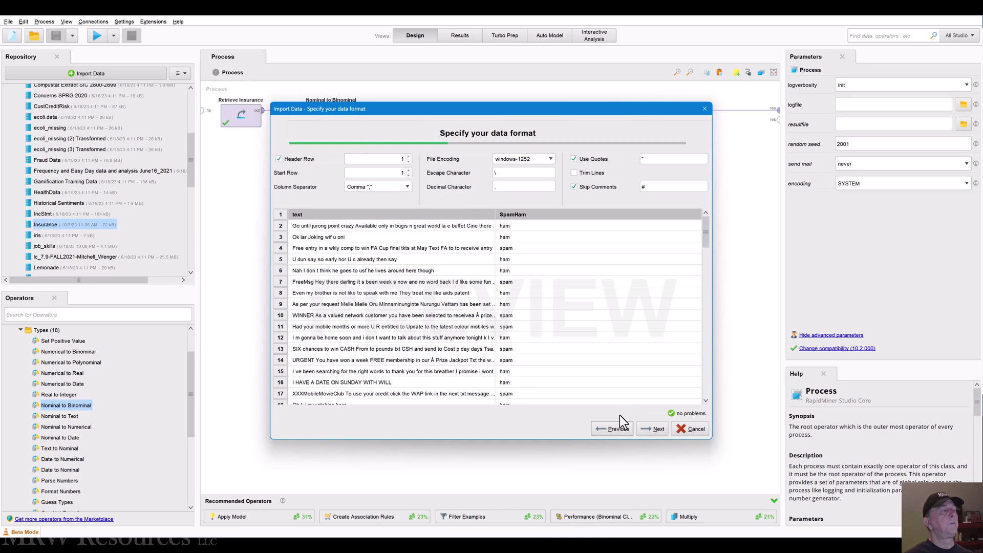
{"action": "left_click", "coordinate": [648, 429]}
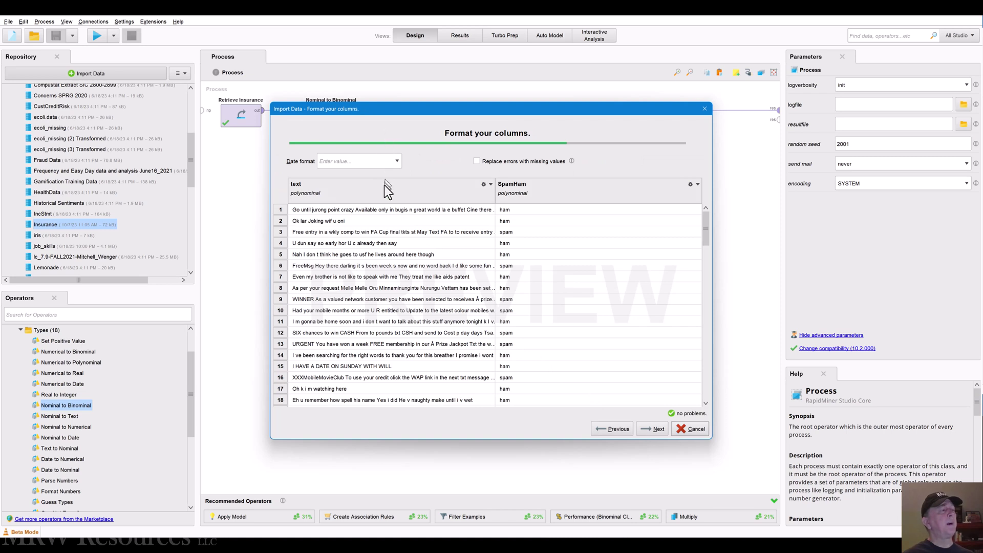
{"action": "left_click", "coordinate": [491, 183]}
{"action": "mouse_move", "coordinate": [494, 194]}
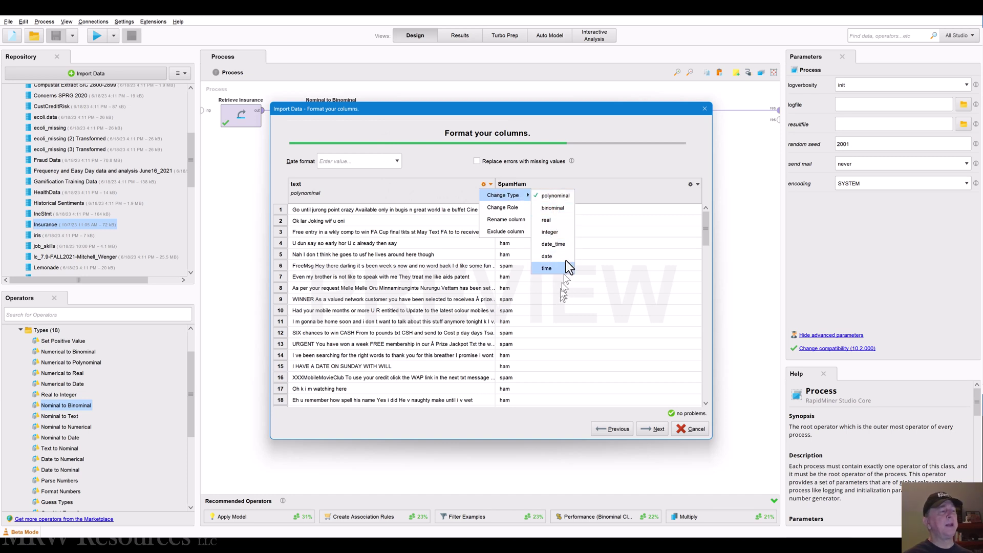
{"action": "left_click", "coordinate": [607, 164]}
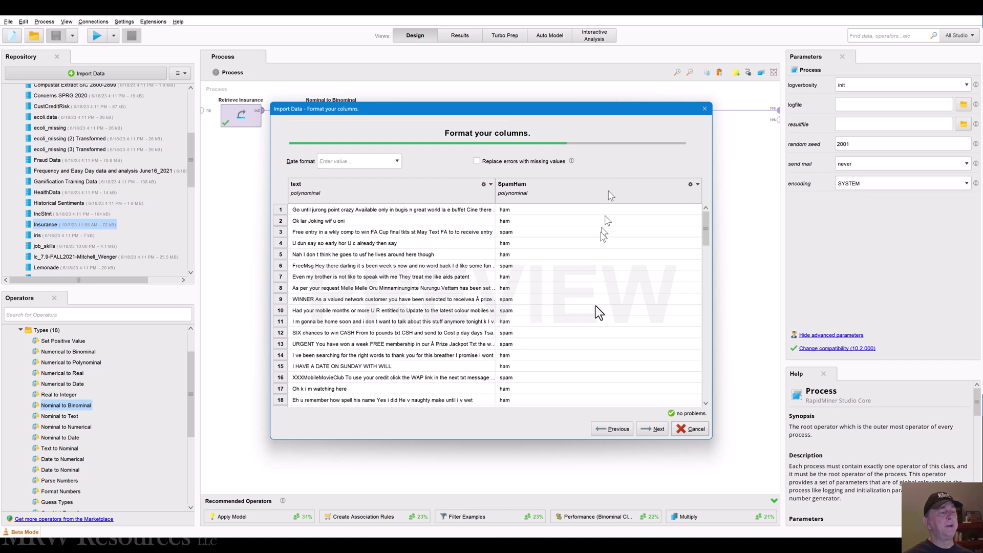
{"action": "left_click", "coordinate": [659, 429]}
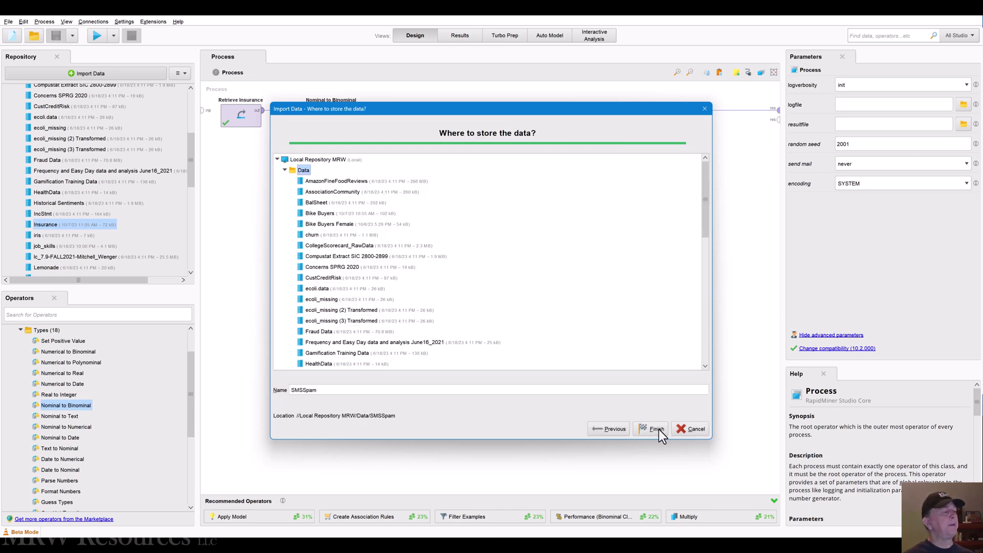
{"action": "left_click", "coordinate": [659, 429]}
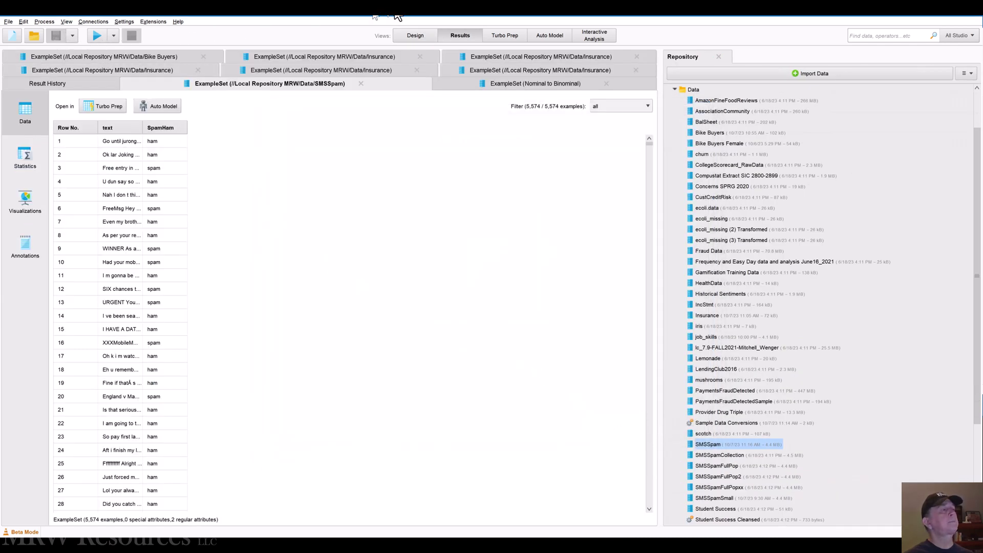
Open the SMSSpam statistics and inspect the text attribute, which has 3 missing values.
{"action": "left_click", "coordinate": [415, 35]}
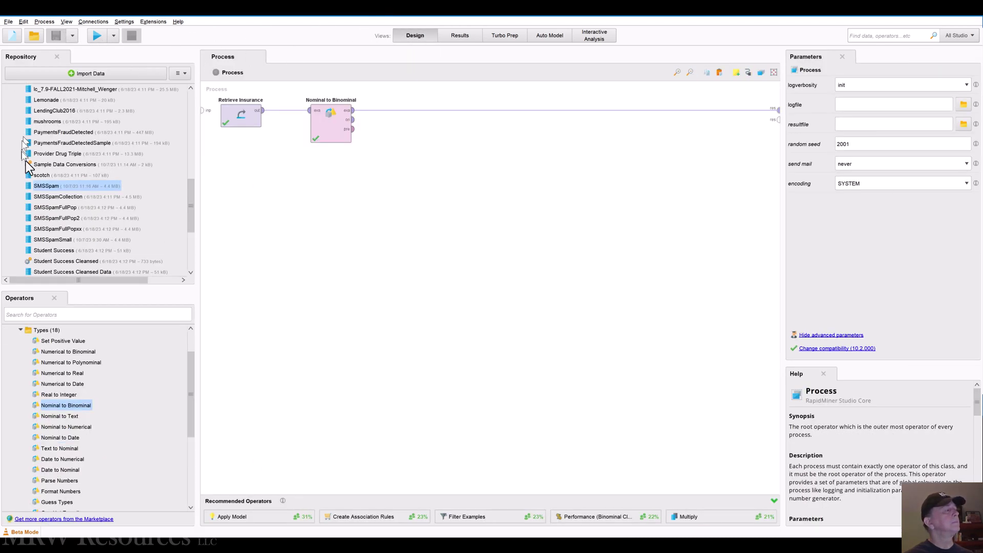
{"action": "double_click", "coordinate": [48, 186]}
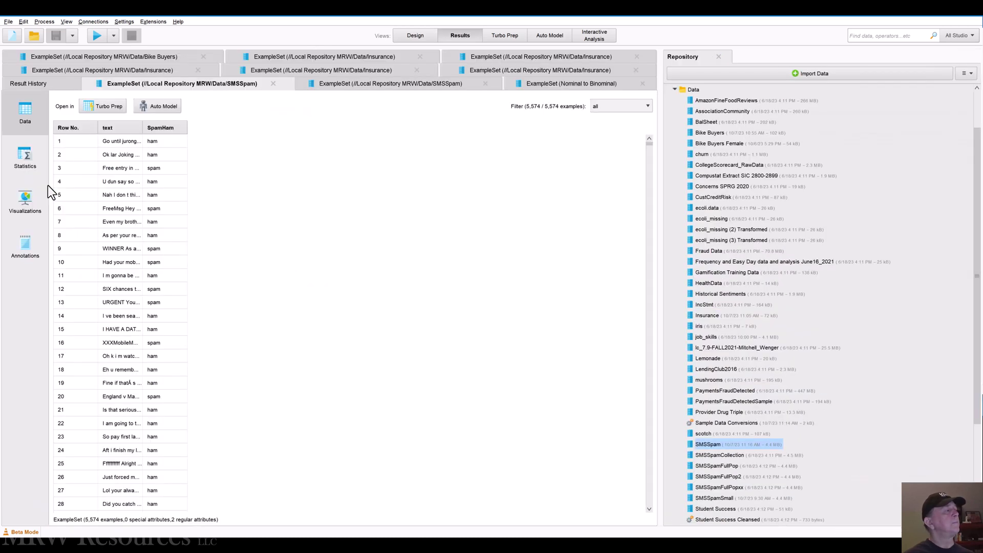
{"action": "left_click", "coordinate": [24, 156]}
{"action": "left_click", "coordinate": [93, 136]}
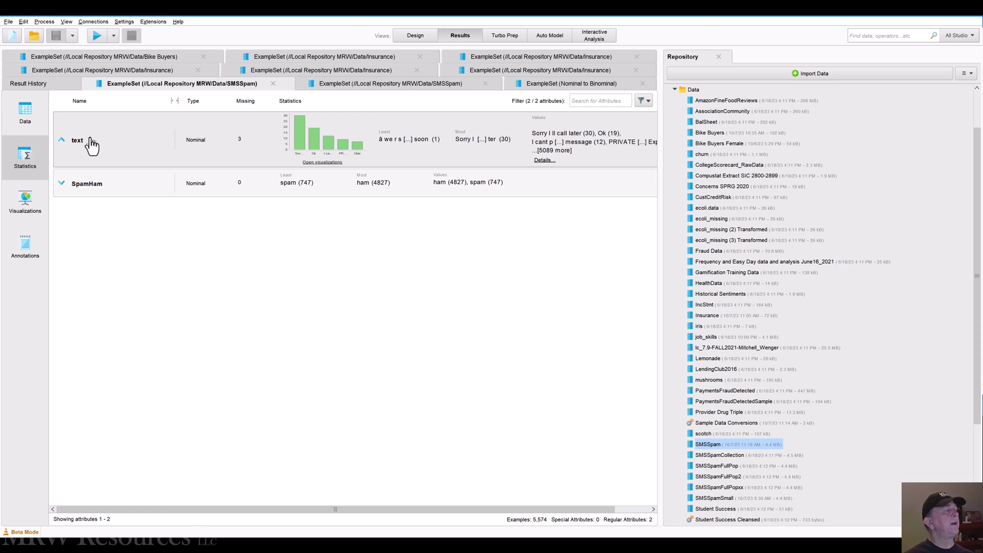
{"action": "left_click", "coordinate": [91, 141]}
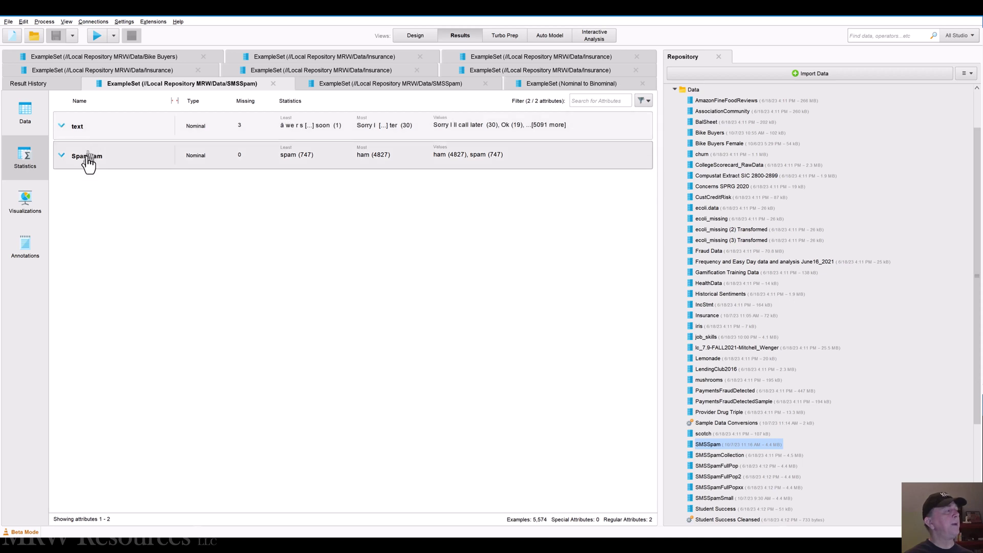
Delete the Nominal to Binominal and Retrieve Insurance operators from the process.
{"action": "left_click", "coordinate": [423, 31]}
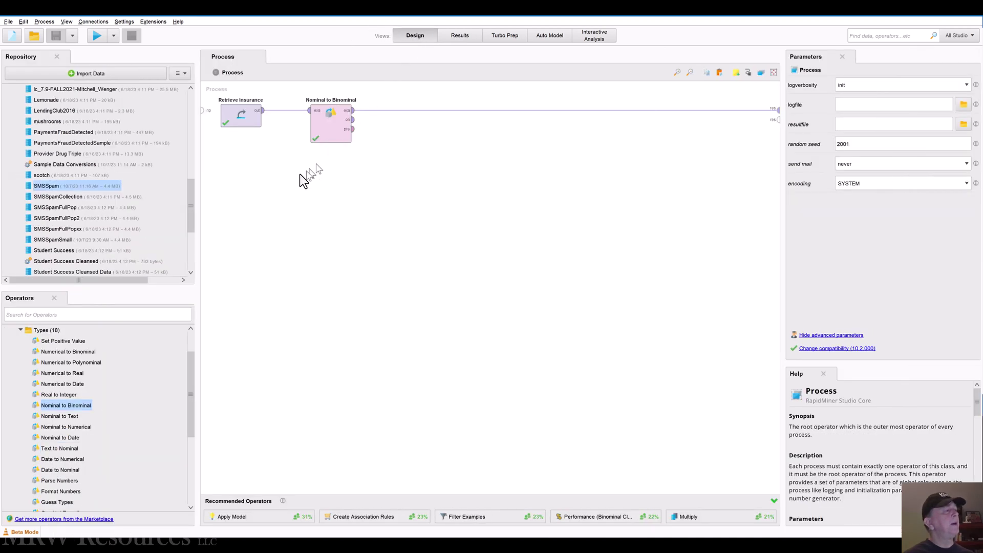
{"action": "left_click", "coordinate": [330, 136]}
{"action": "key", "text": "Delete"}
{"action": "left_click", "coordinate": [246, 123]}
{"action": "key", "text": "Delete"}
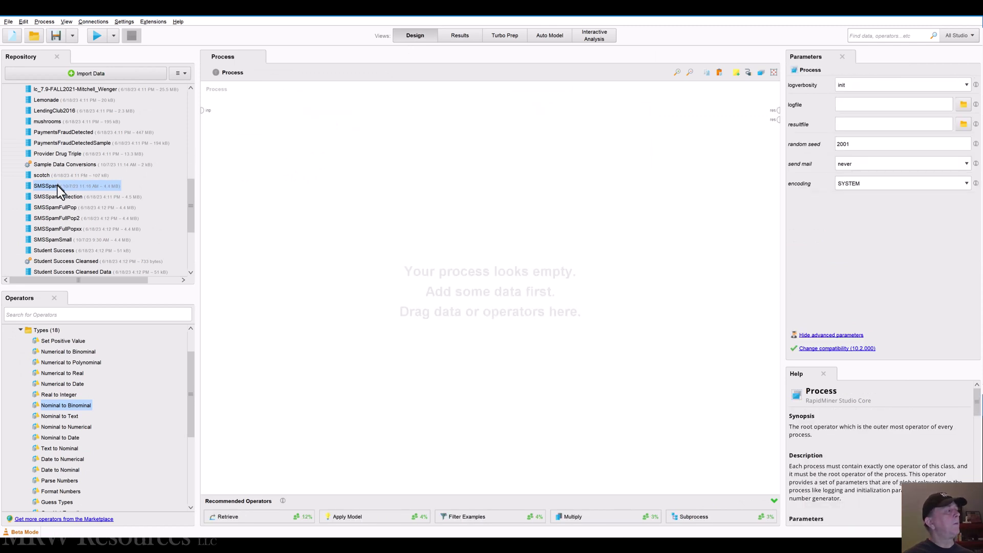
Edit SMSSpam sorted by text, and check the text attribute stays polynominal without changes.
{"action": "right_click", "coordinate": [57, 186]}
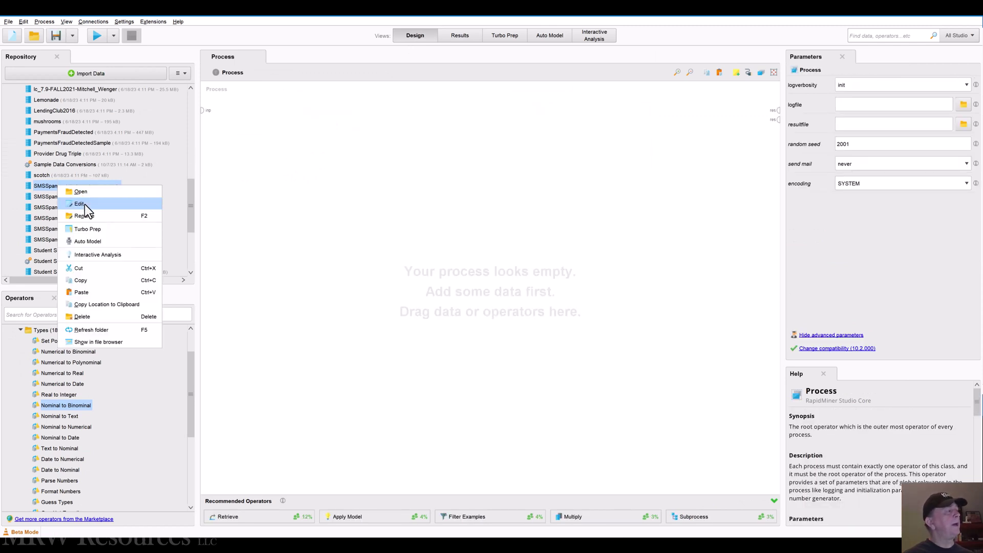
{"action": "left_click", "coordinate": [79, 204]}
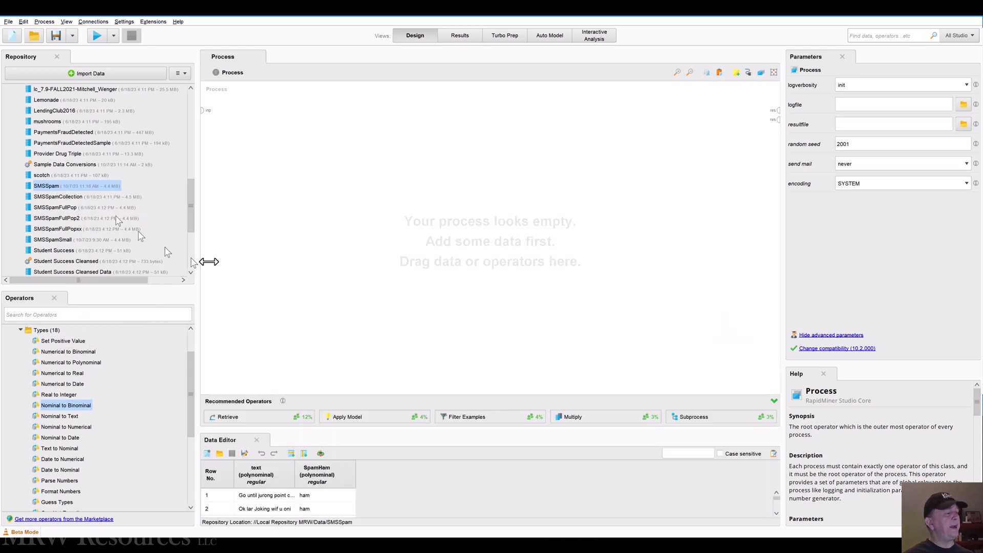
{"action": "left_click", "coordinate": [270, 480]}
{"action": "right_click", "coordinate": [270, 481]}
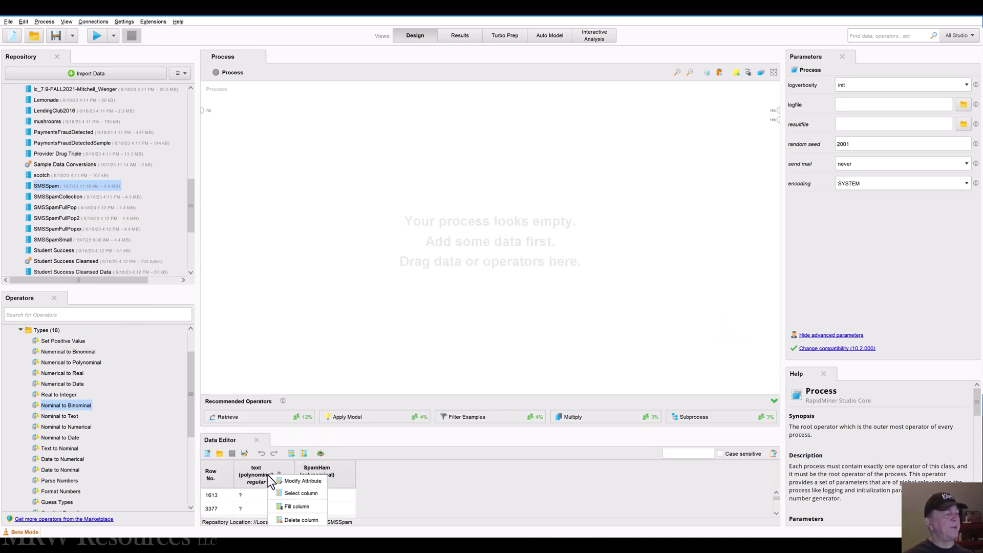
{"action": "left_click", "coordinate": [293, 480]}
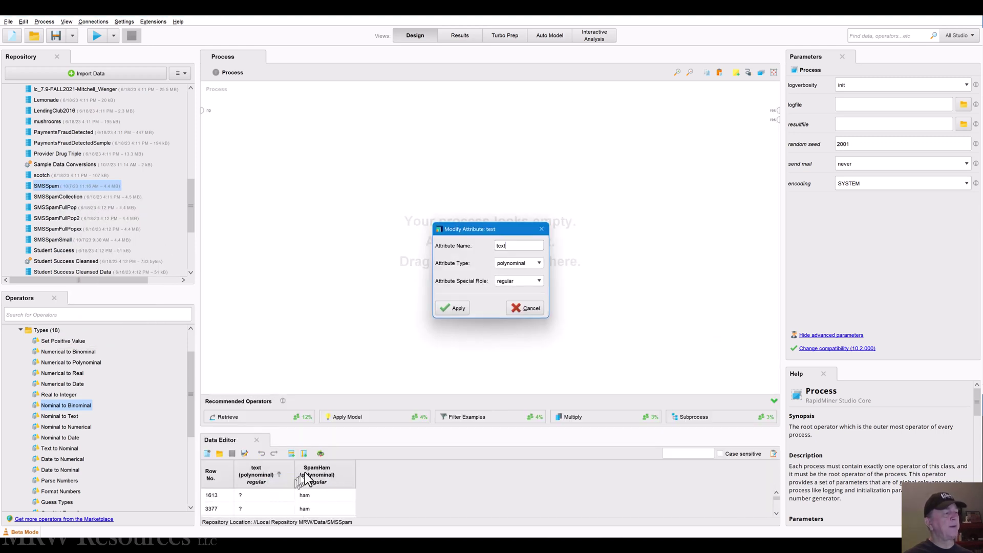
{"action": "left_click", "coordinate": [538, 263]}
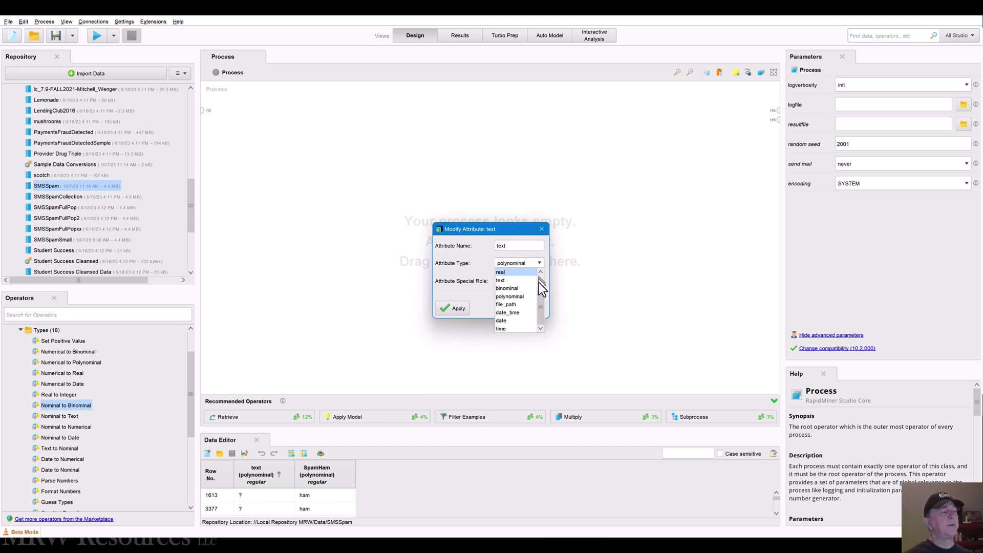
{"action": "left_click", "coordinate": [465, 230]}
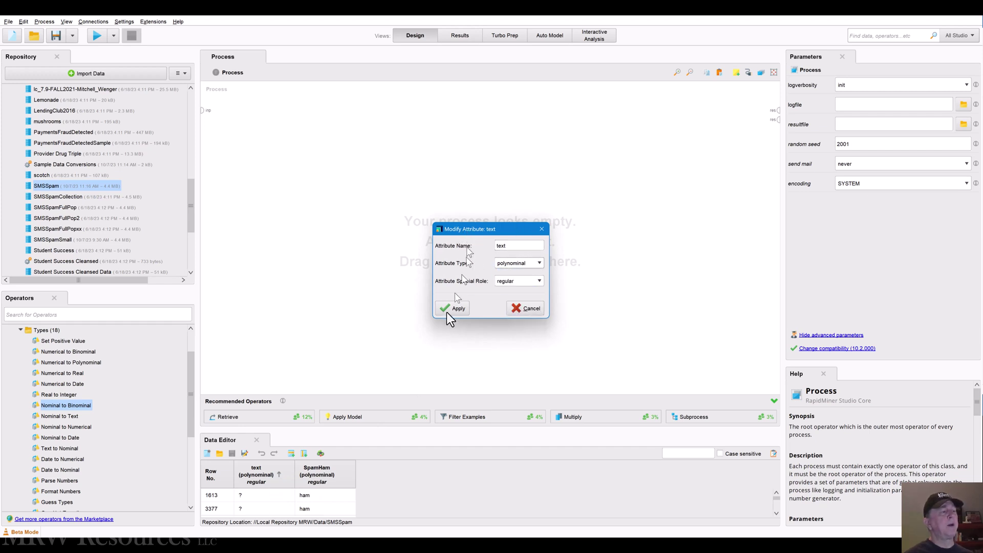
{"action": "left_click", "coordinate": [518, 312]}
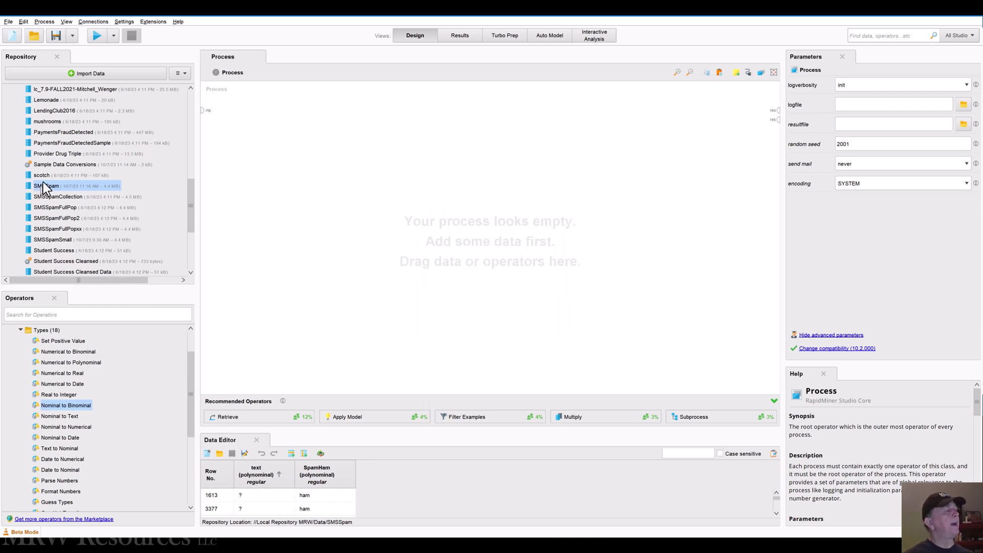
Add Retrieve SMSSpam feeding a Nominal to Text operator whose output goes to the result port.
{"action": "left_click_drag", "start_coordinate": [45, 187], "coordinate": [254, 122]}
{"action": "left_click", "coordinate": [53, 416]}
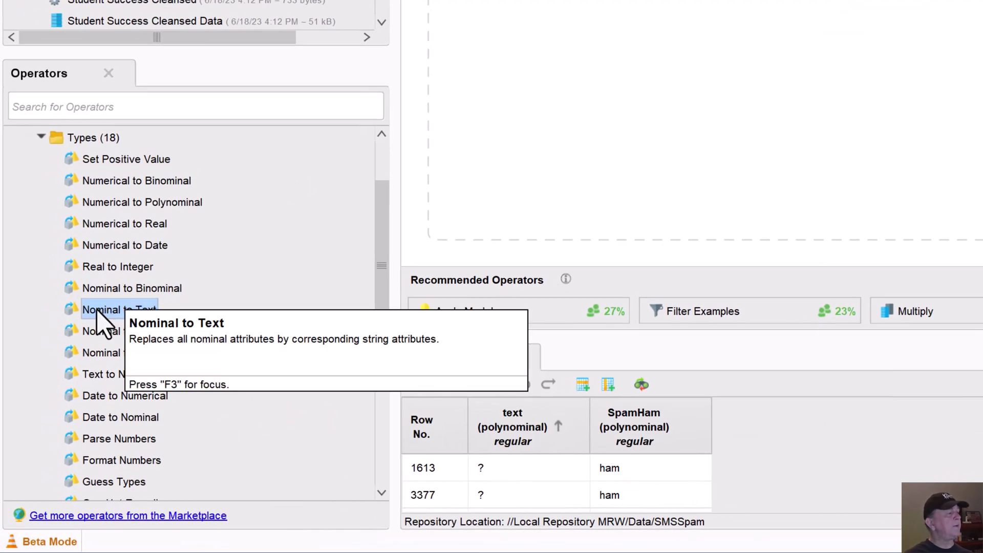
{"action": "left_click_drag", "start_coordinate": [100, 315], "coordinate": [549, 0]}
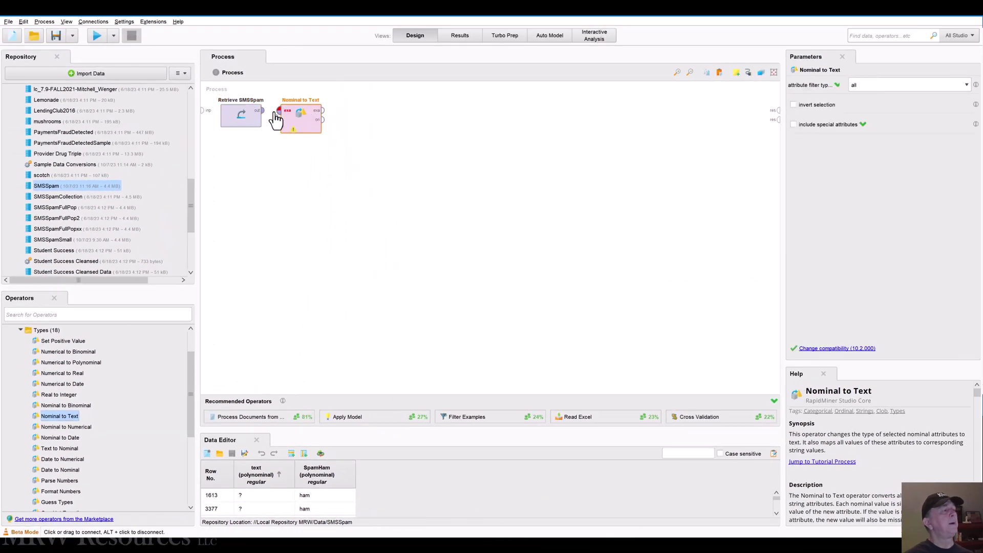
{"action": "left_click_drag", "start_coordinate": [262, 111], "coordinate": [279, 110]}
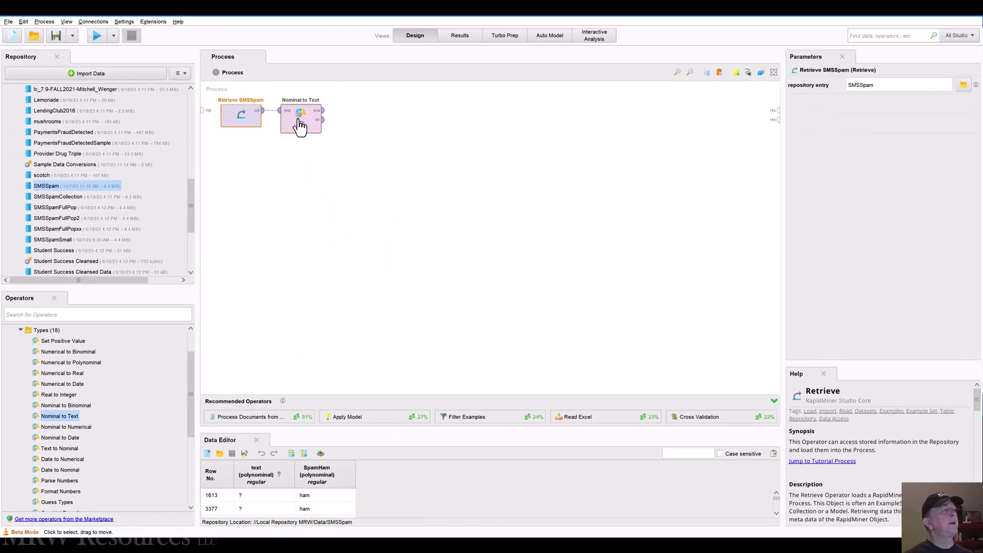
{"action": "left_click", "coordinate": [300, 126]}
{"action": "left_click", "coordinate": [322, 111]}
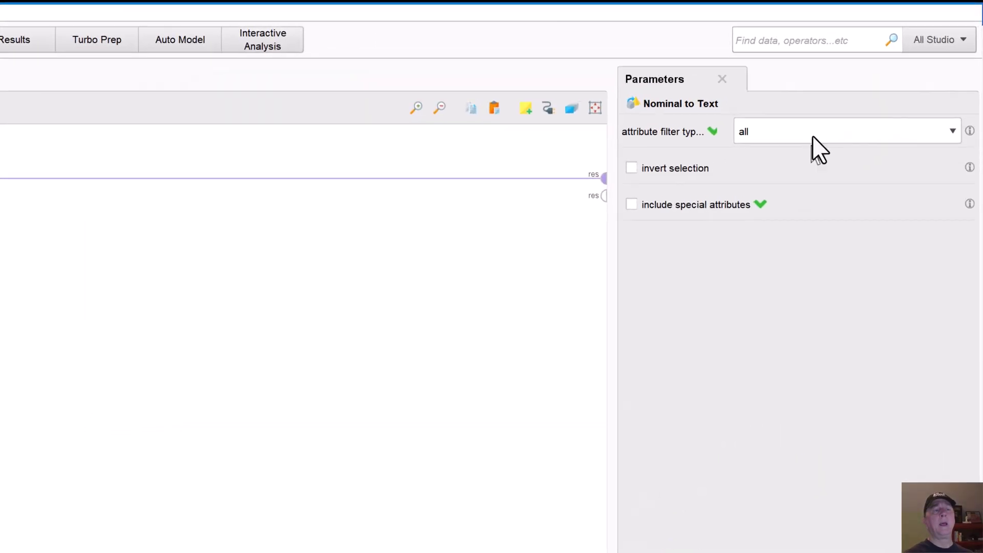
Set Nominal to Text's attribute filter to a single attribute, text.
{"action": "left_click", "coordinate": [894, 87]}
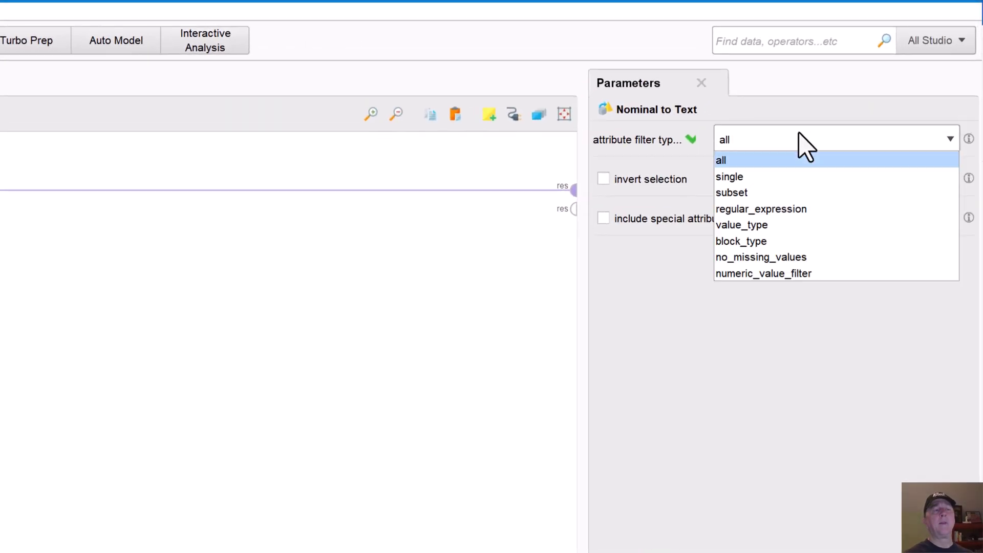
{"action": "left_click", "coordinate": [771, 177]}
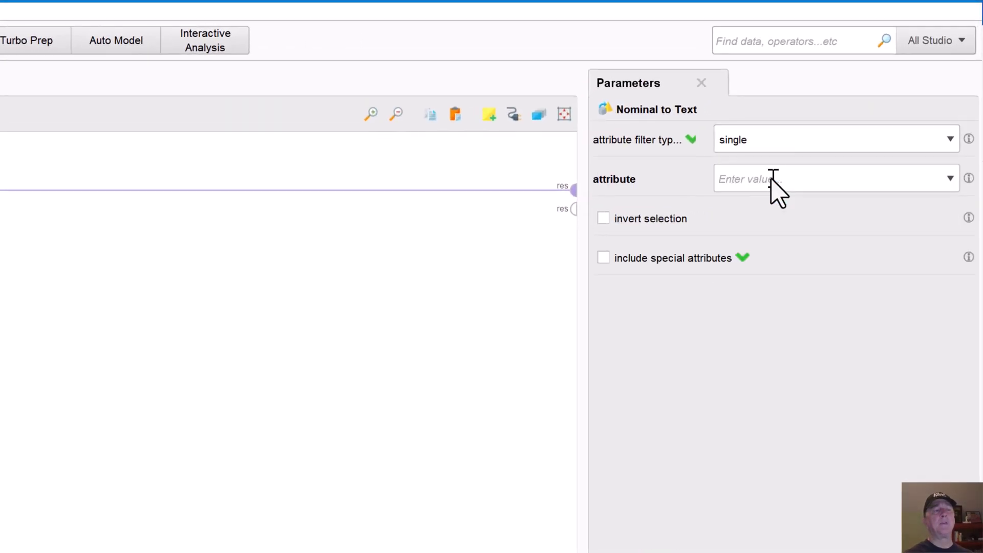
{"action": "left_click", "coordinate": [950, 178]}
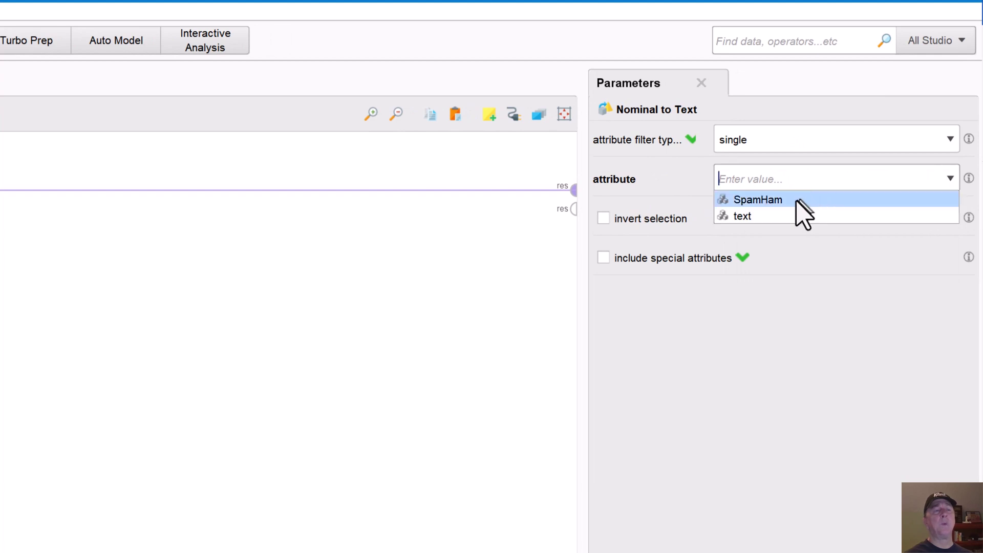
{"action": "left_click", "coordinate": [774, 217]}
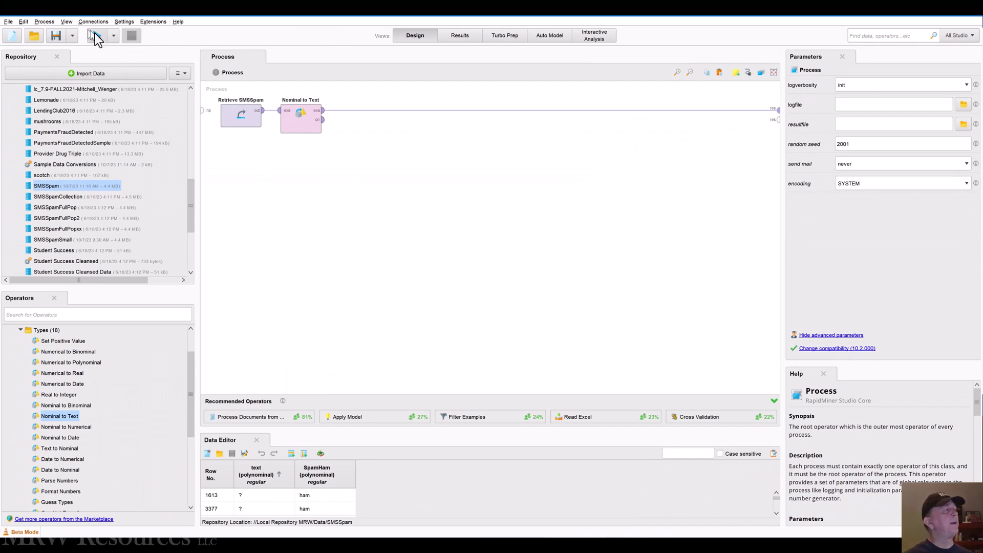
Save and run the SMSSpam process, then inspect the text and SpamHam statistics.
{"action": "left_click", "coordinate": [97, 37]}
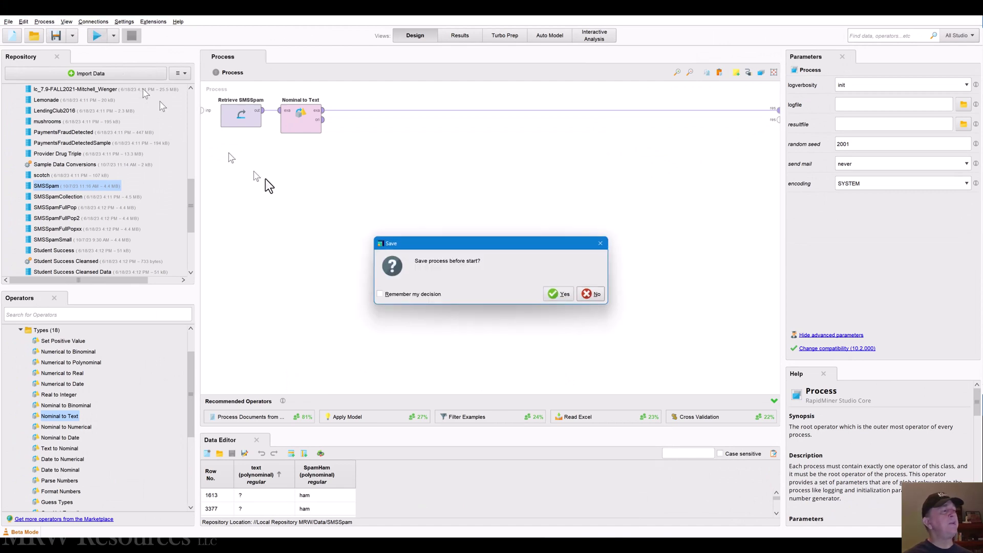
{"action": "left_click", "coordinate": [554, 290]}
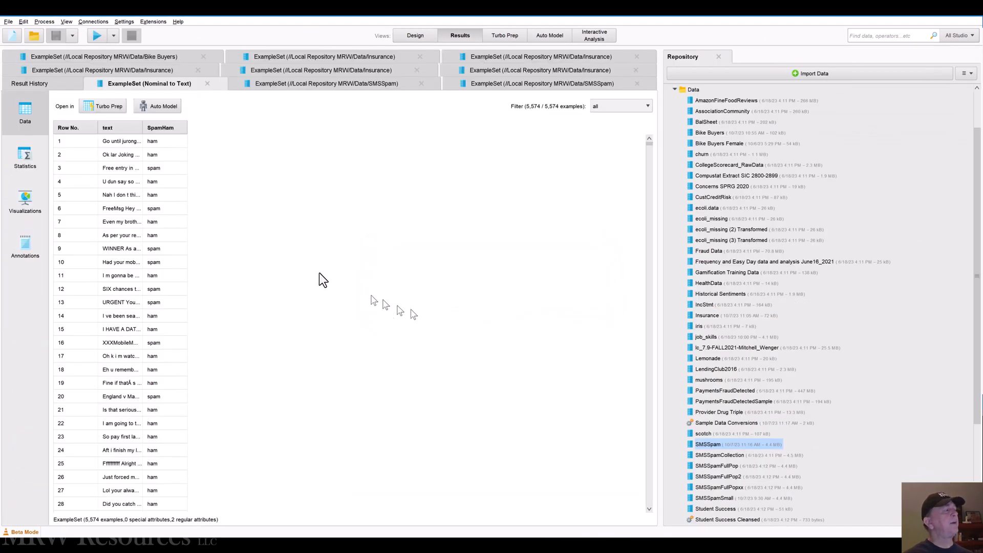
{"action": "left_click", "coordinate": [22, 156]}
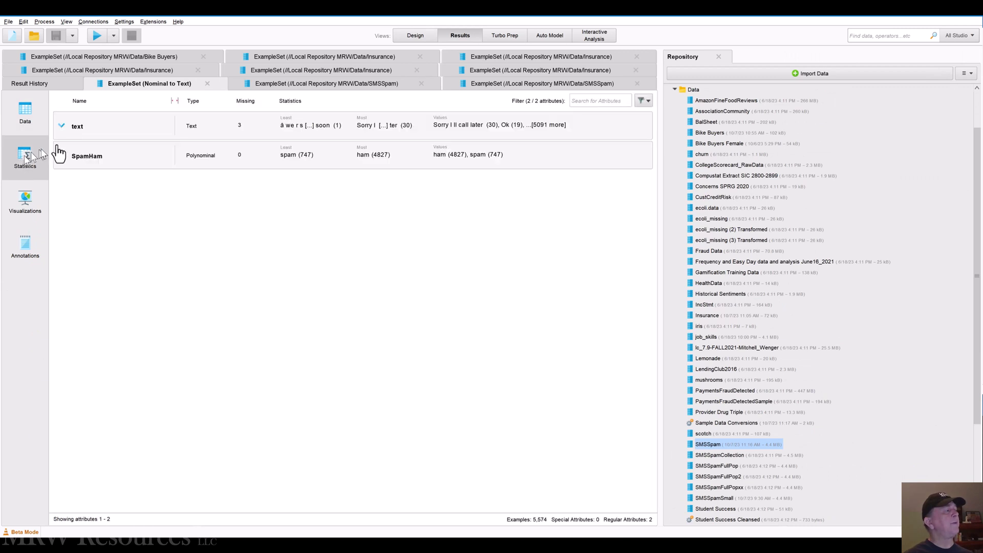
{"action": "left_click", "coordinate": [79, 135]}
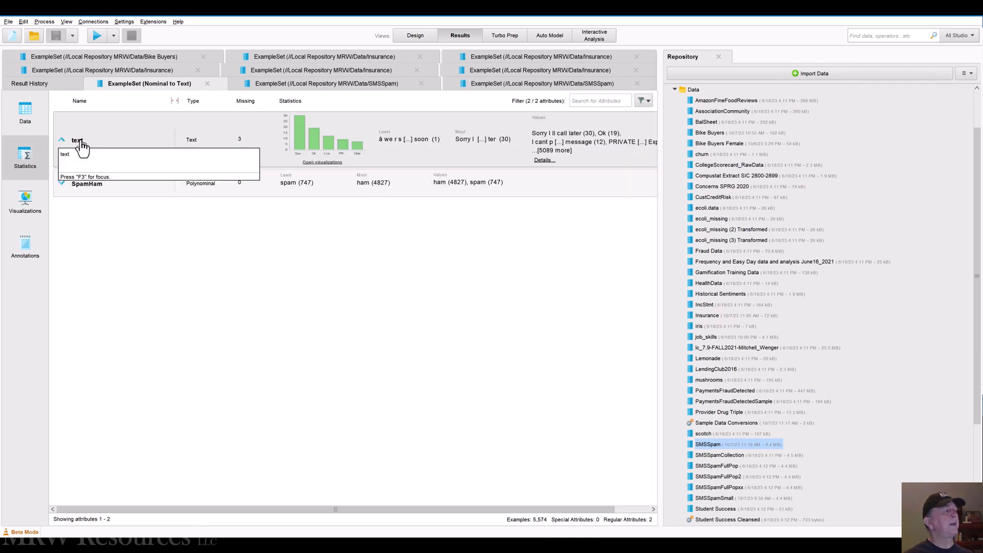
{"action": "left_click", "coordinate": [79, 140]}
{"action": "left_click", "coordinate": [85, 156]}
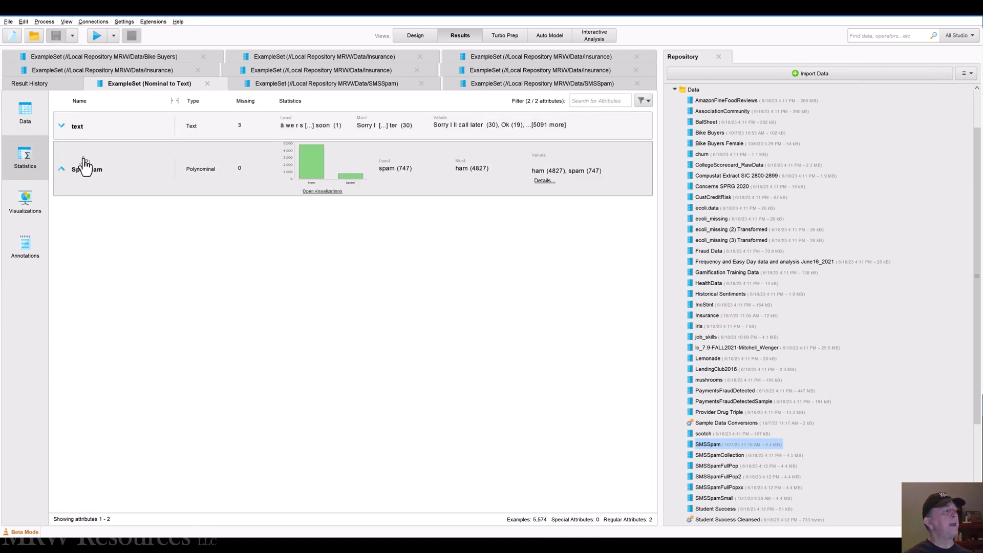
{"action": "left_click", "coordinate": [87, 172]}
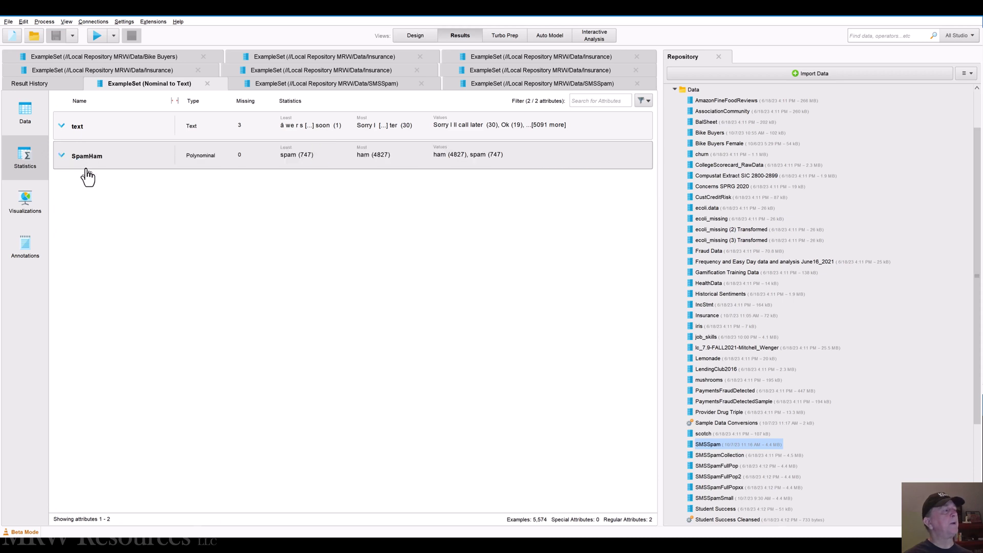
{"action": "left_click", "coordinate": [407, 34]}
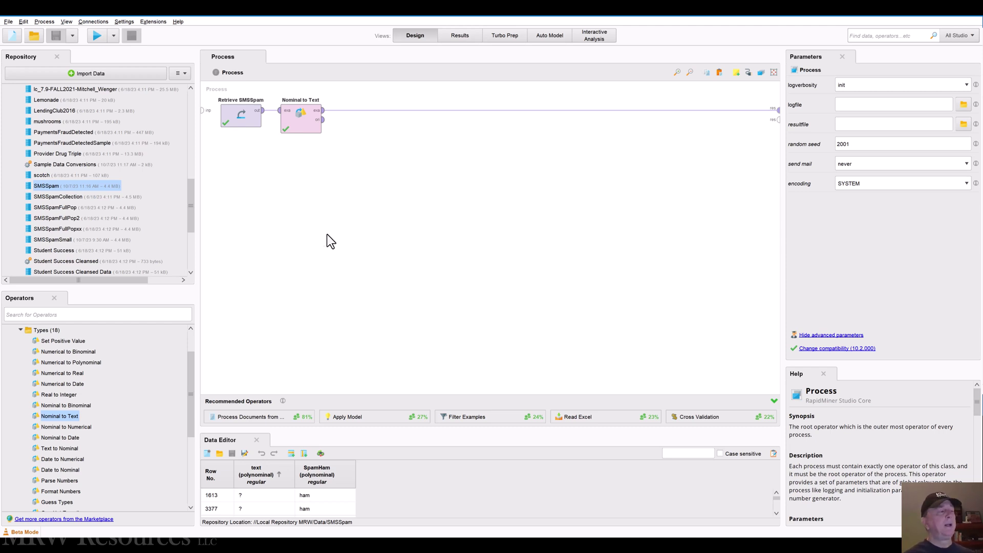
{"action": "key", "text": "alt+Tab"}
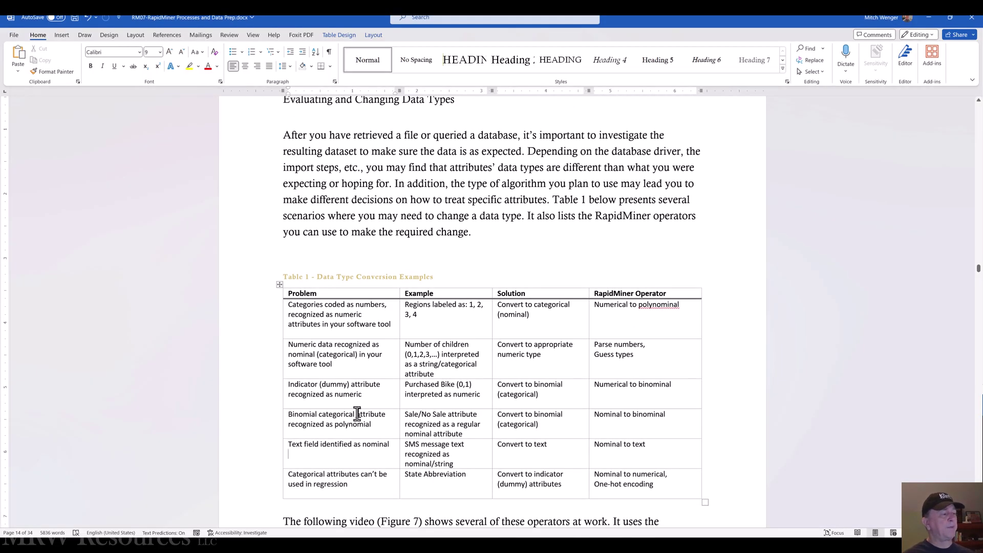
{"action": "scroll", "coordinate": [363, 457], "scroll_direction": "down", "scroll_amount": 1}
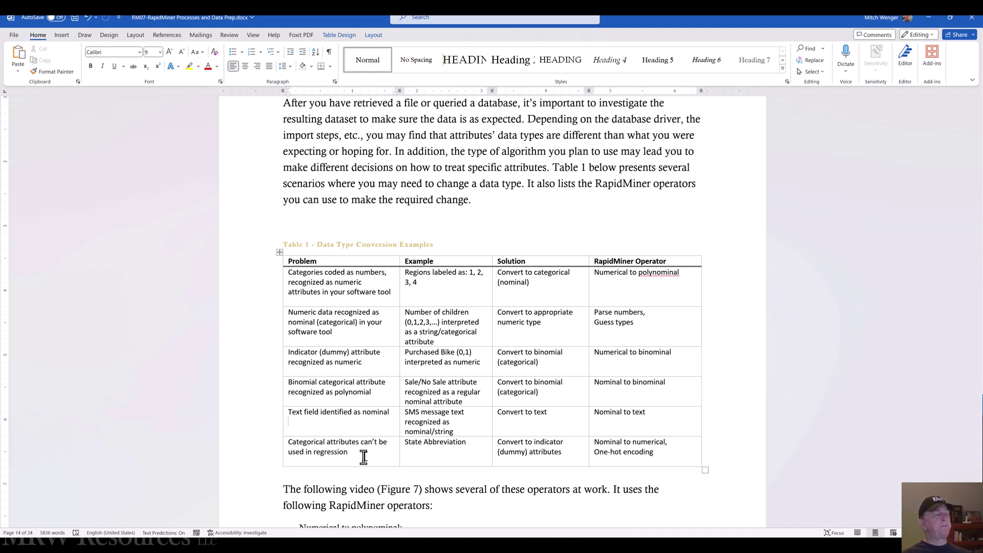
{"action": "key", "text": "alt+Tab"}
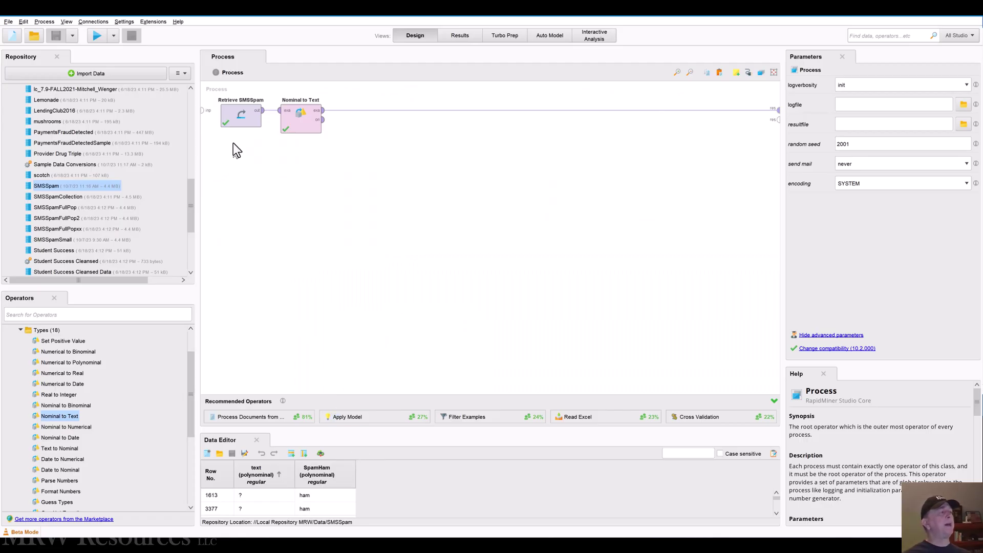
Delete Retrieve SMSSpam and Nominal to Text, and add a Retrieve Insurance operator instead.
{"action": "left_click", "coordinate": [236, 128]}
{"action": "key", "text": "Delete"}
{"action": "left_click", "coordinate": [289, 126]}
{"action": "key", "text": "Delete"}
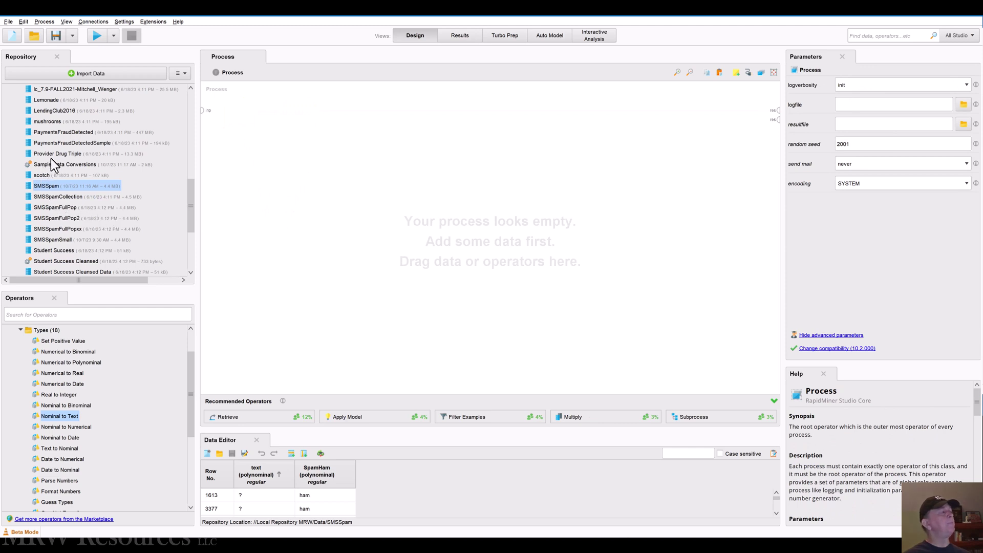
{"action": "scroll", "coordinate": [51, 158], "scroll_direction": "up", "scroll_amount": 2}
{"action": "left_click", "coordinate": [45, 125]}
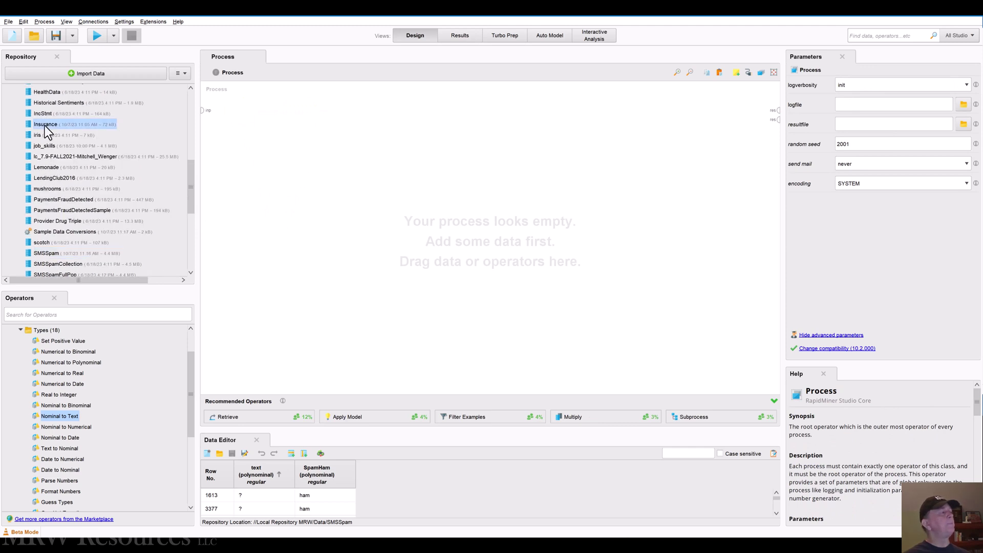
{"action": "left_click_drag", "start_coordinate": [45, 125], "coordinate": [244, 122]}
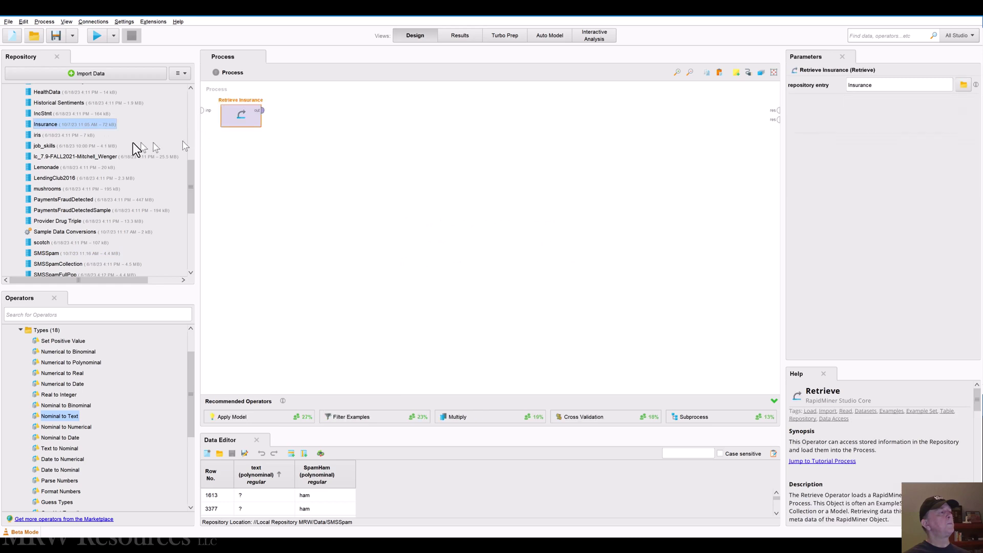
Review the Insurance statistics, including the region attribute's distribution.
{"action": "double_click", "coordinate": [66, 124]}
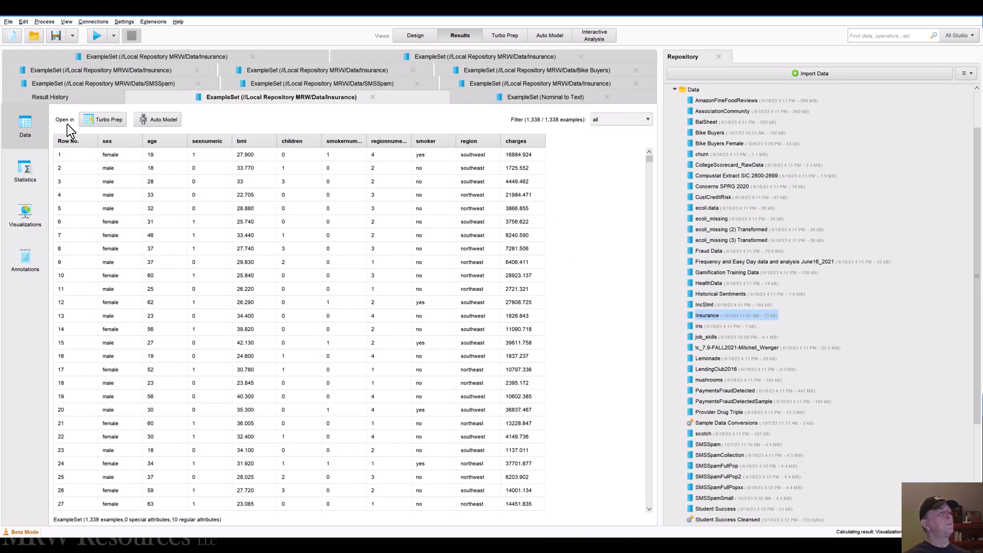
{"action": "left_click", "coordinate": [26, 159]}
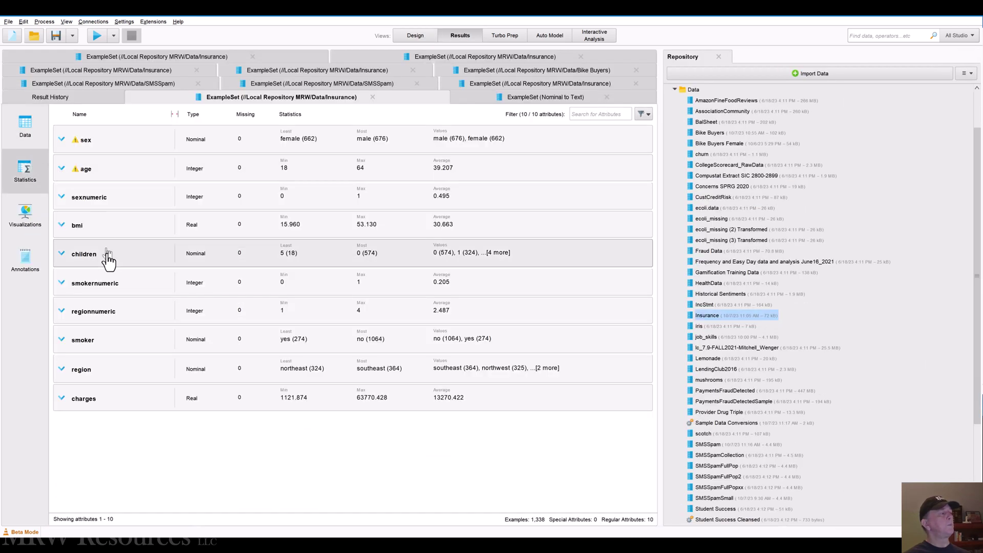
{"action": "left_click", "coordinate": [109, 379]}
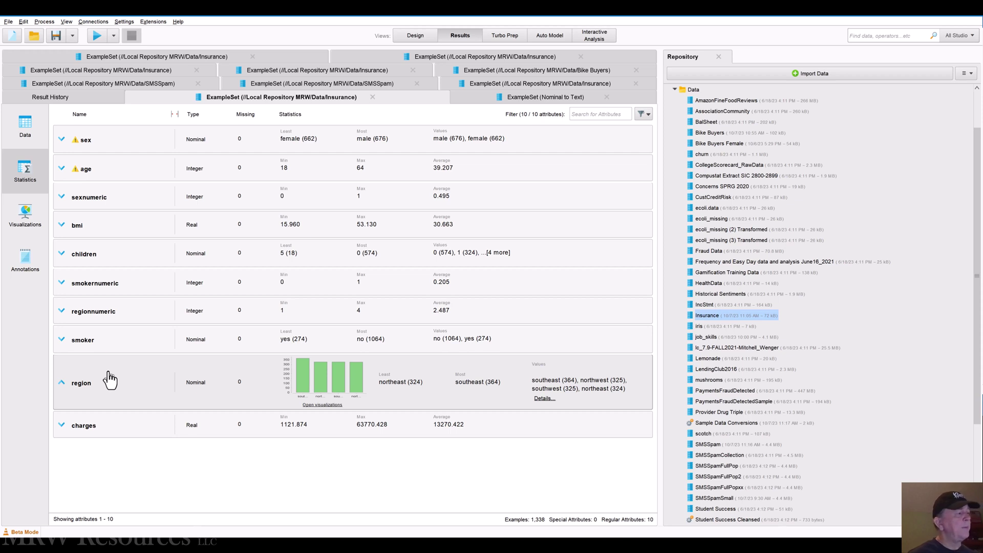
{"action": "left_click", "coordinate": [111, 380]}
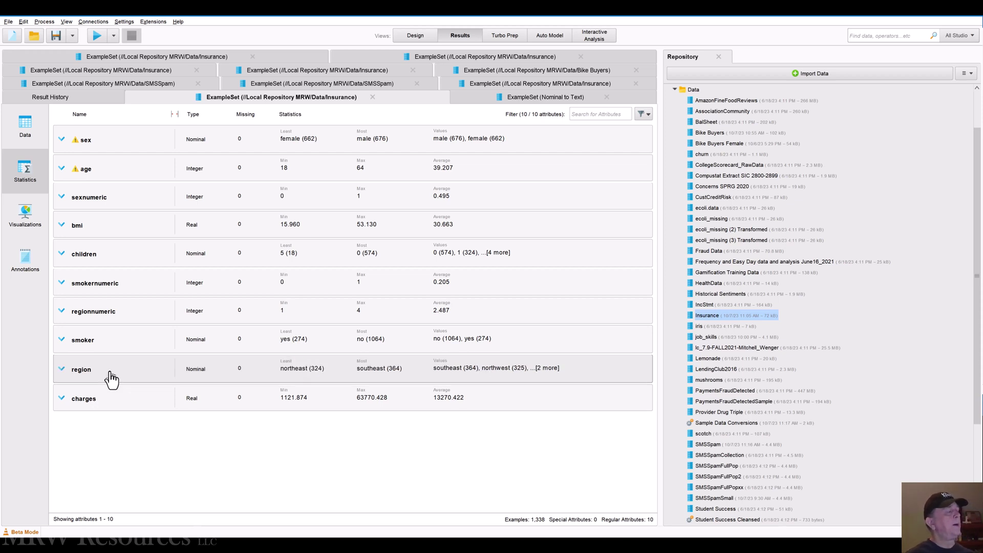
{"action": "left_click", "coordinate": [414, 36]}
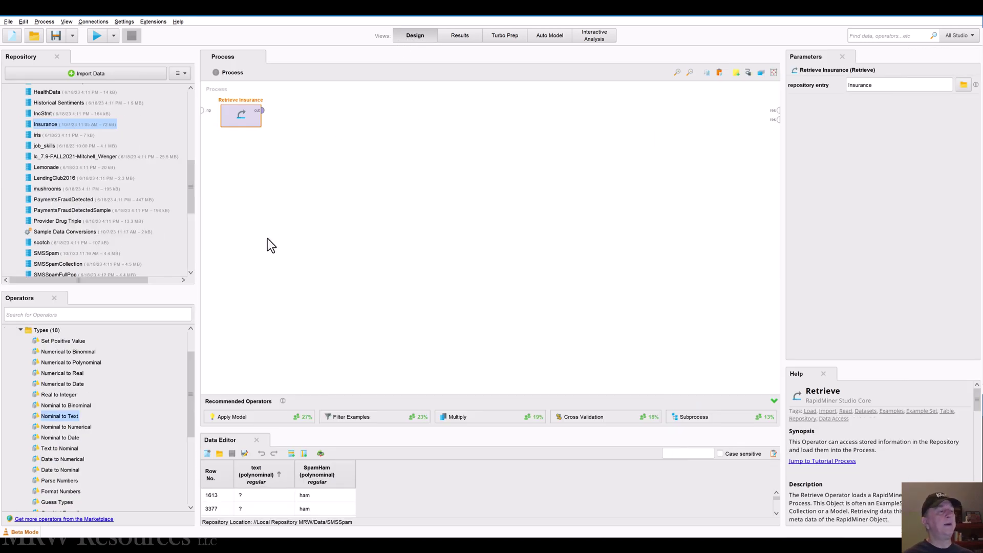
{"action": "key", "text": "alt+Tab"}
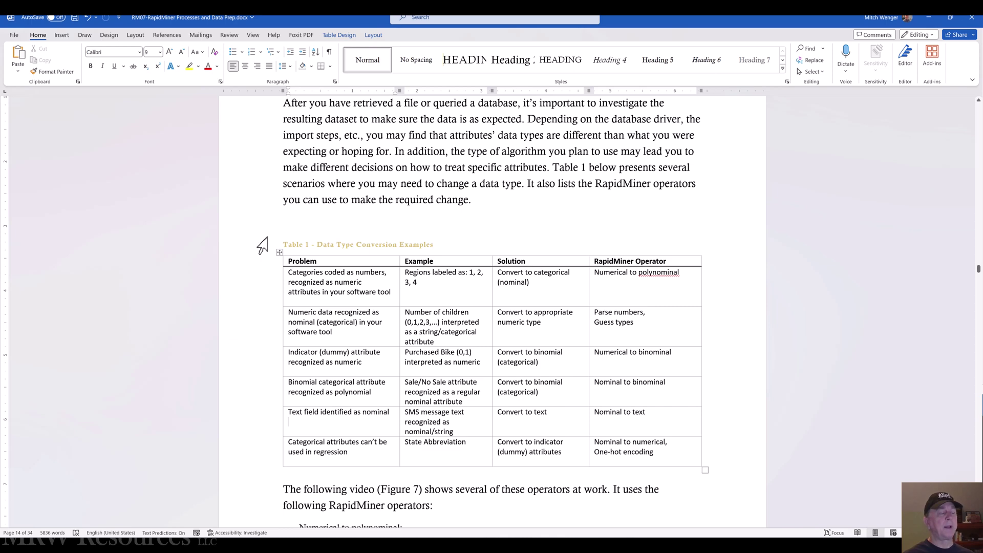
{"action": "key", "text": "alt+Tab"}
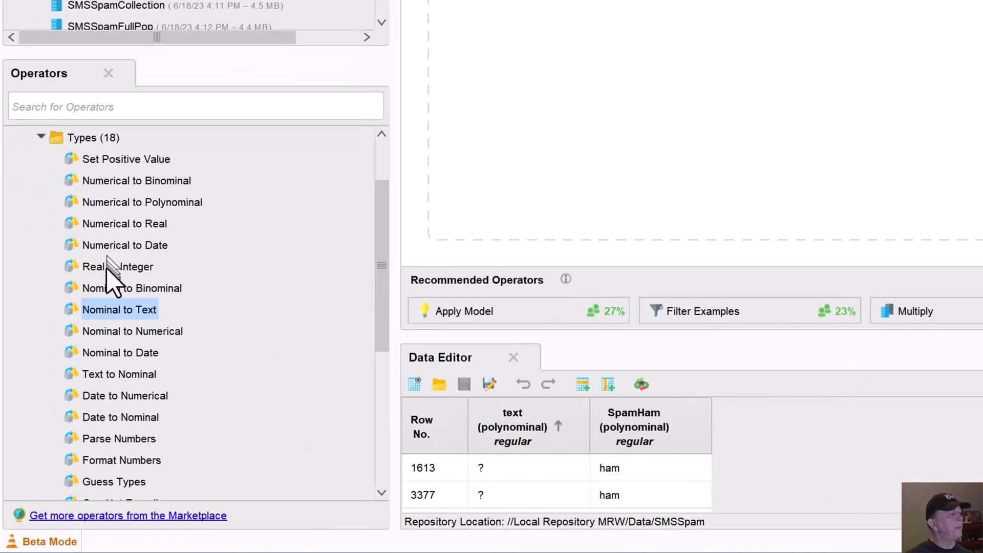
Add a Nominal to Numerical operator after Retrieve Insurance and connect it to the results.
{"action": "left_click_drag", "start_coordinate": [106, 332], "coordinate": [620, 0]}
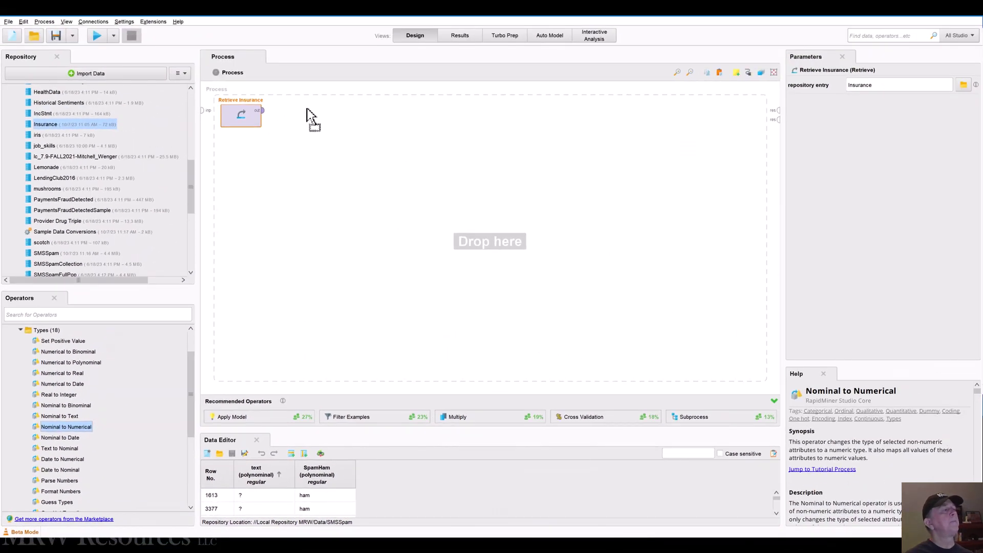
{"action": "left_click_drag", "start_coordinate": [310, 116], "coordinate": [303, 123]}
{"action": "left_click", "coordinate": [259, 120]}
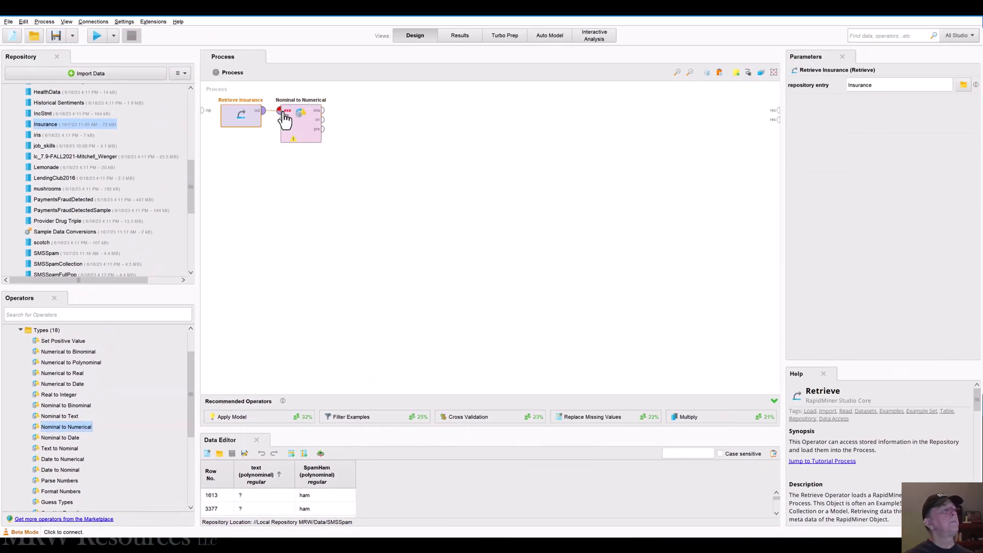
{"action": "left_click", "coordinate": [316, 126]}
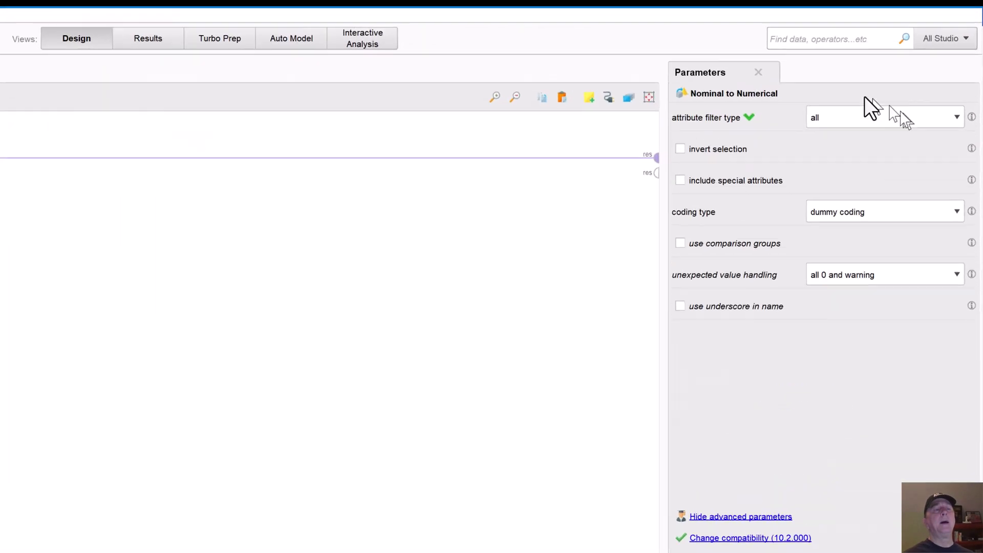
Set the attribute filter type to single and choose the region attribute.
{"action": "left_click", "coordinate": [860, 118]}
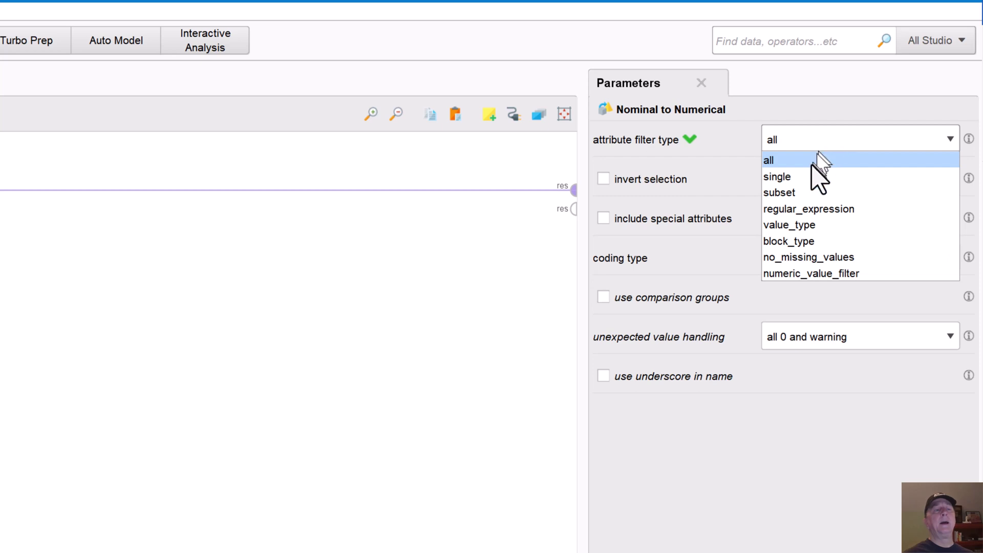
{"action": "left_click", "coordinate": [804, 176]}
{"action": "left_click", "coordinate": [873, 184]}
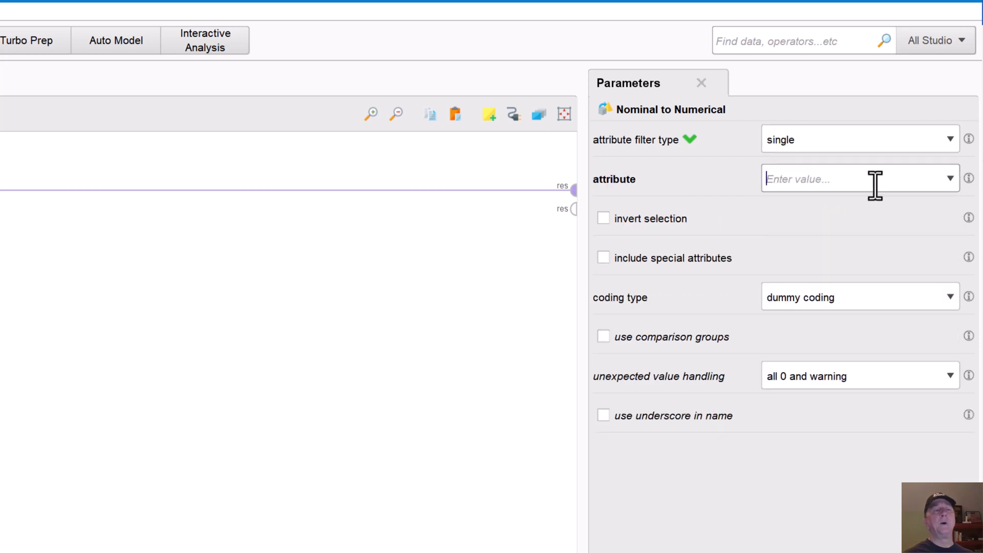
{"action": "left_click", "coordinate": [951, 180]}
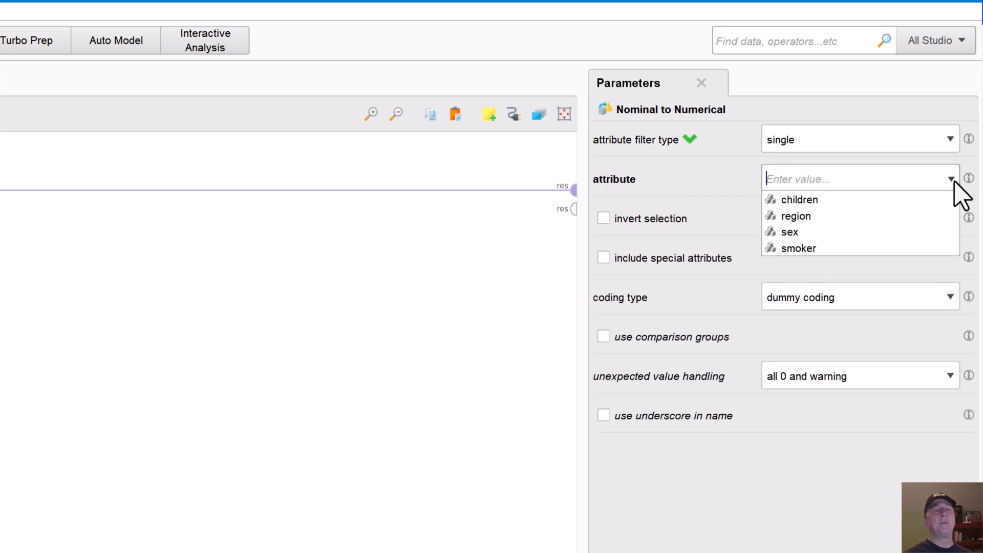
{"action": "left_click", "coordinate": [817, 217]}
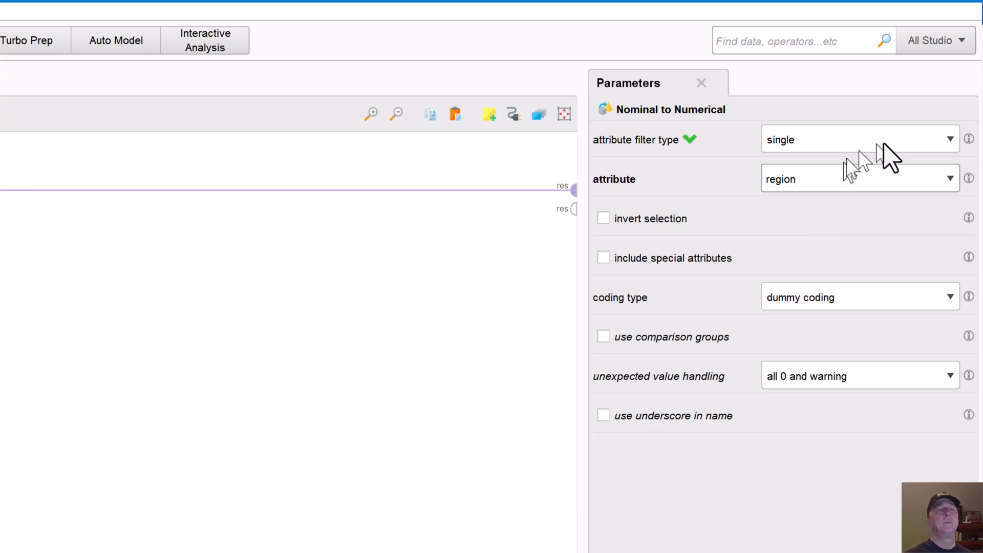
Switch the filter to subset and select region, sex and smoker as the attributes.
{"action": "left_click", "coordinate": [952, 138]}
{"action": "left_click", "coordinate": [832, 193]}
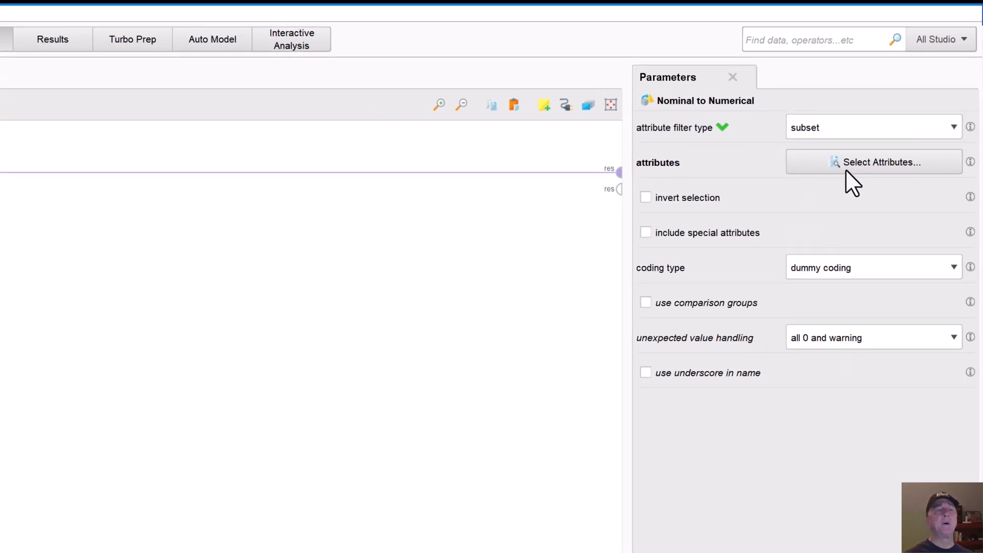
{"action": "left_click", "coordinate": [833, 186]}
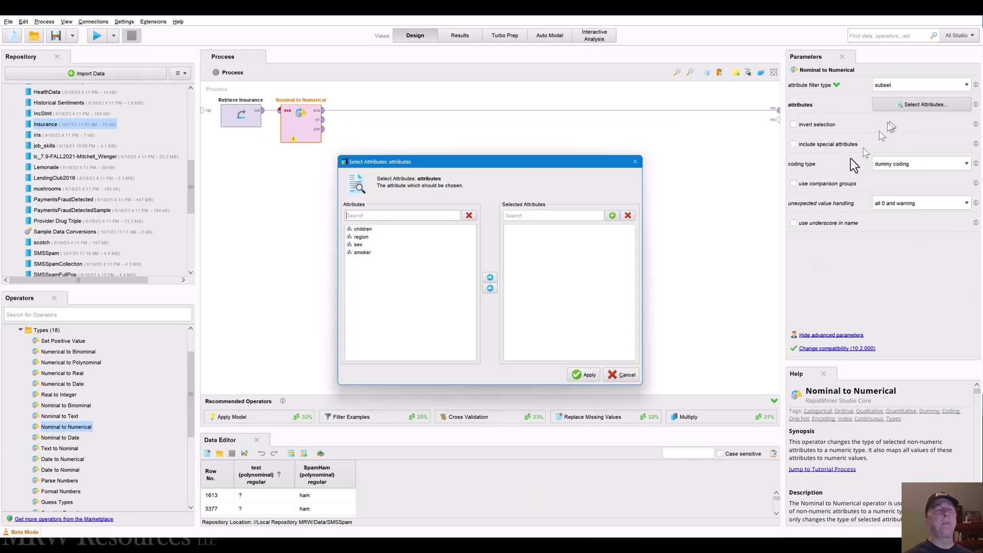
{"action": "left_click", "coordinate": [358, 244]}
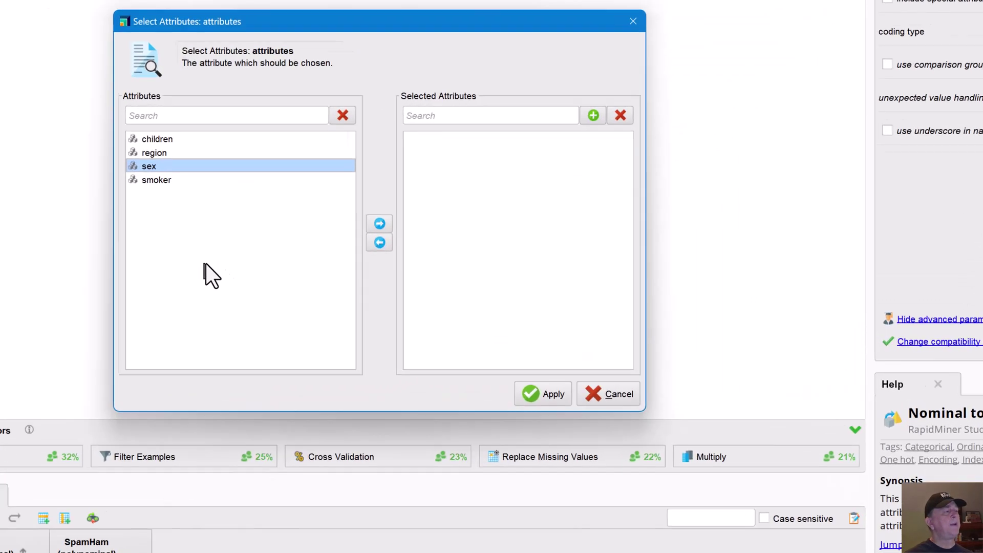
{"action": "key", "text": "Up"}
{"action": "key", "text": "shift+Down"}
{"action": "key", "text": "shift+Down"}
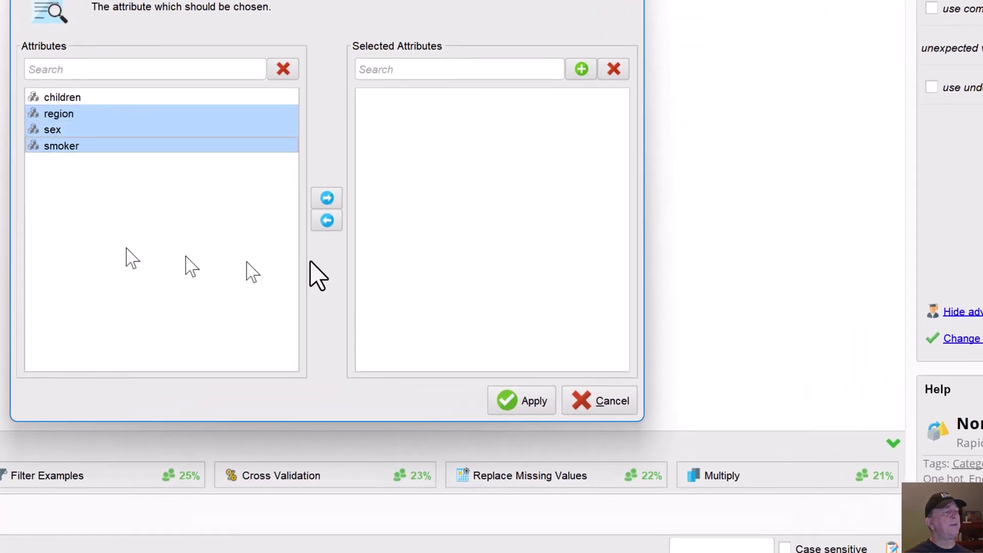
{"action": "left_click", "coordinate": [379, 223]}
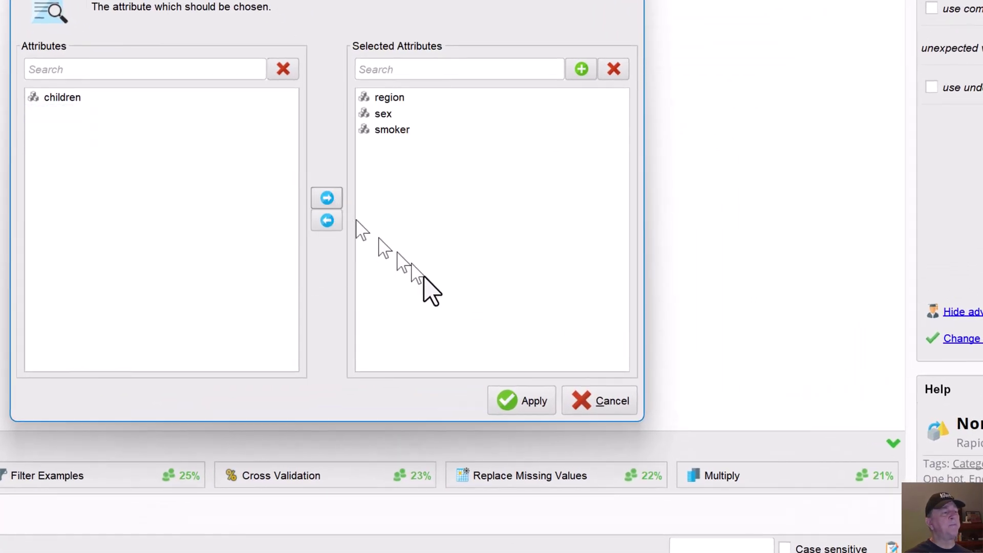
{"action": "left_click", "coordinate": [538, 401]}
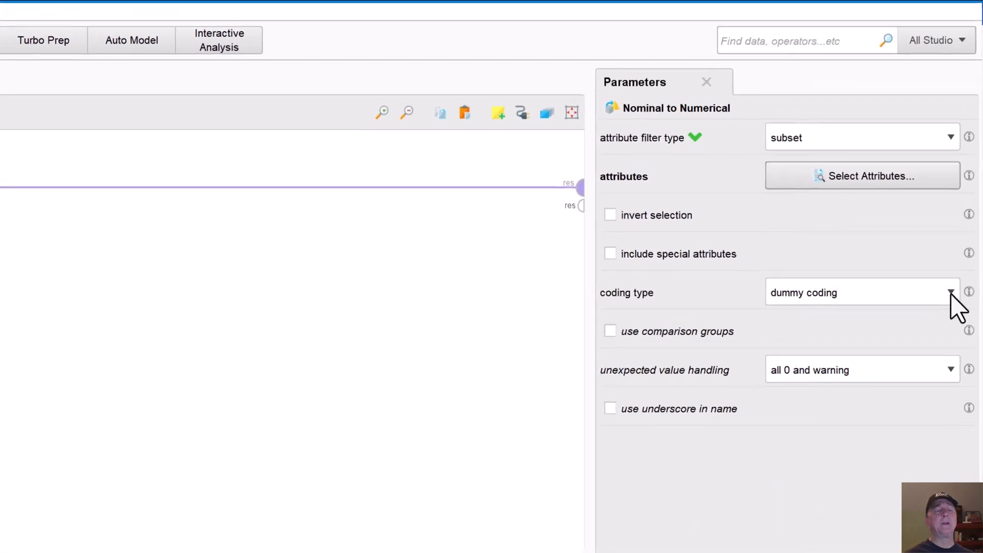
{"action": "left_click", "coordinate": [965, 164]}
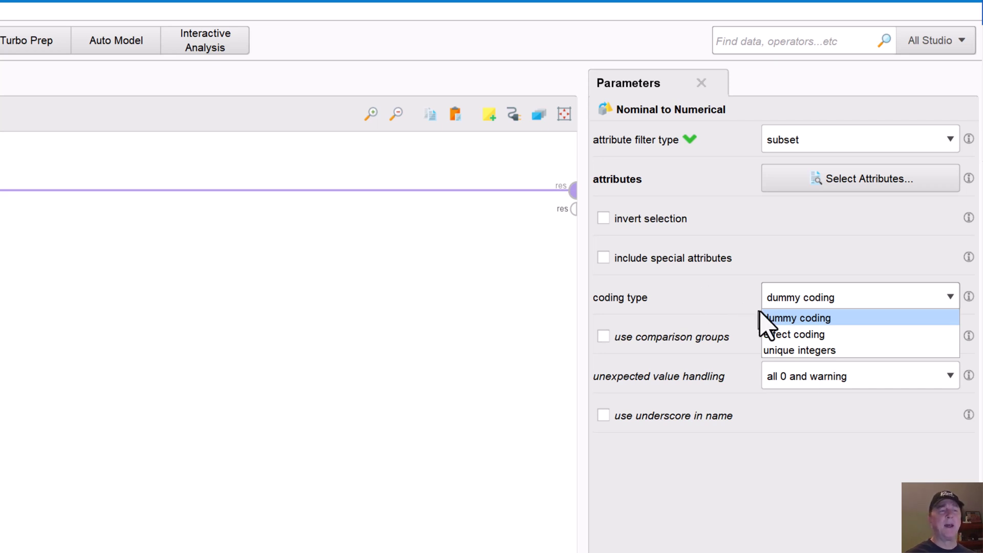
{"action": "left_click", "coordinate": [802, 318]}
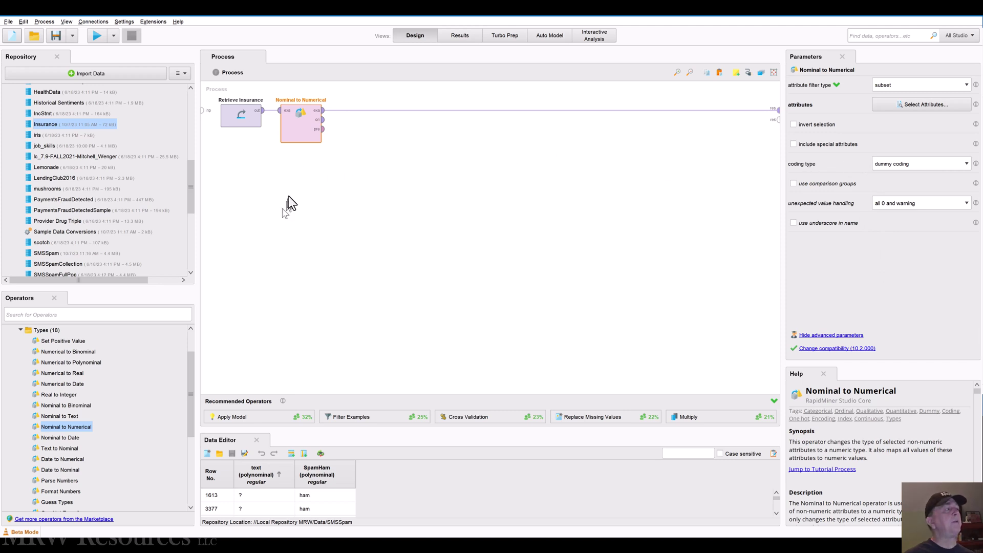
Run and save the process, widen the region = southwest and northwest columns, then return to Design.
{"action": "left_click", "coordinate": [97, 36]}
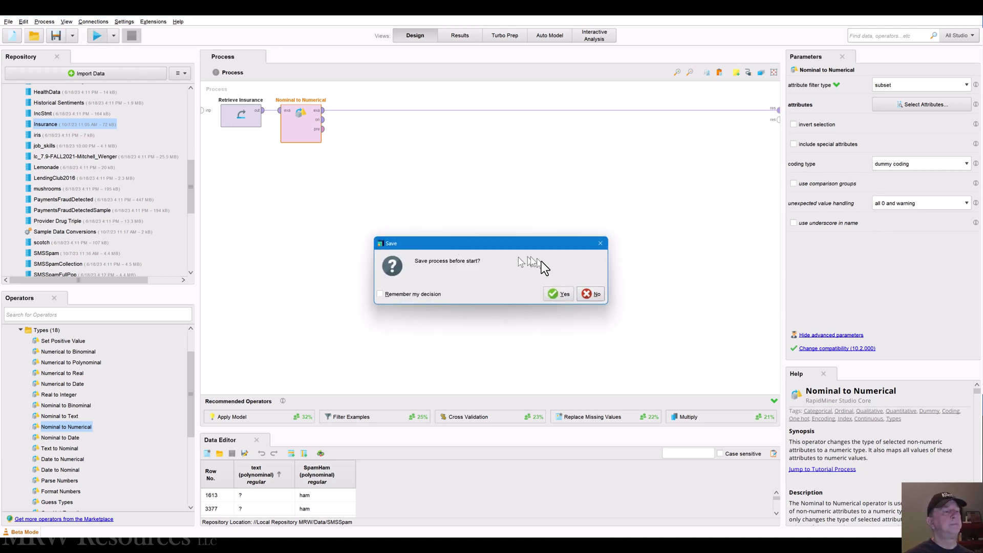
{"action": "left_click", "coordinate": [564, 297]}
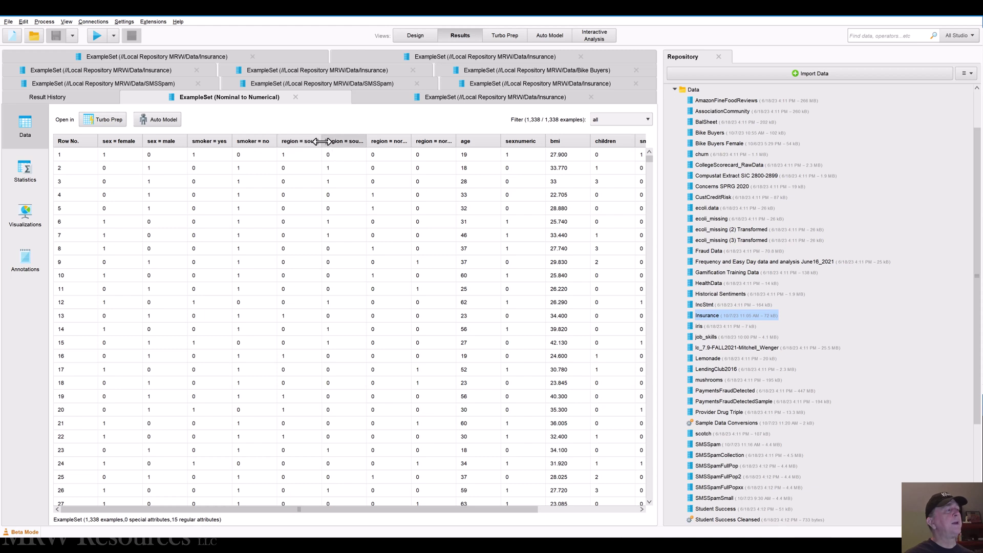
{"action": "left_click_drag", "start_coordinate": [321, 141], "coordinate": [344, 141]}
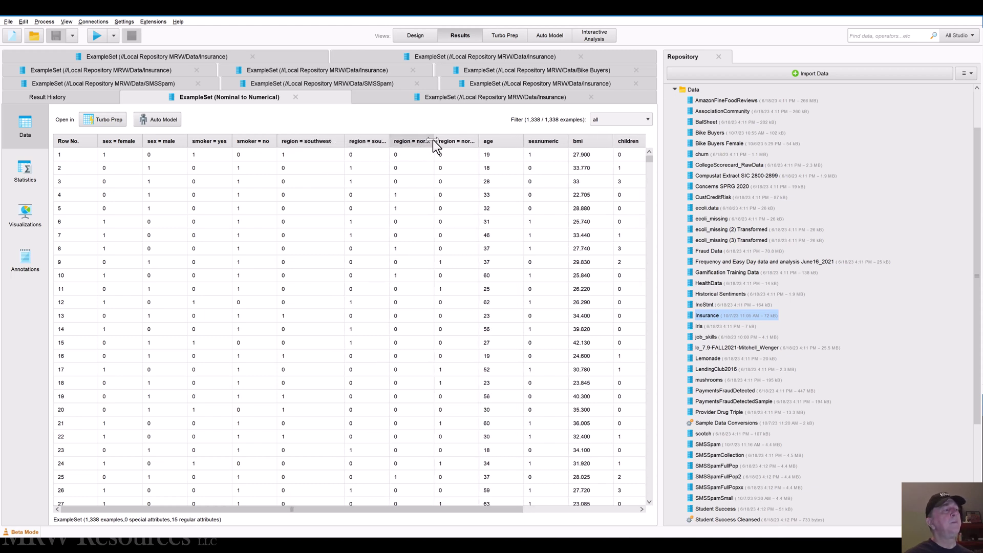
{"action": "left_click_drag", "start_coordinate": [433, 141], "coordinate": [458, 141]}
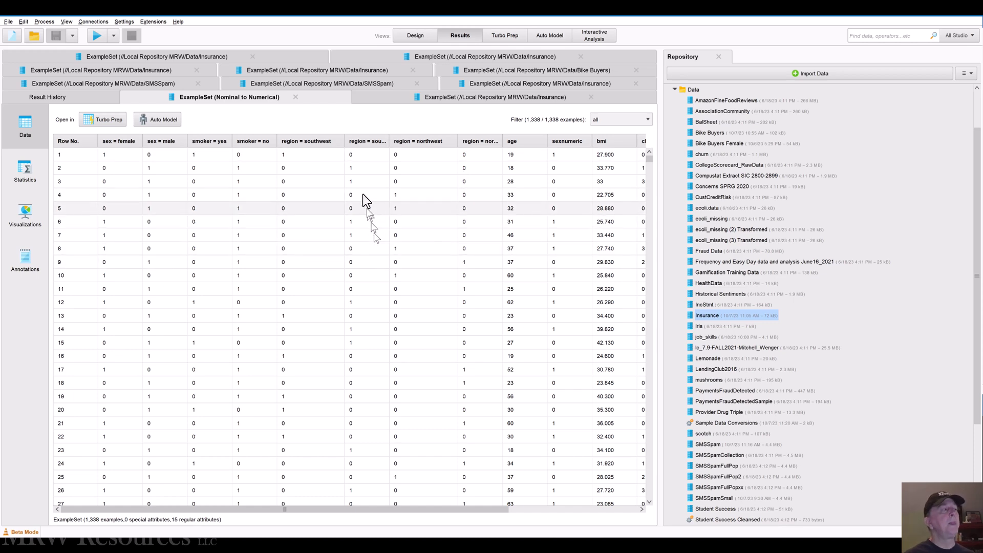
{"action": "left_click", "coordinate": [411, 36]}
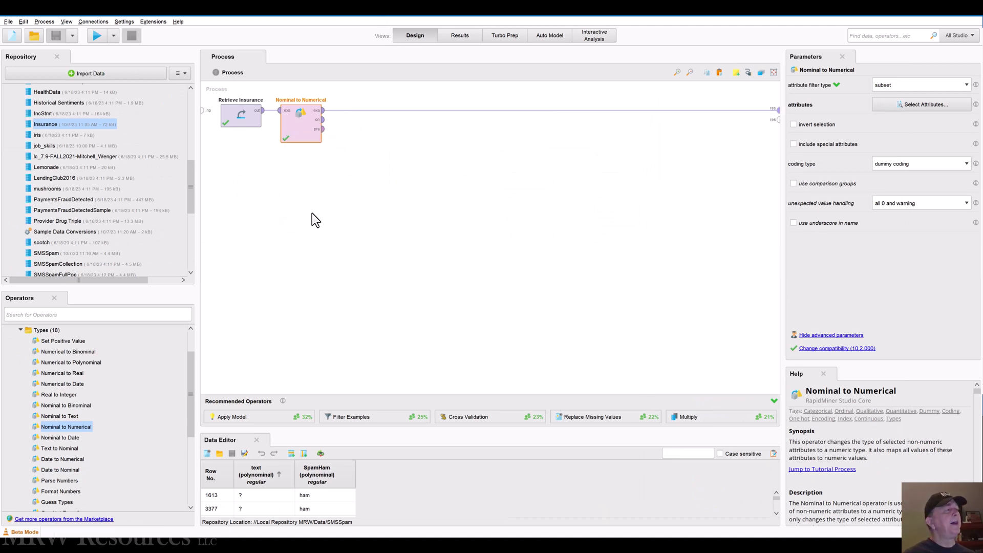
Delete Nominal to Numerical and add a One-Hot Encoding operator after Retrieve Insurance.
{"action": "key", "text": "Delete"}
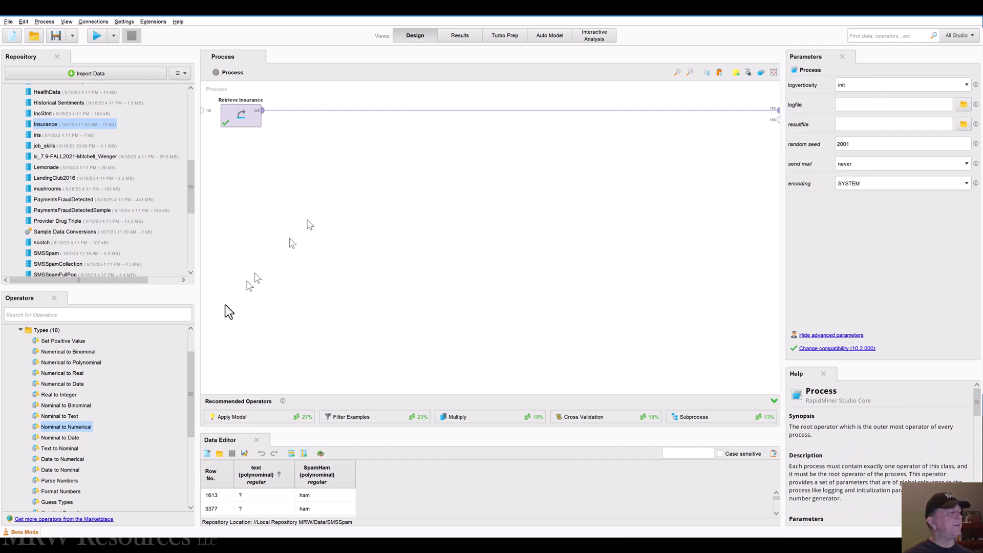
{"action": "scroll", "coordinate": [108, 396], "scroll_direction": "down", "scroll_amount": 2}
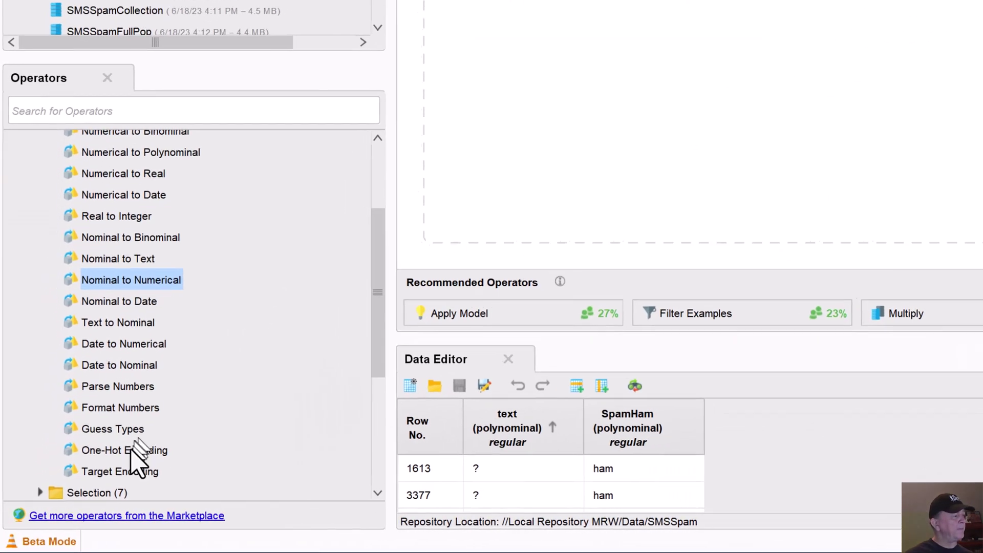
{"action": "left_click", "coordinate": [59, 486]}
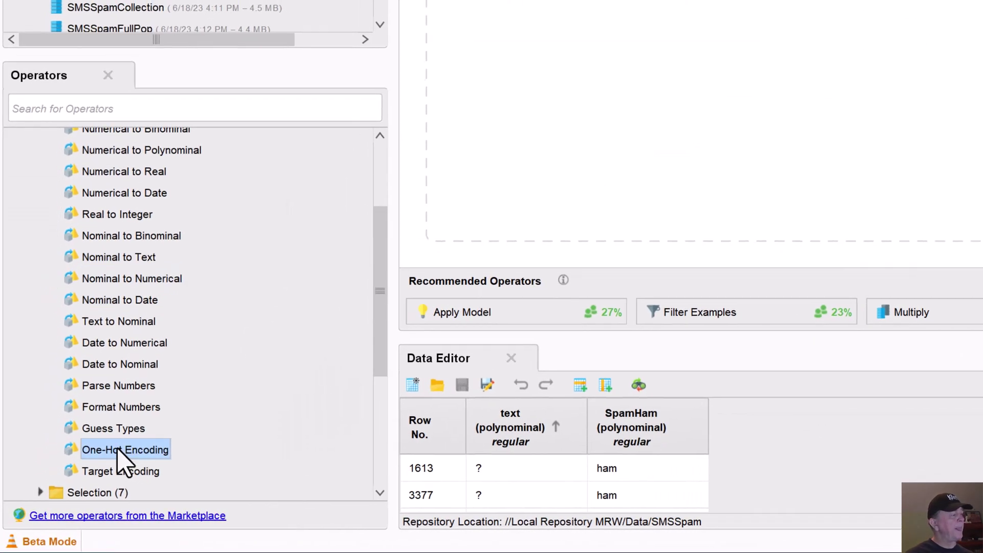
{"action": "left_click_drag", "start_coordinate": [117, 450], "coordinate": [305, 115]}
Set One-Hot Encoding's filter type to subset with region, sex and smoker selected.
{"action": "left_click", "coordinate": [878, 86]}
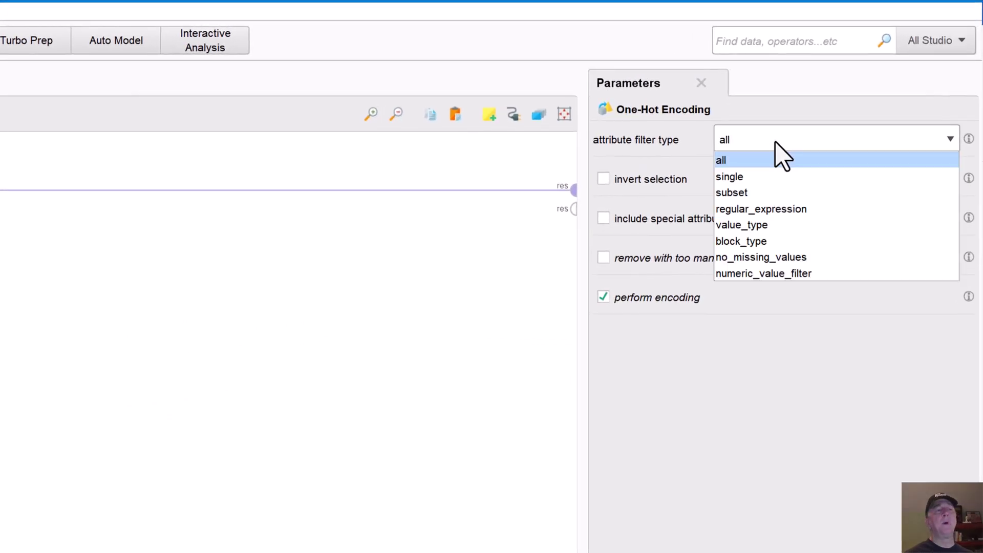
{"action": "left_click", "coordinate": [749, 192]}
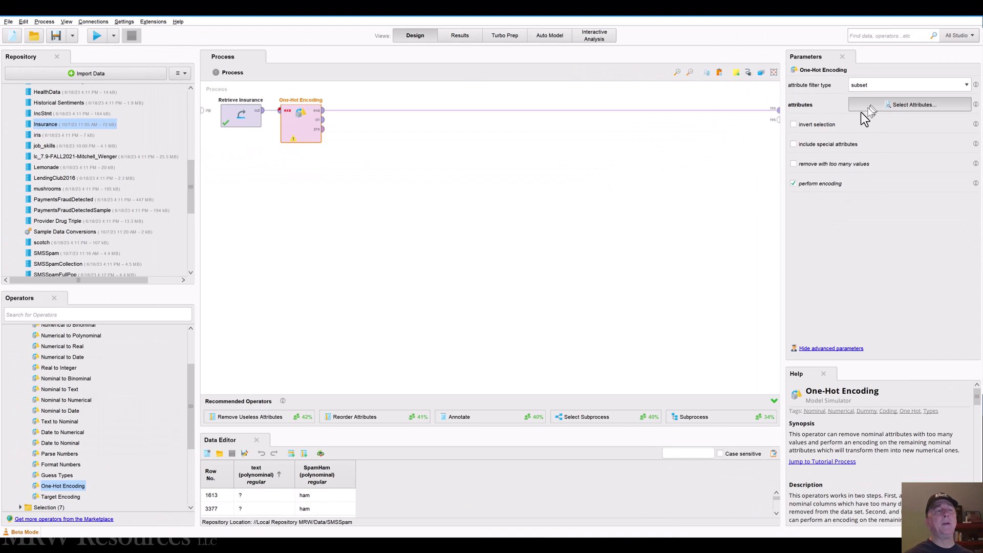
{"action": "left_click", "coordinate": [865, 111]}
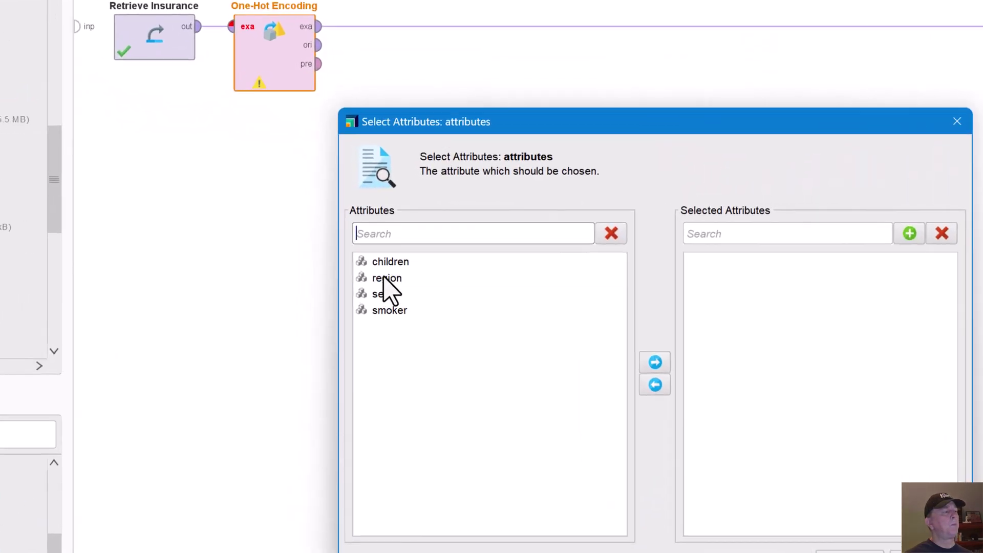
{"action": "left_click", "coordinate": [356, 236]}
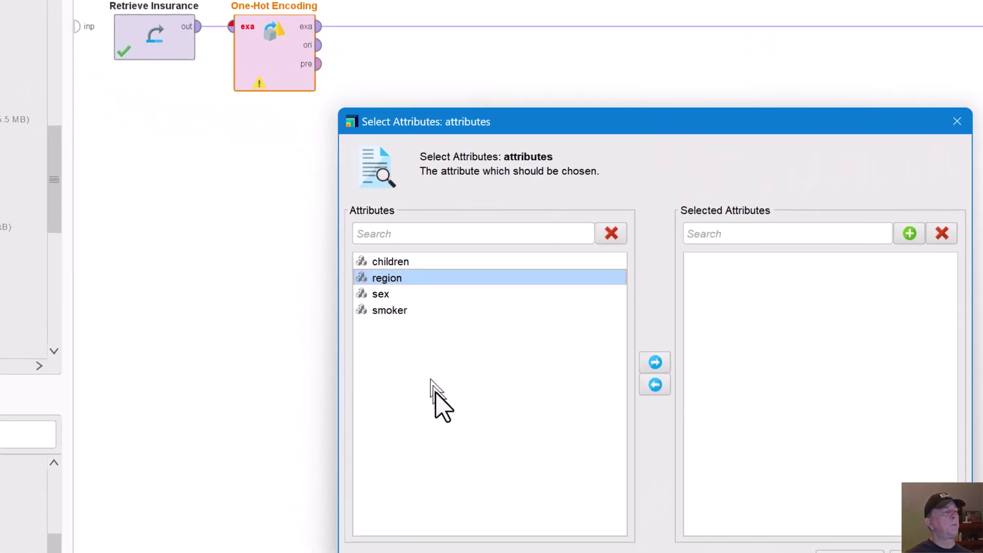
{"action": "key", "text": "shift+Down"}
{"action": "key", "text": "shift+Down"}
{"action": "left_click", "coordinate": [655, 362]}
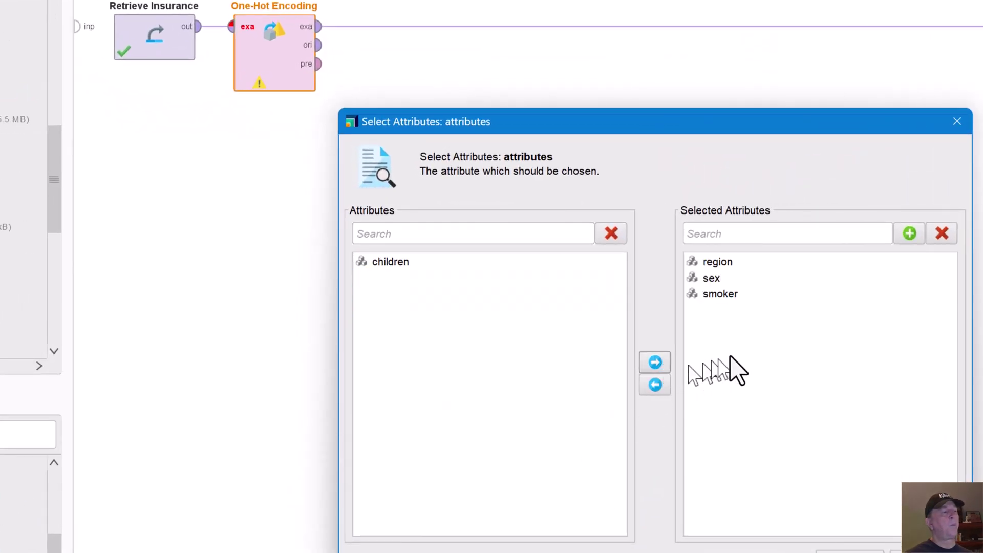
{"action": "left_click", "coordinate": [850, 551]}
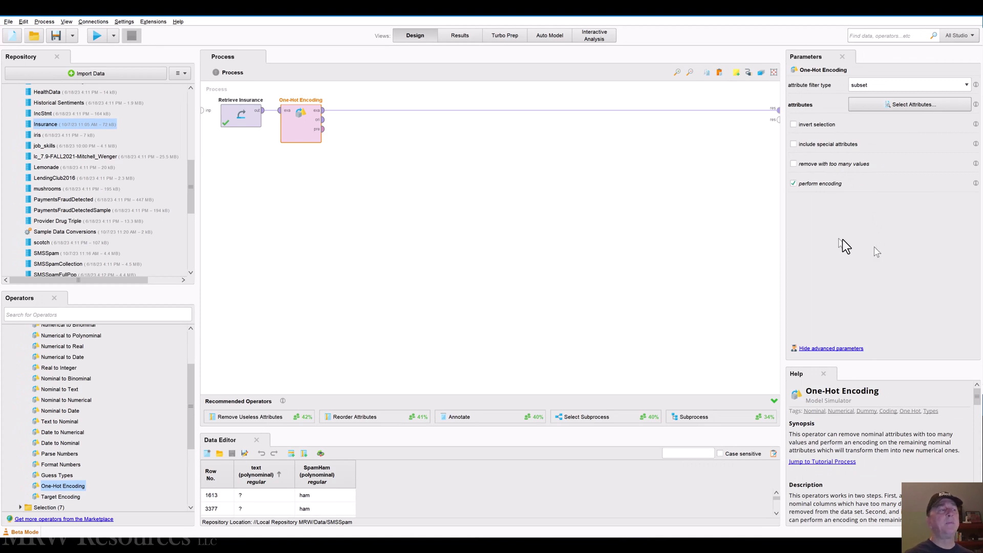
Save and run the process, then widen the region = southeast and northwest result columns.
{"action": "left_click", "coordinate": [97, 36]}
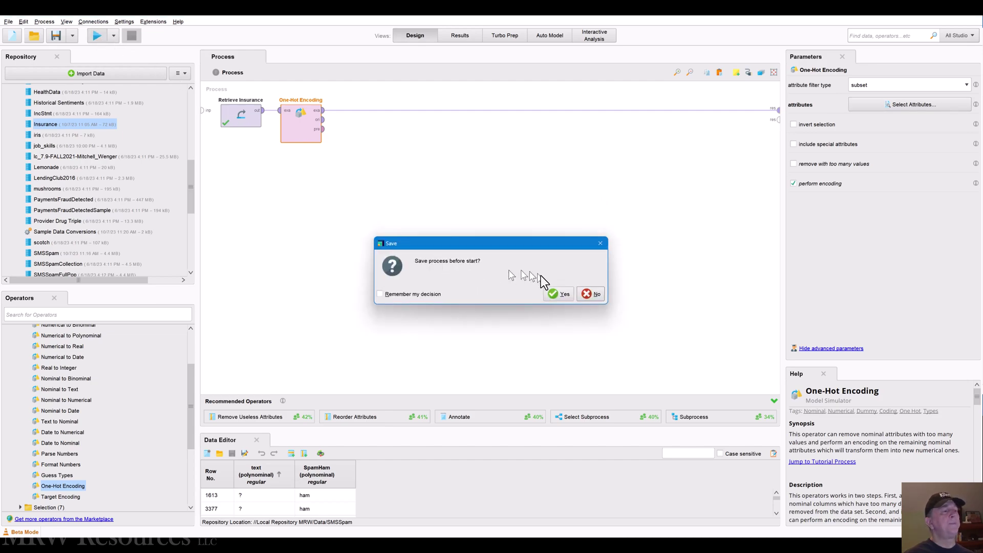
{"action": "left_click", "coordinate": [564, 292]}
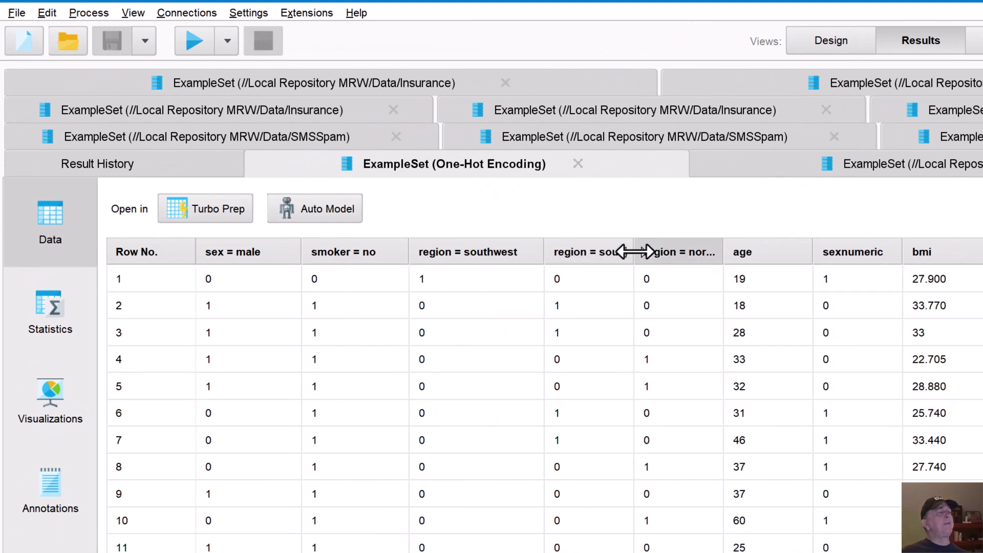
{"action": "left_click_drag", "start_coordinate": [633, 251], "coordinate": [682, 256]}
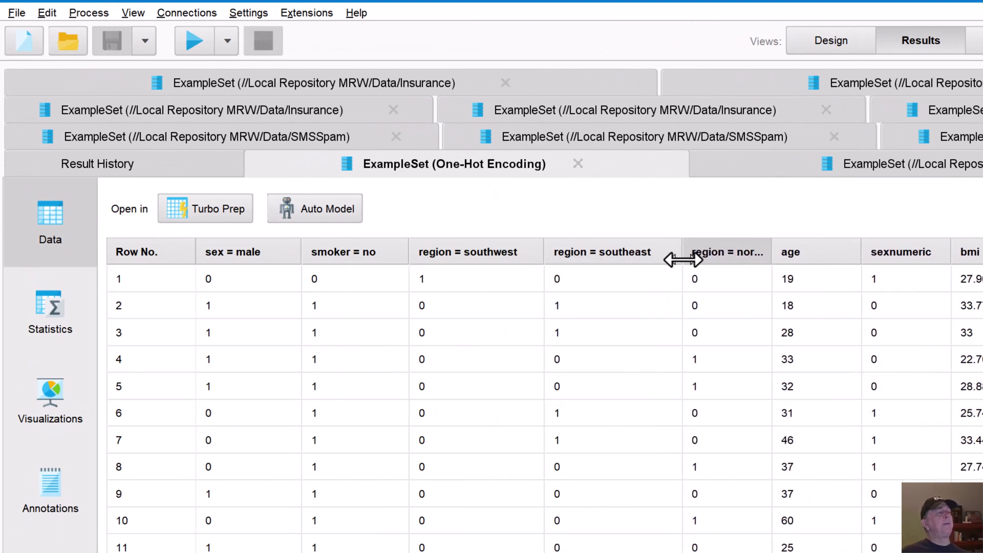
{"action": "left_click_drag", "start_coordinate": [772, 251], "coordinate": [817, 251]}
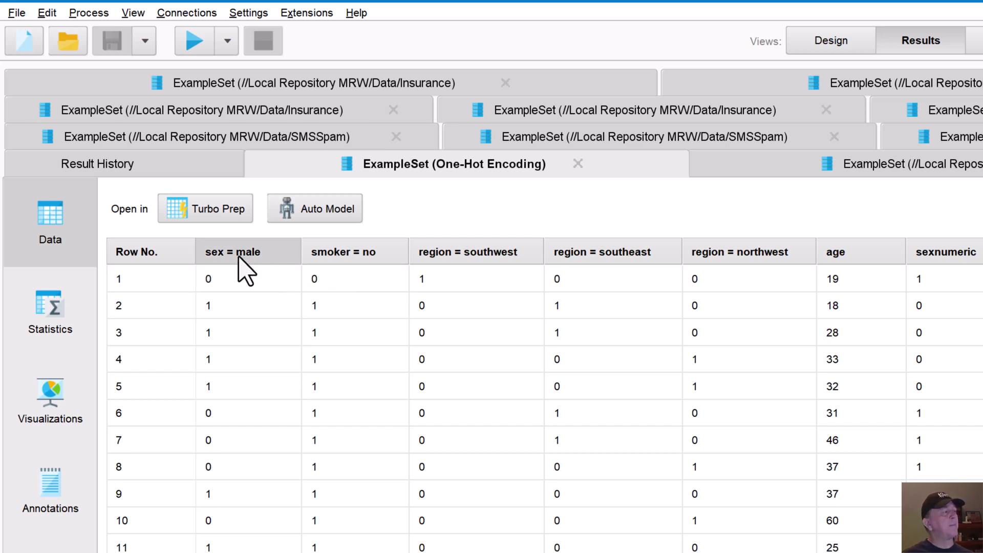
Check the statistics of the result column headers, then return to the Design view.
{"action": "mouse_move", "coordinate": [353, 256]}
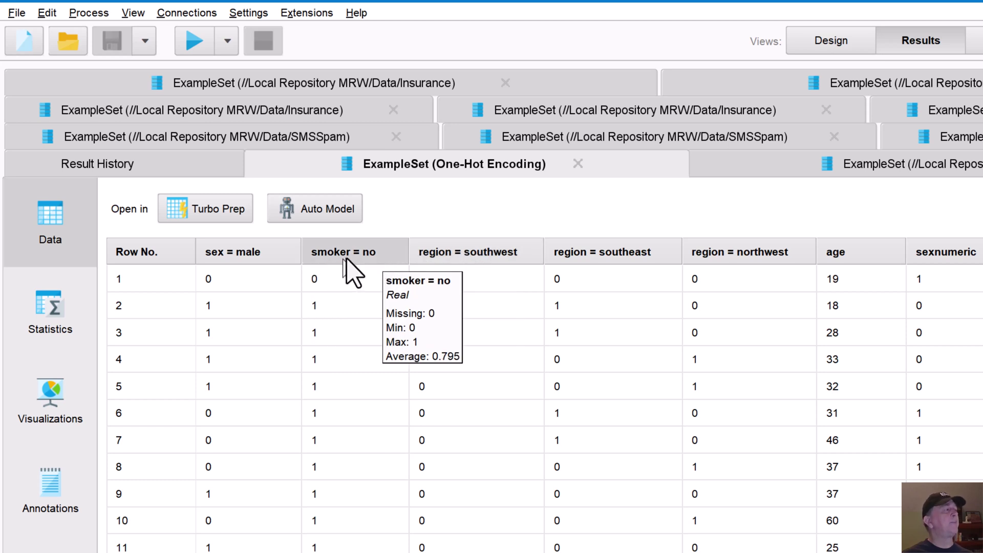
{"action": "mouse_move", "coordinate": [494, 258]}
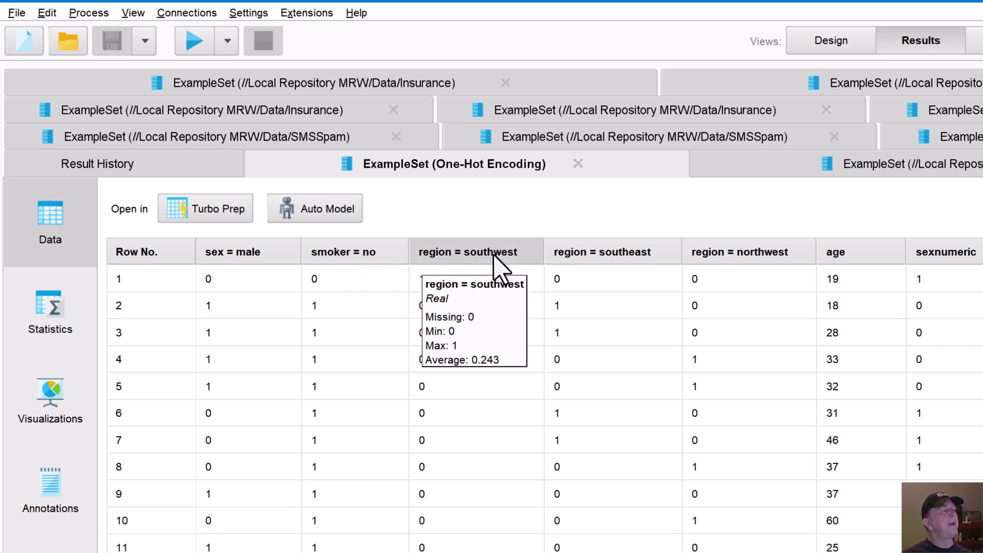
{"action": "mouse_move", "coordinate": [758, 258]}
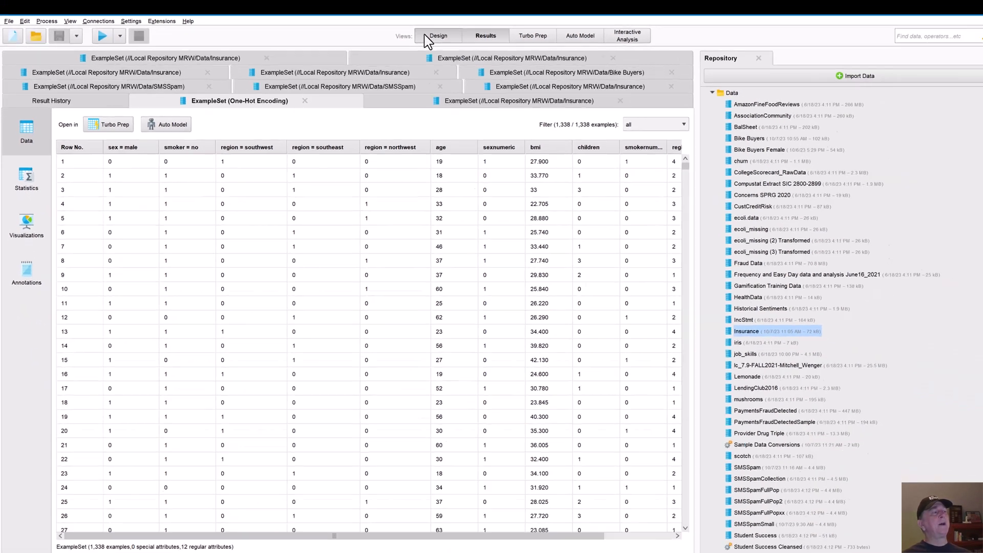
{"action": "left_click", "coordinate": [831, 41]}
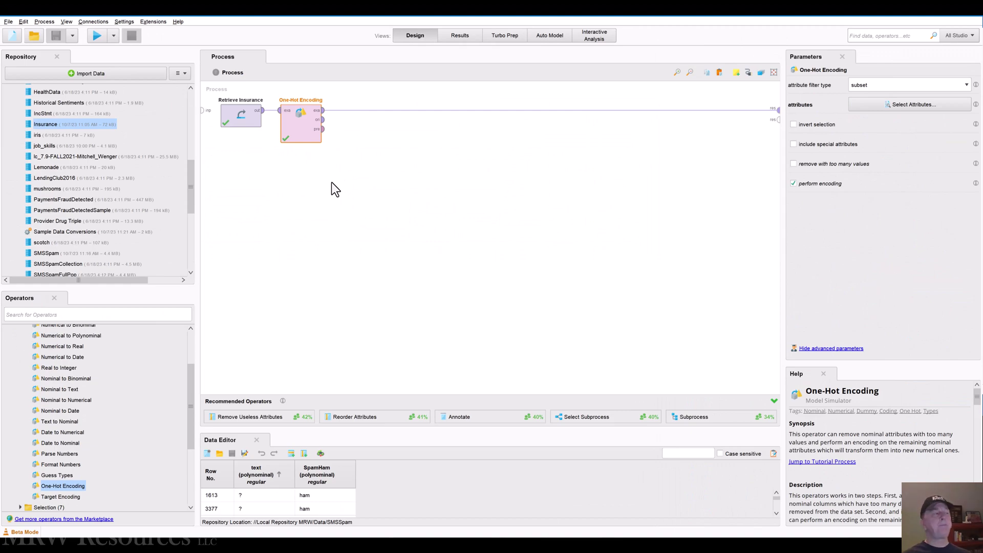
{"action": "key", "text": "alt+Tab"}
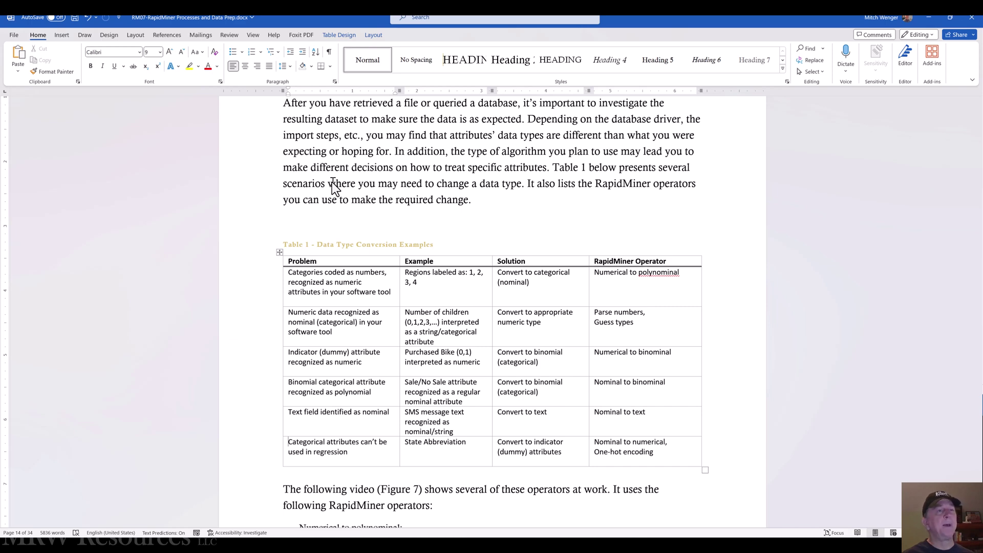
{"action": "left_click", "coordinate": [928, 18]}
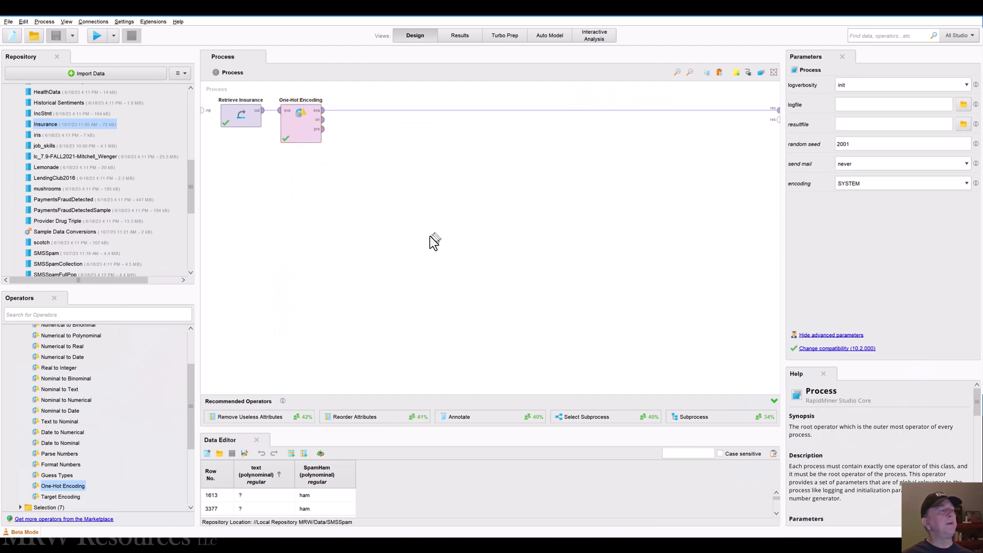